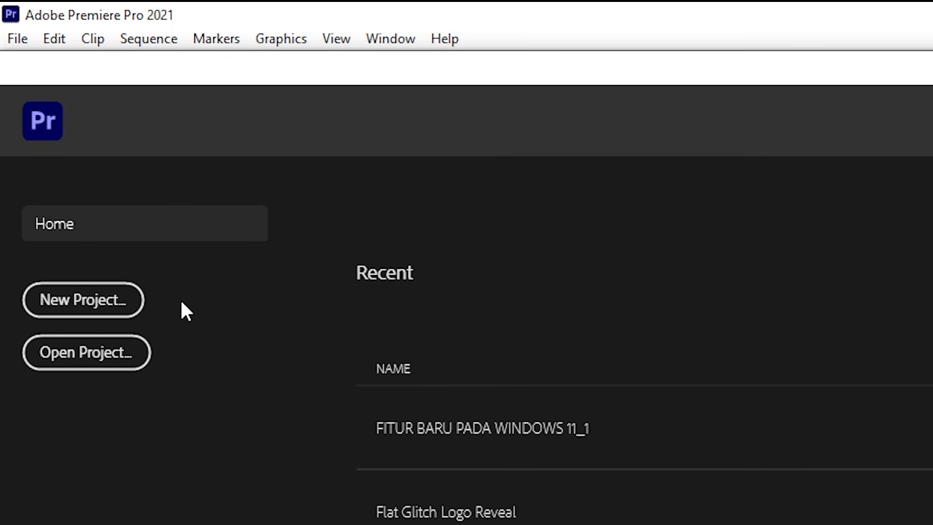
# Start a new project and name it "Premiere Pro Part 1"
pyautogui.click(130, 303)
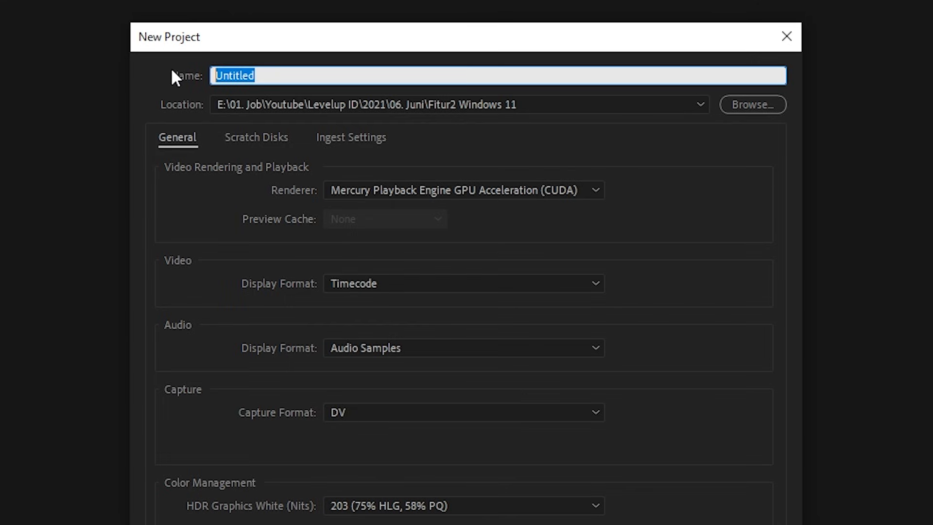
pyautogui.write('Premiere ')
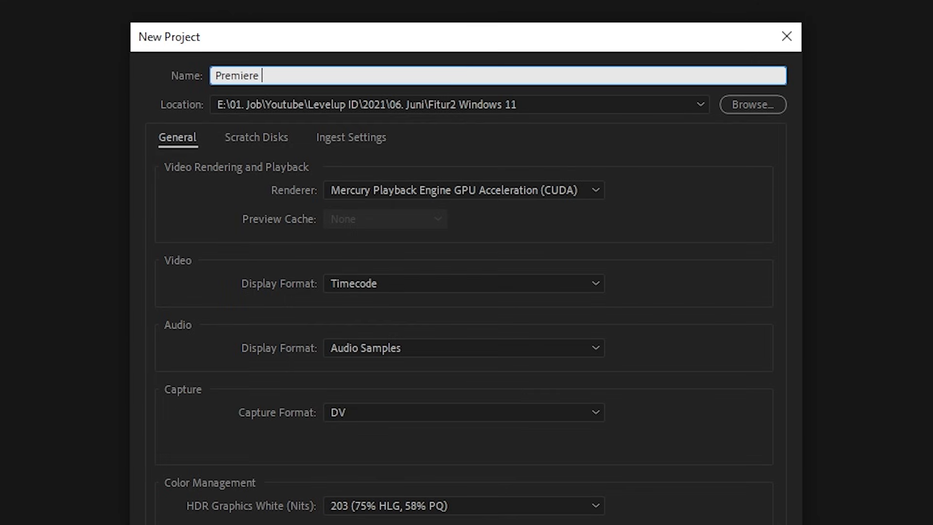
pyautogui.write('Pro Part 1')
# Set the new project's save location to the "Premiere Pro Part 1" folder on the Desktop
pyautogui.click(747, 108)
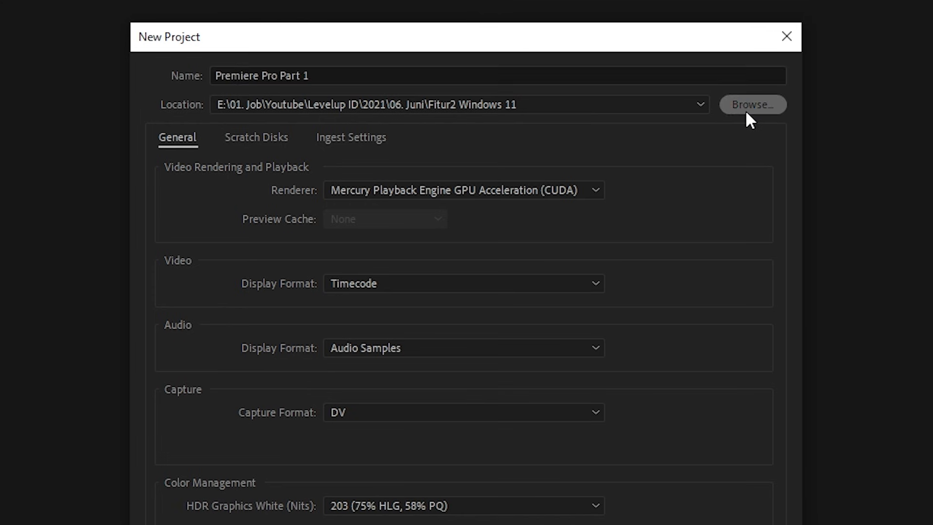
pyautogui.moveTo(278, 302); pyautogui.dragTo(280, 174)
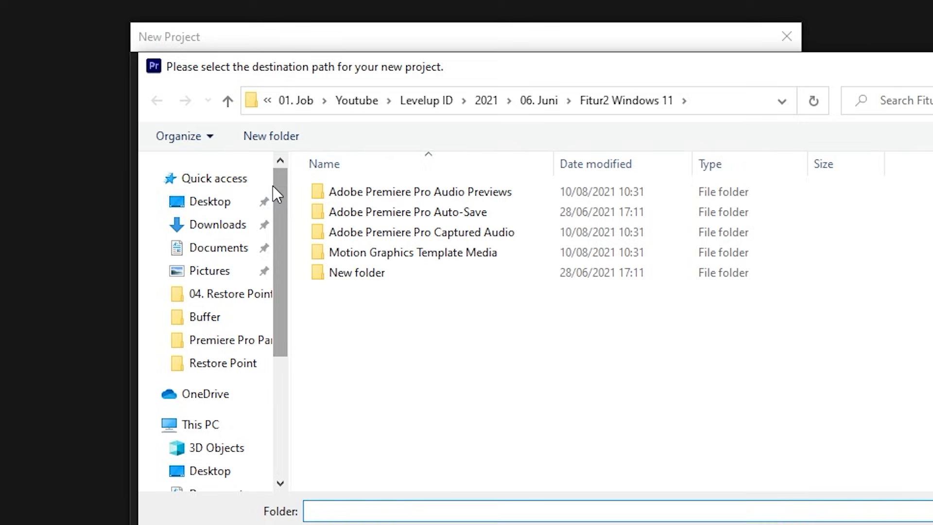
pyautogui.click(209, 203)
pyautogui.click(357, 201)
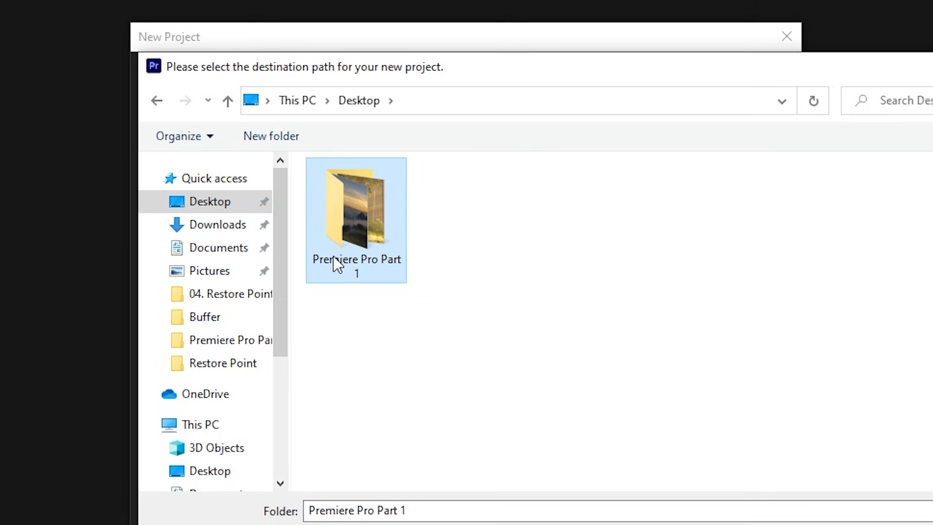
pyautogui.doubleClick(358, 221)
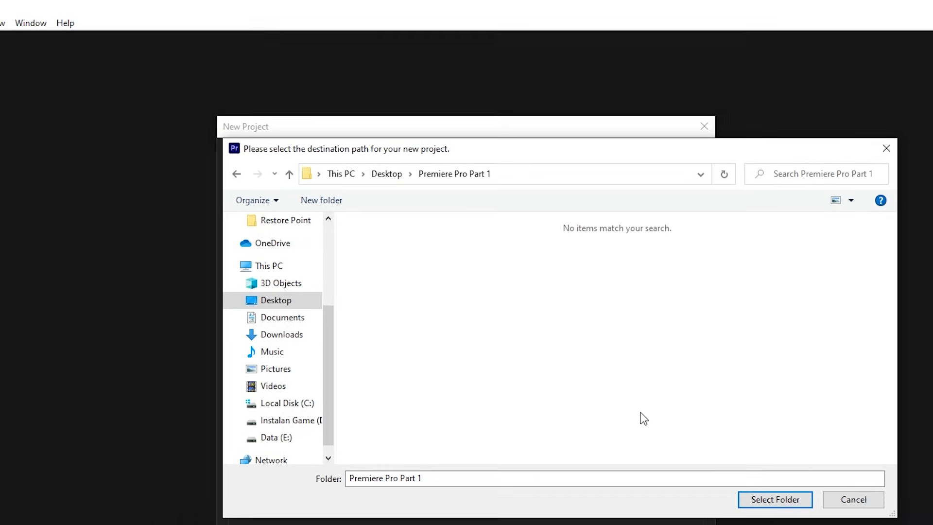
pyautogui.click(763, 501)
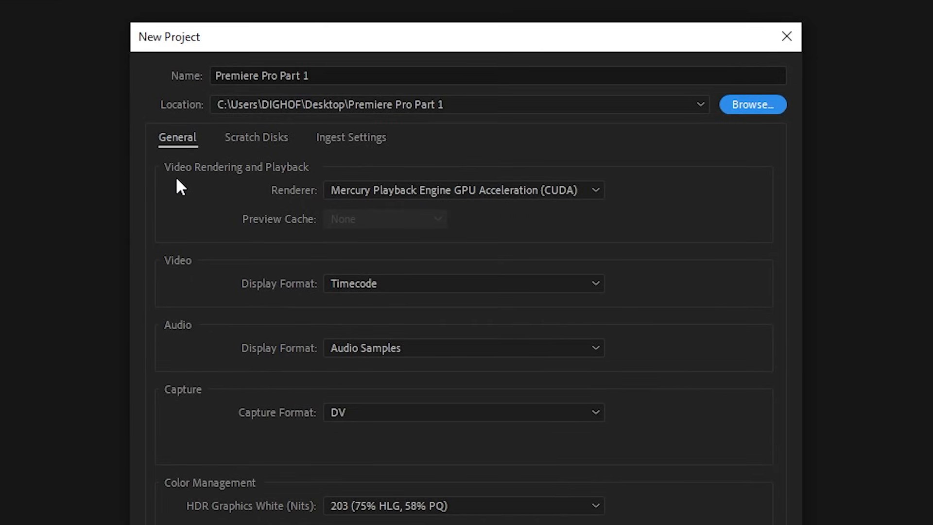
# Choose Mercury Playback Engine GPU Acceleration (CUDA) as the renderer and create the project
pyautogui.click(329, 193)
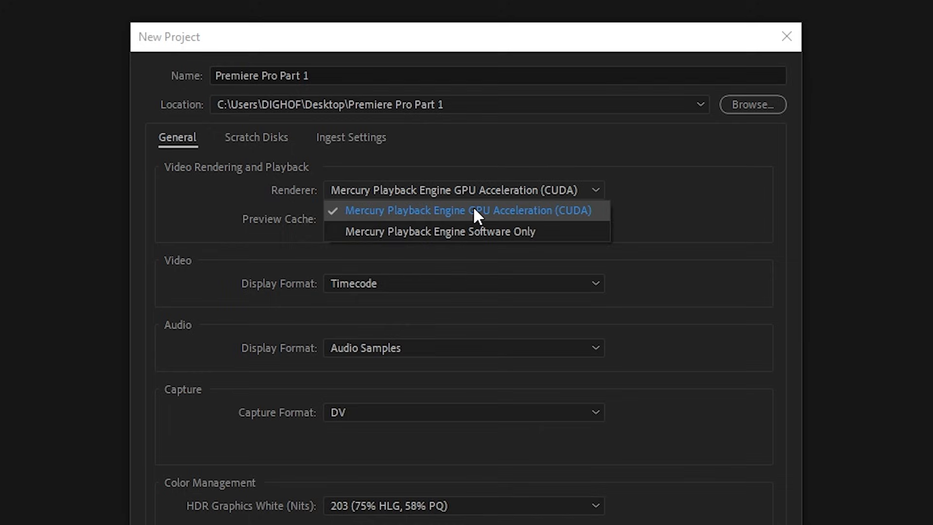
pyautogui.click(570, 214)
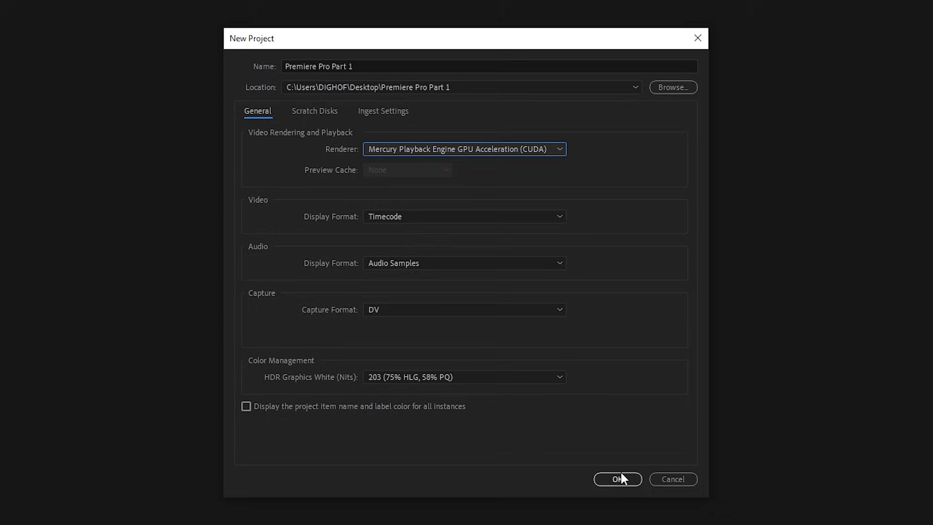
pyautogui.click(618, 480)
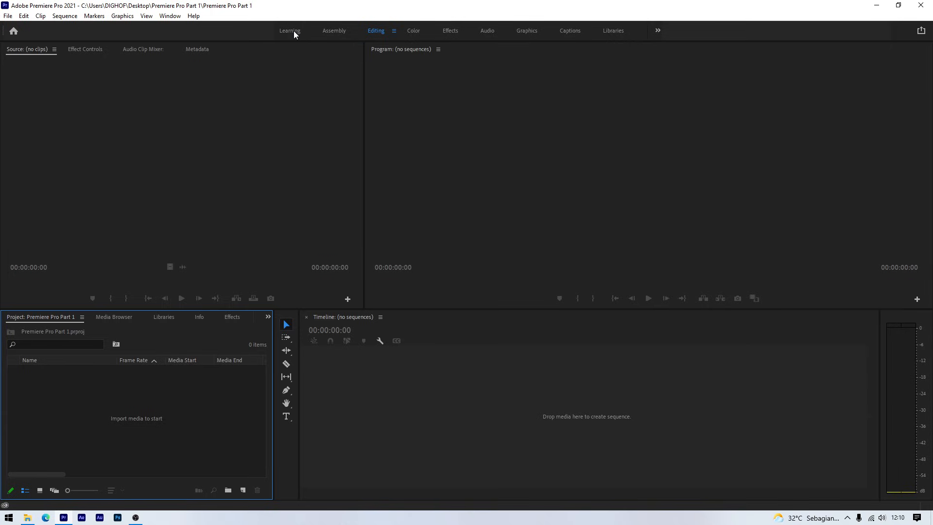
# Preview the Color workspace and return to the Editing workspace
pyautogui.click(414, 33)
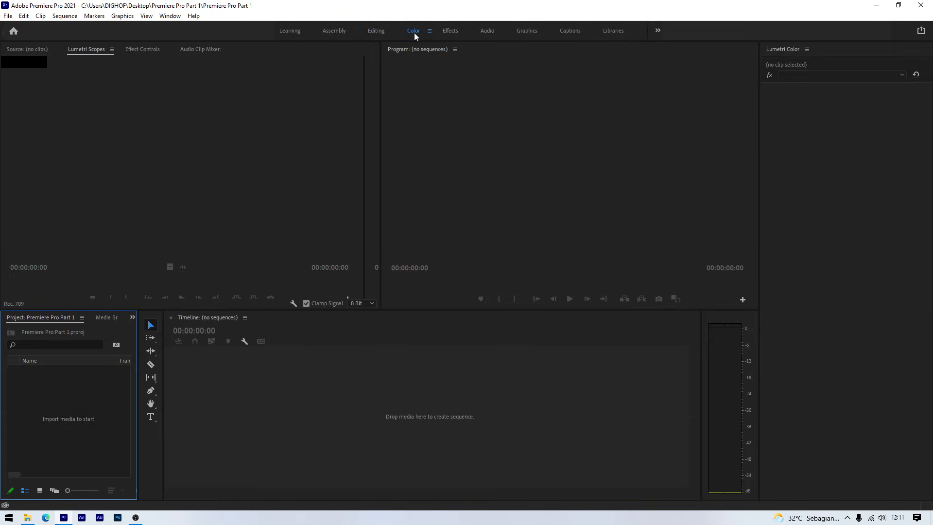
pyautogui.click(381, 33)
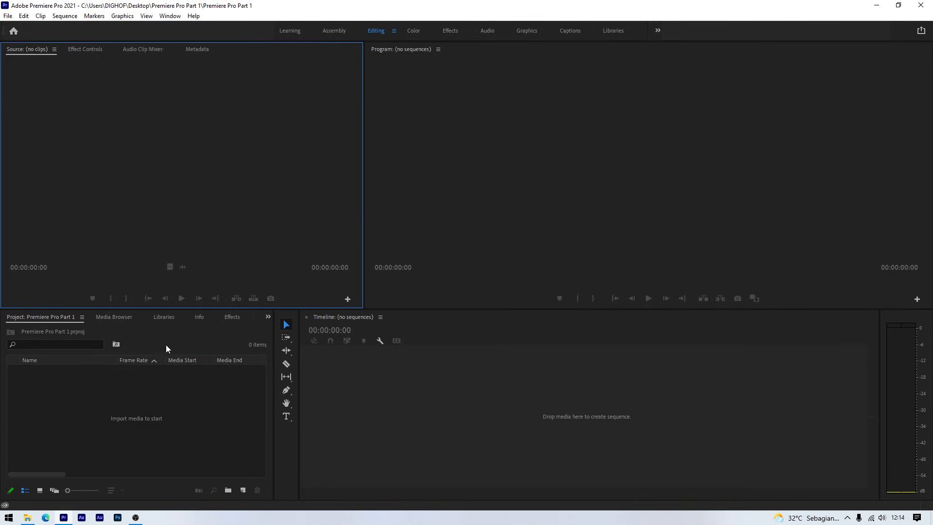
# Look through the panels grouped with the Project panel, from Media Browser to History, and the list of panels in that group
pyautogui.click(69, 405)
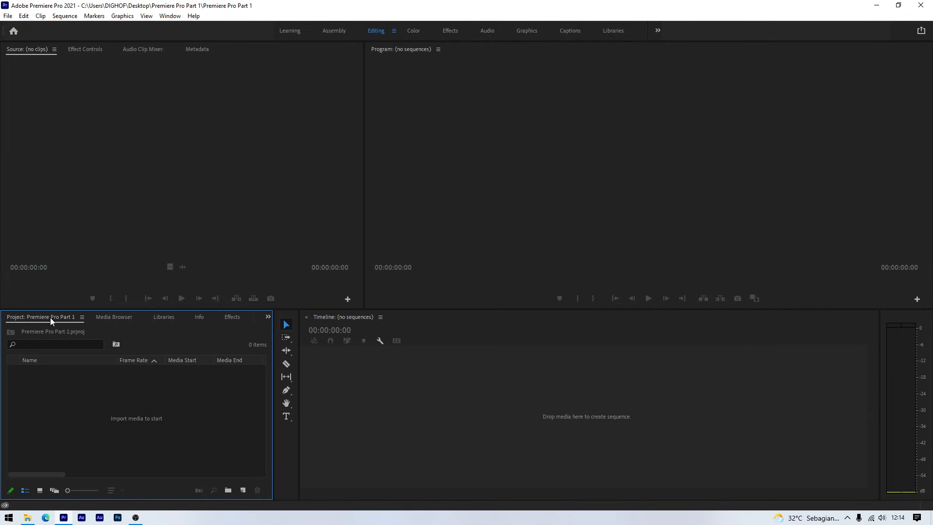
pyautogui.click(111, 318)
pyautogui.click(163, 316)
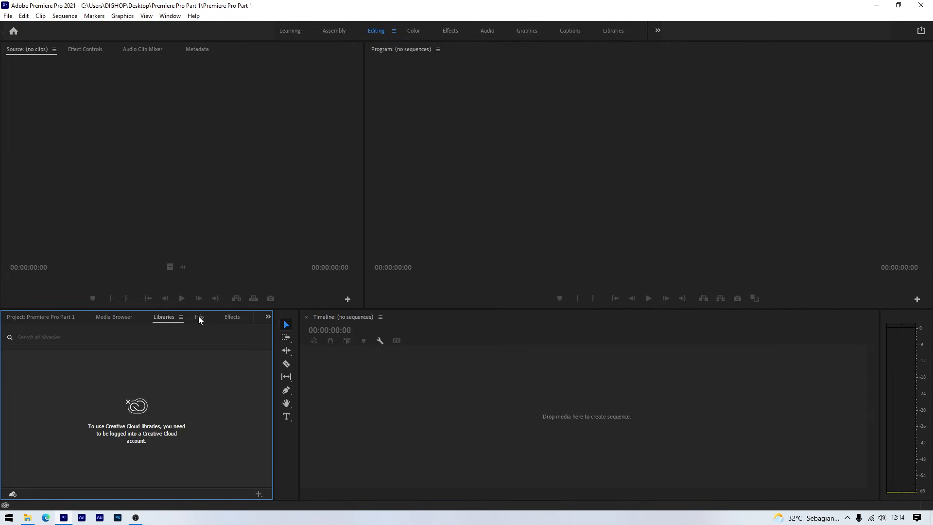
pyautogui.click(200, 316)
pyautogui.click(225, 316)
pyautogui.click(248, 318)
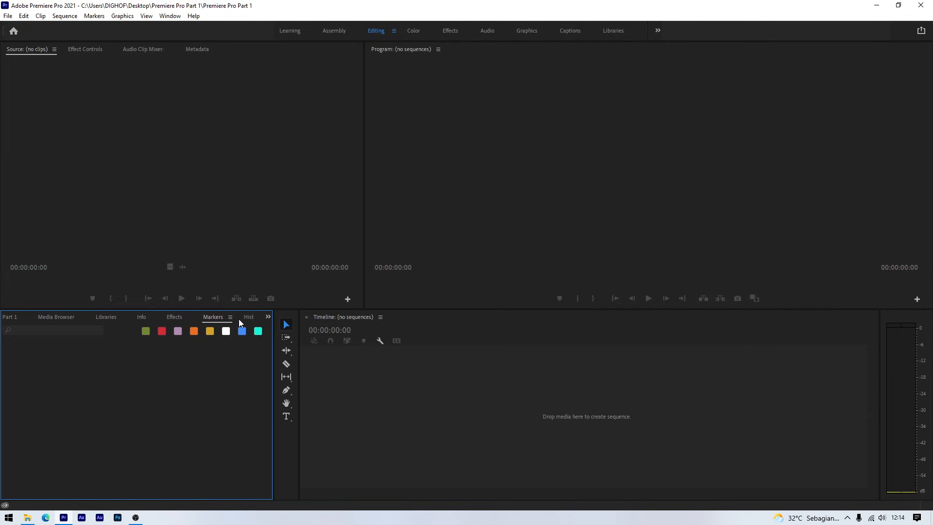
pyautogui.click(244, 319)
pyautogui.click(268, 317)
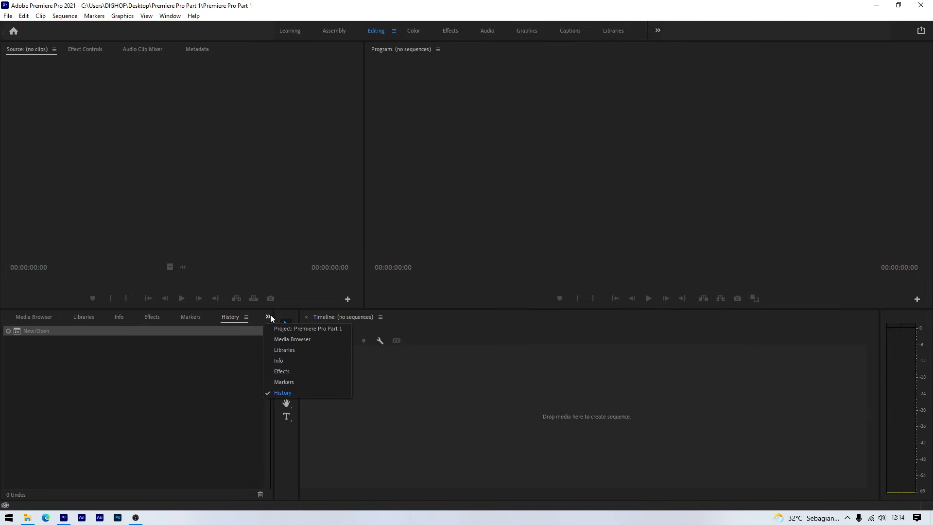
pyautogui.click(151, 346)
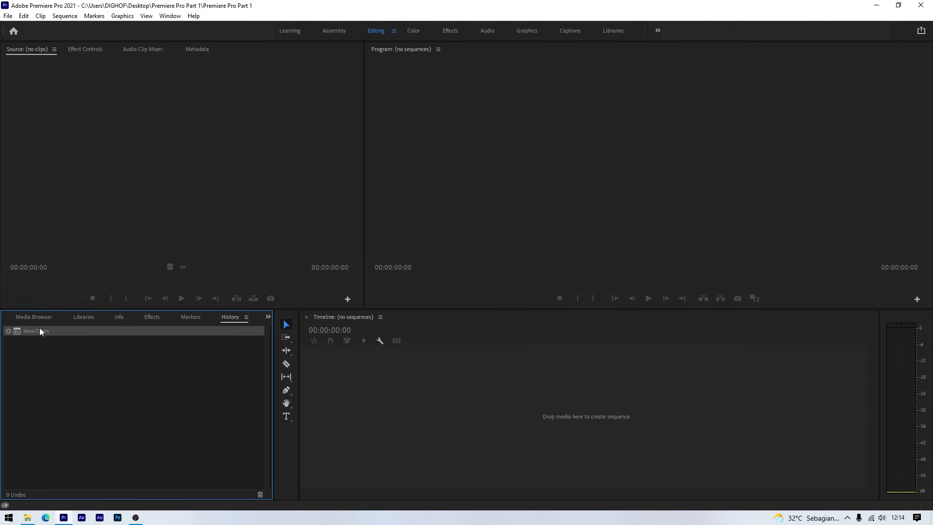
# Close the History and Markers panels in the Project panel group
pyautogui.rightClick(224, 316)
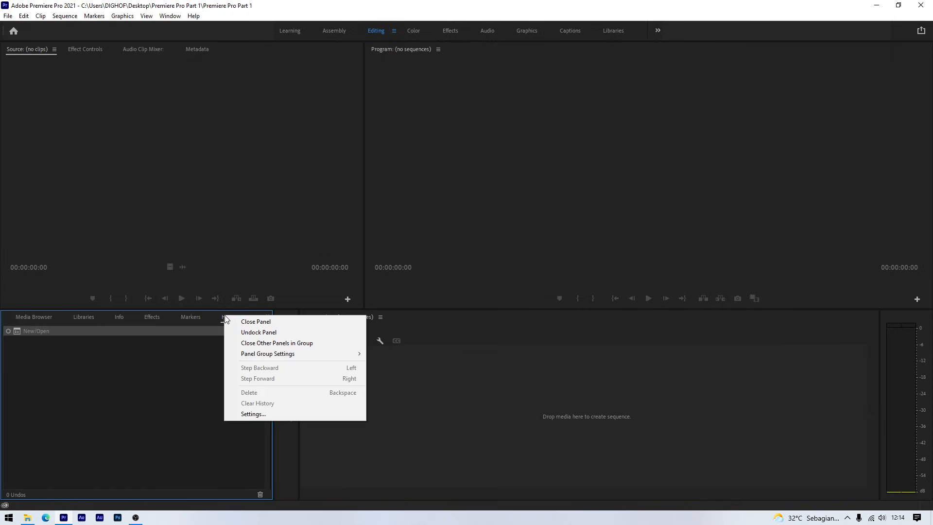
pyautogui.click(238, 322)
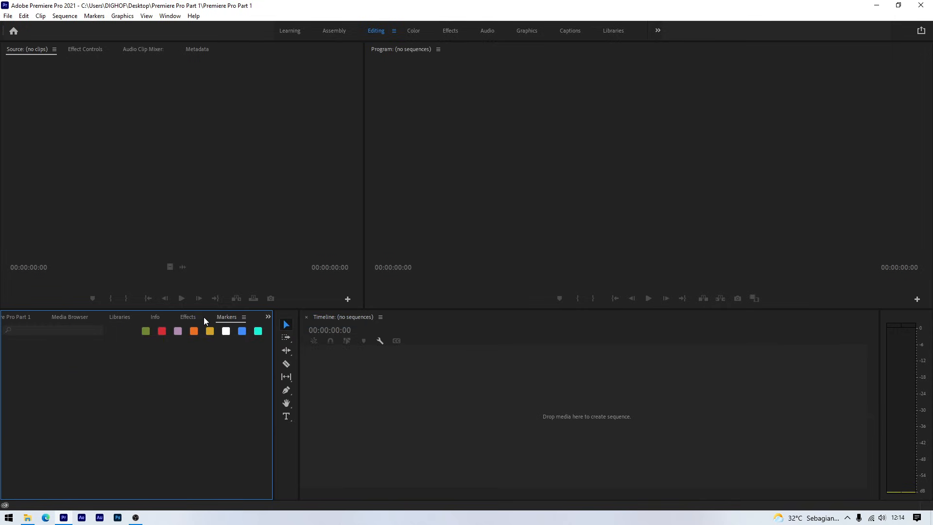
pyautogui.rightClick(219, 317)
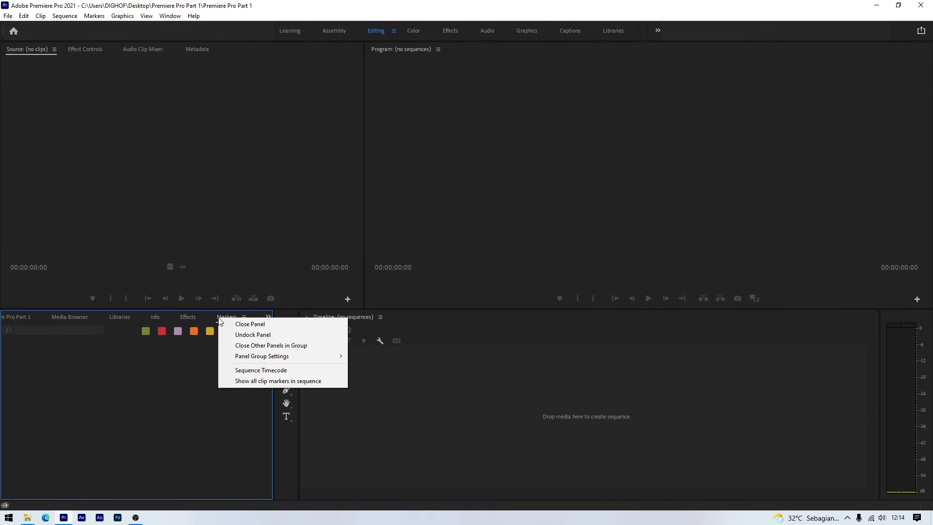
pyautogui.click(233, 324)
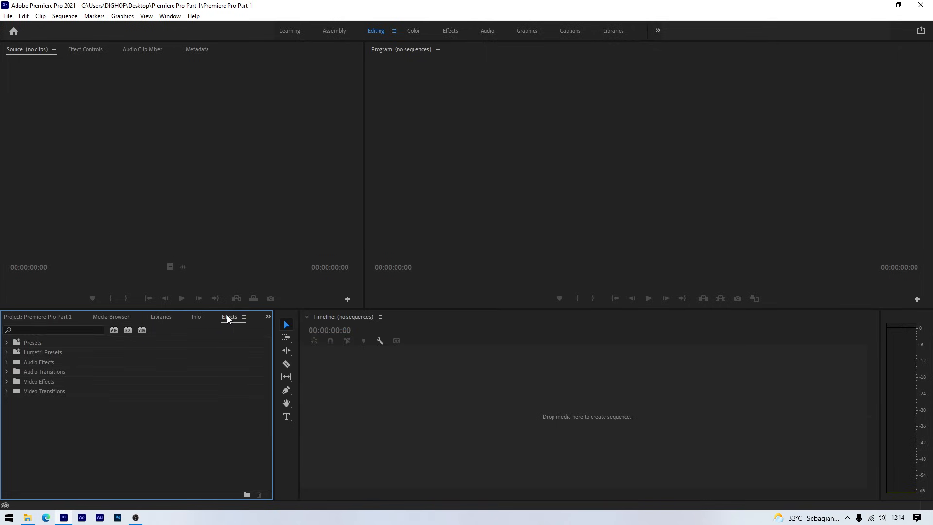
# Close the Info and Libraries panels in the Project panel group
pyautogui.click(196, 319)
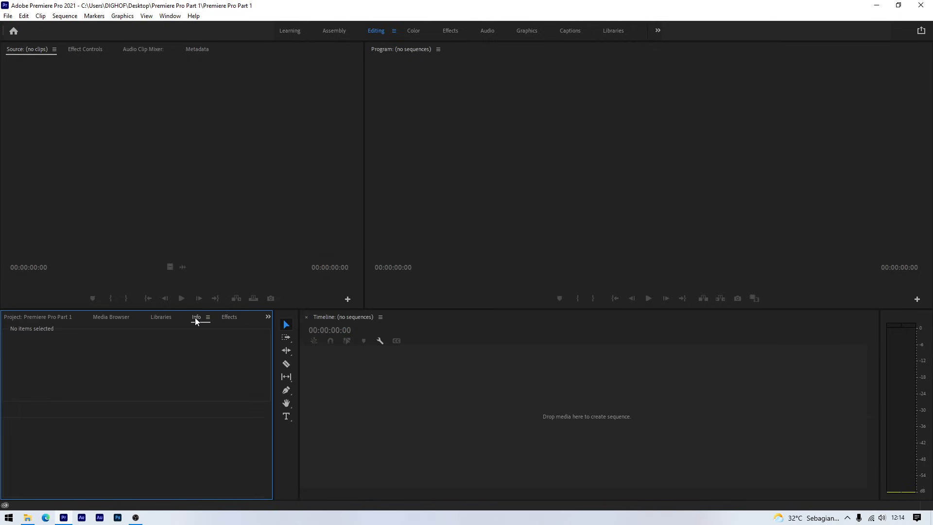
pyautogui.rightClick(195, 318)
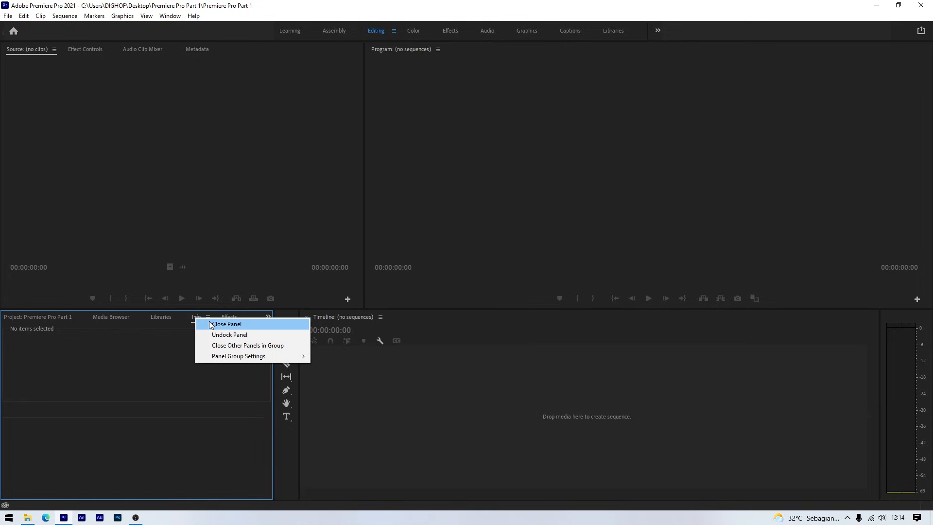
pyautogui.click(211, 324)
pyautogui.click(160, 317)
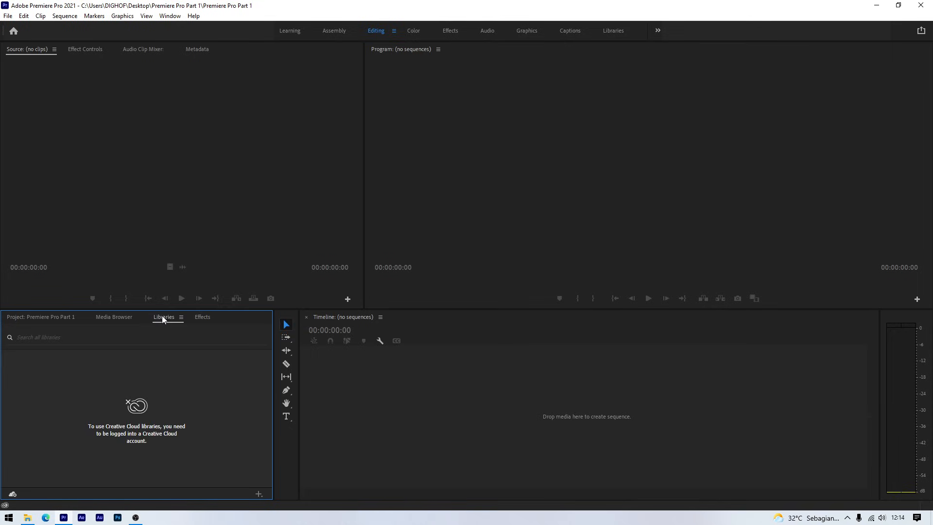
pyautogui.rightClick(163, 321)
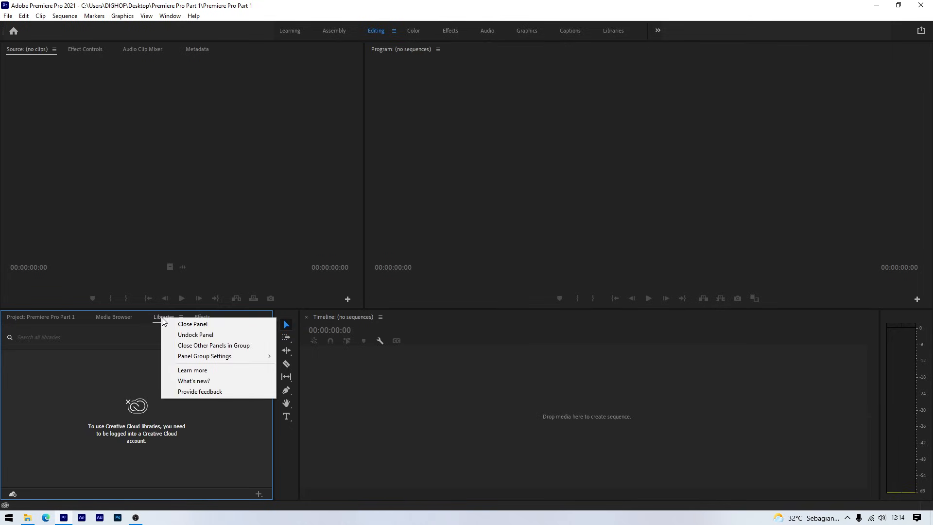
pyautogui.click(181, 323)
pyautogui.rightClick(173, 322)
pyautogui.click(157, 317)
# Close the Media Browser panel in the Project panel group
pyautogui.click(115, 317)
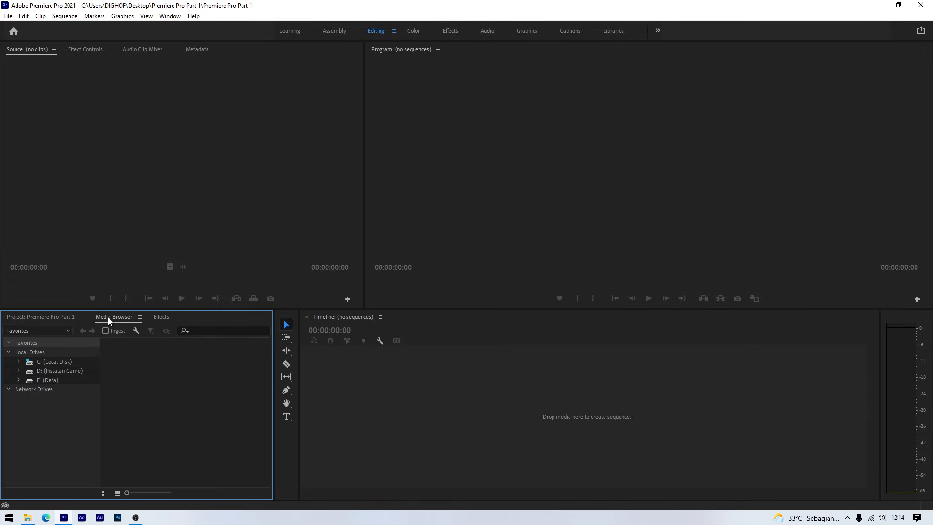
pyautogui.rightClick(109, 317)
pyautogui.click(127, 325)
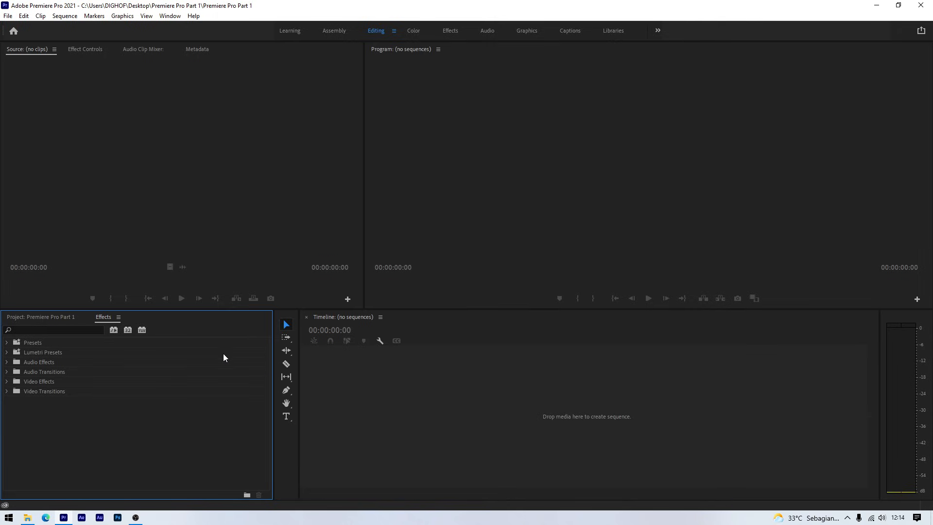
# Examine the Project, Effects, Timeline, audio meters, Source monitor and Effect Controls panels of the Editing workspace
pyautogui.click(39, 317)
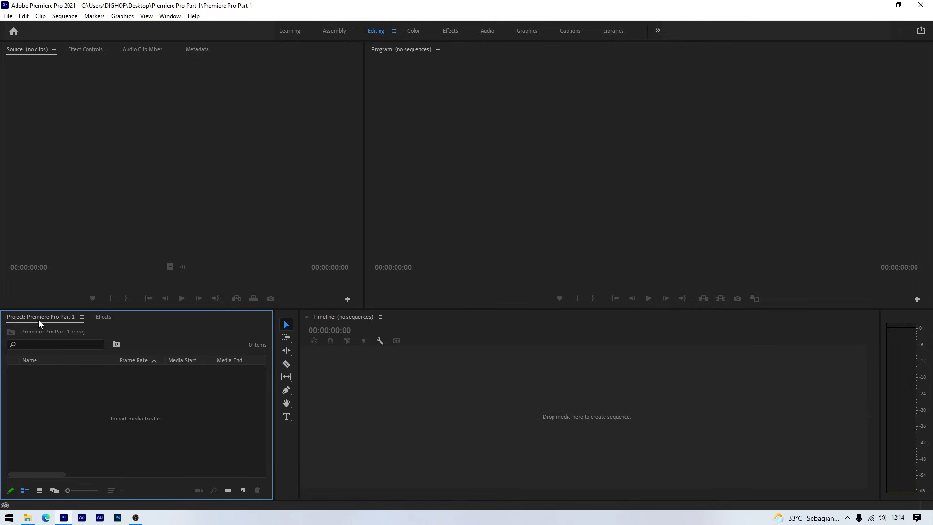
pyautogui.click(104, 317)
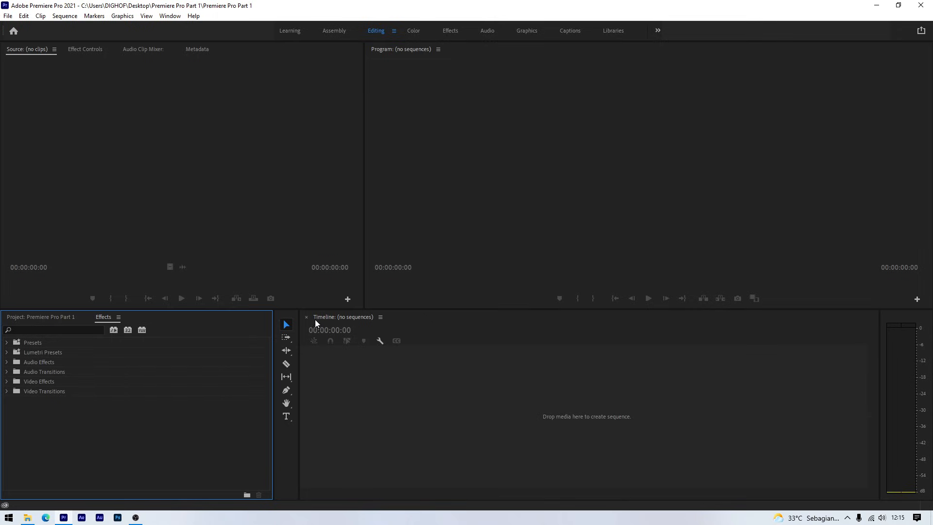
pyautogui.click(570, 401)
pyautogui.click(907, 339)
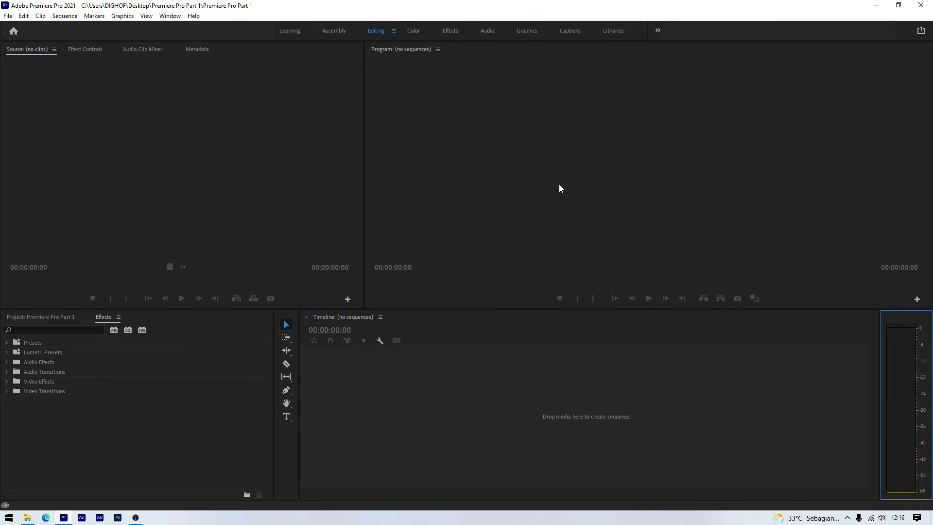
pyautogui.click(343, 371)
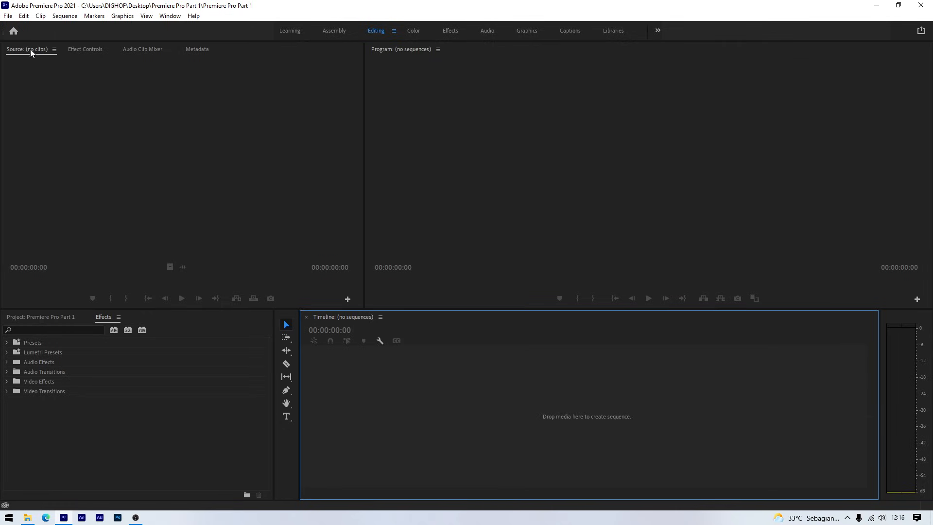
pyautogui.click(15, 49)
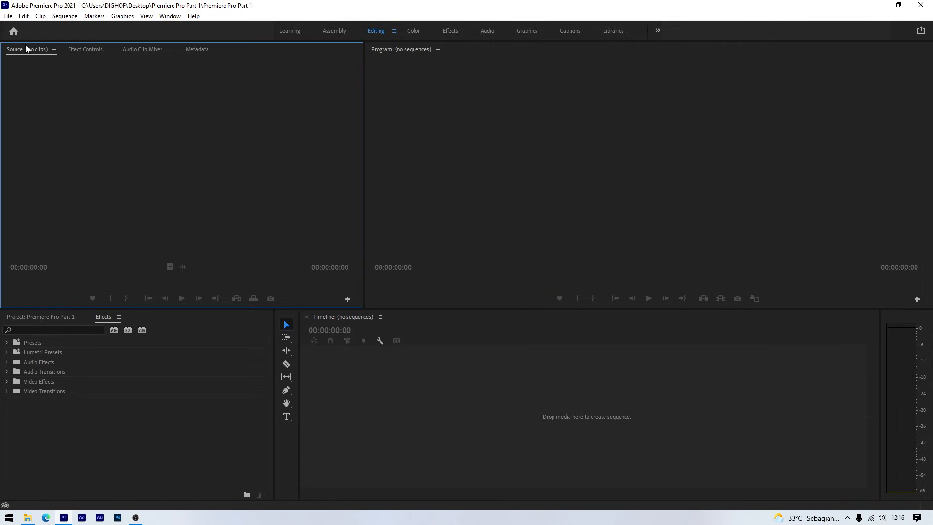
pyautogui.click(66, 317)
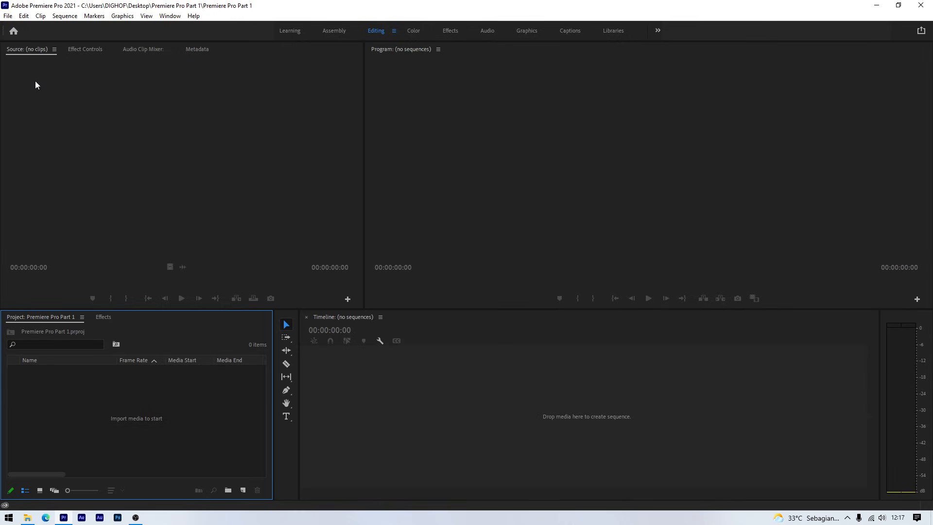
pyautogui.click(34, 49)
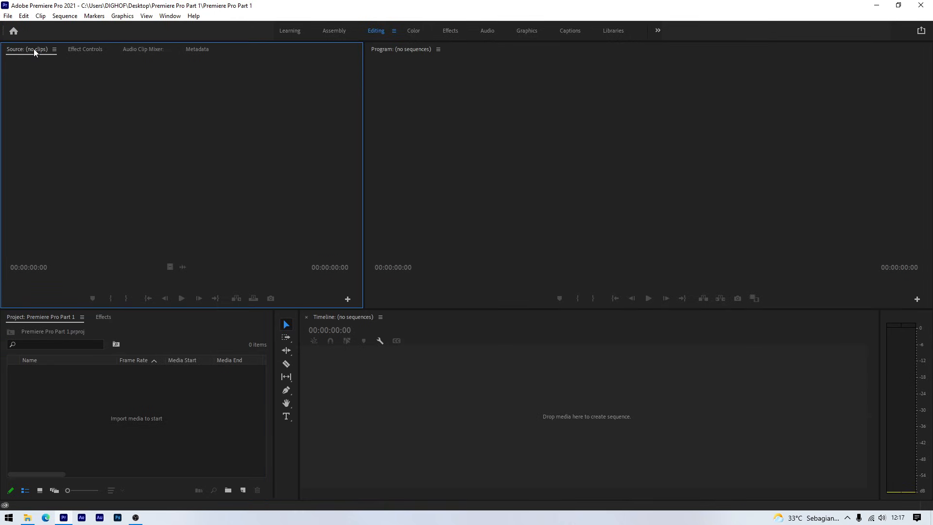
pyautogui.click(81, 50)
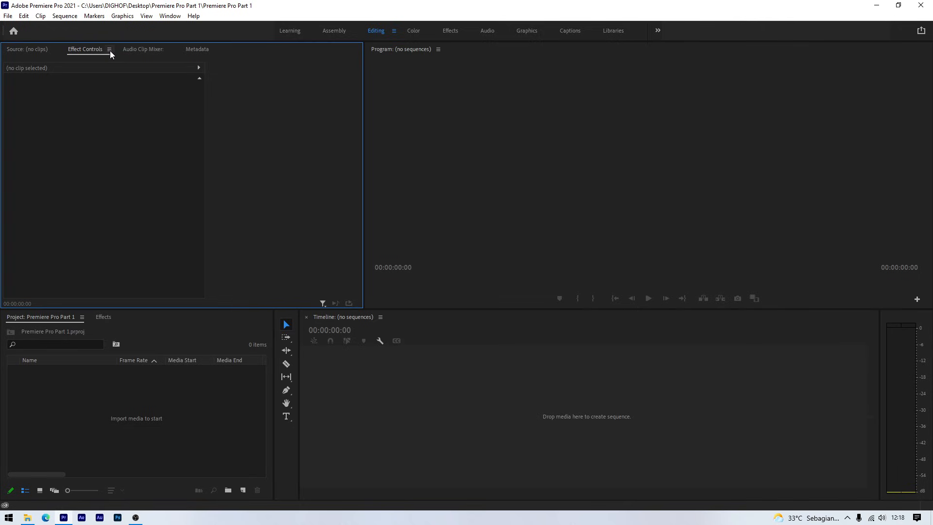
# Close the Audio Clip Mixer and Metadata panels in the Source monitor group, then bring the Source monitor to the front
pyautogui.click(129, 50)
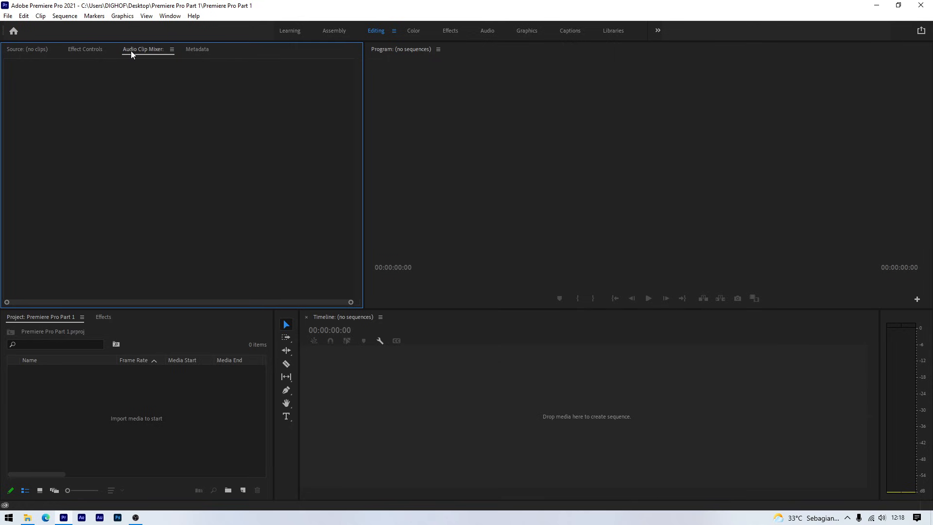
pyautogui.rightClick(130, 50)
pyautogui.click(139, 58)
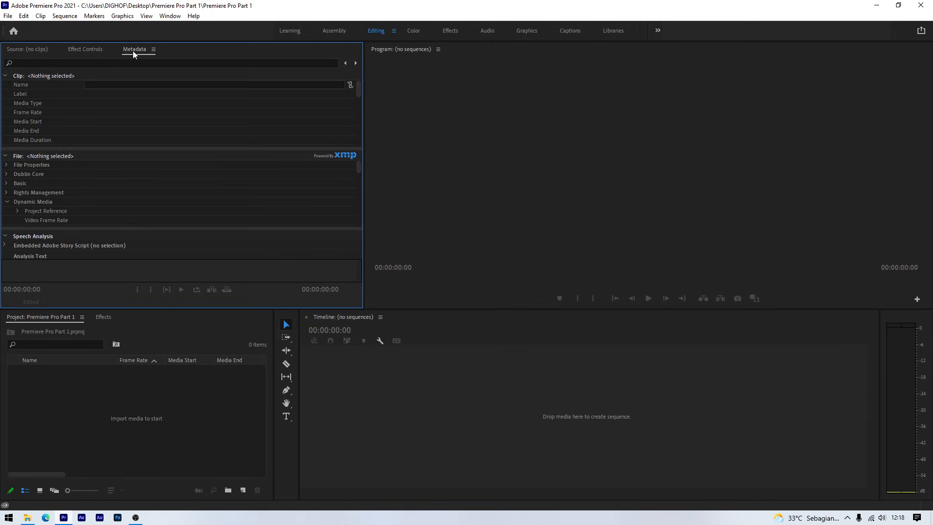
pyautogui.rightClick(130, 51)
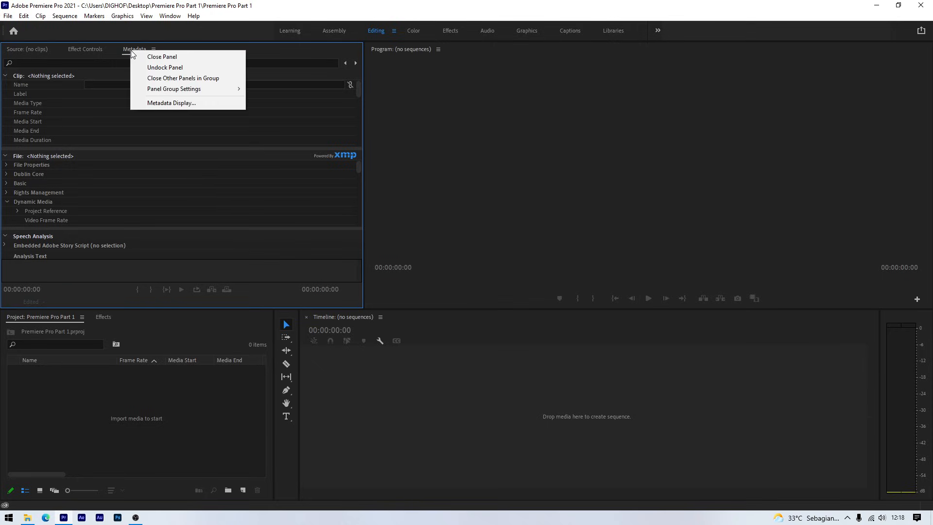
pyautogui.click(141, 56)
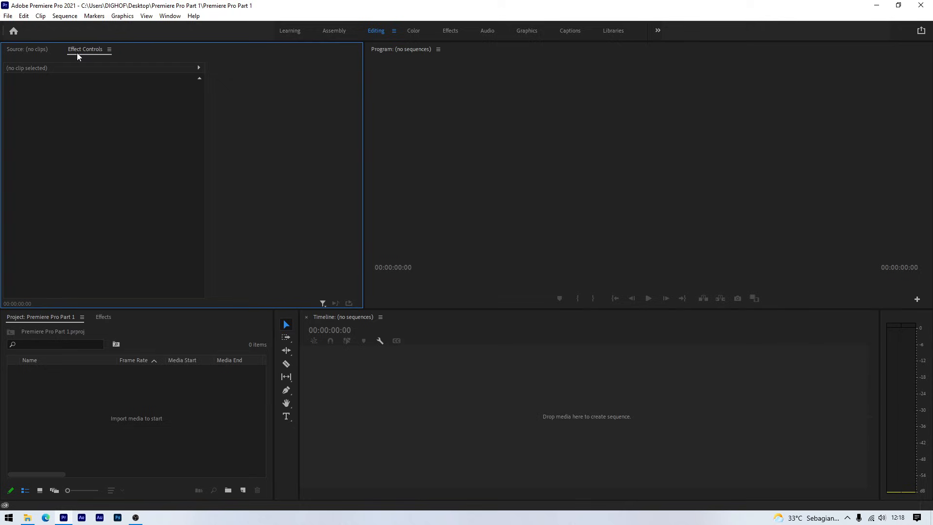
pyautogui.click(38, 50)
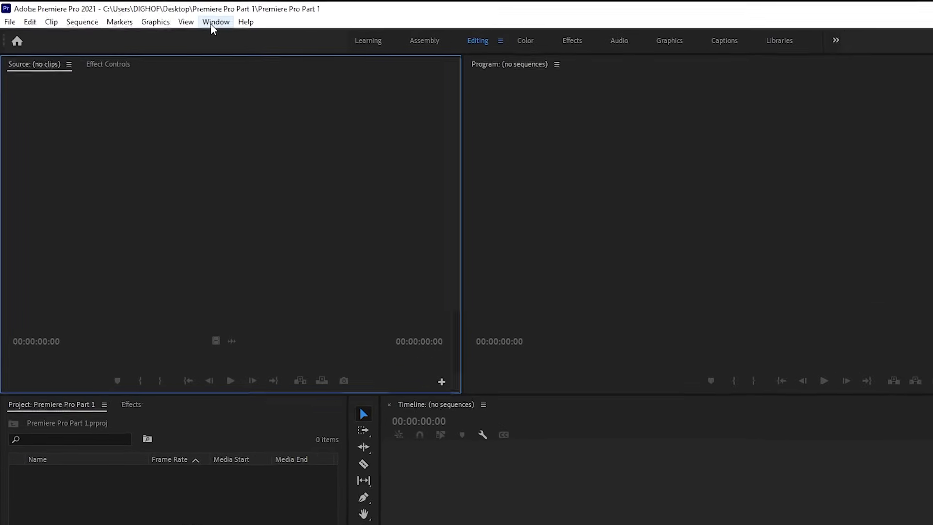
# Save the simplified panel layout as a new workspace named "Levelup Workspace"
pyautogui.click(170, 16)
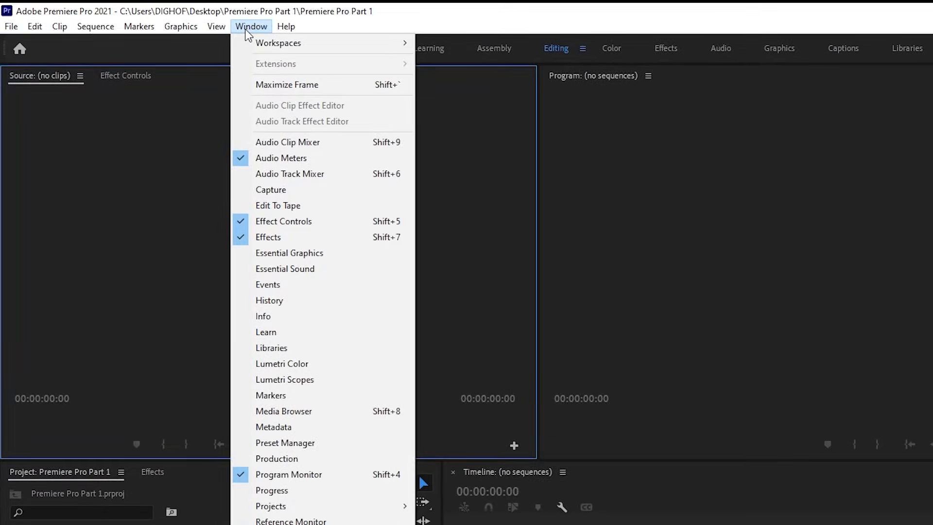
pyautogui.moveTo(275, 40)
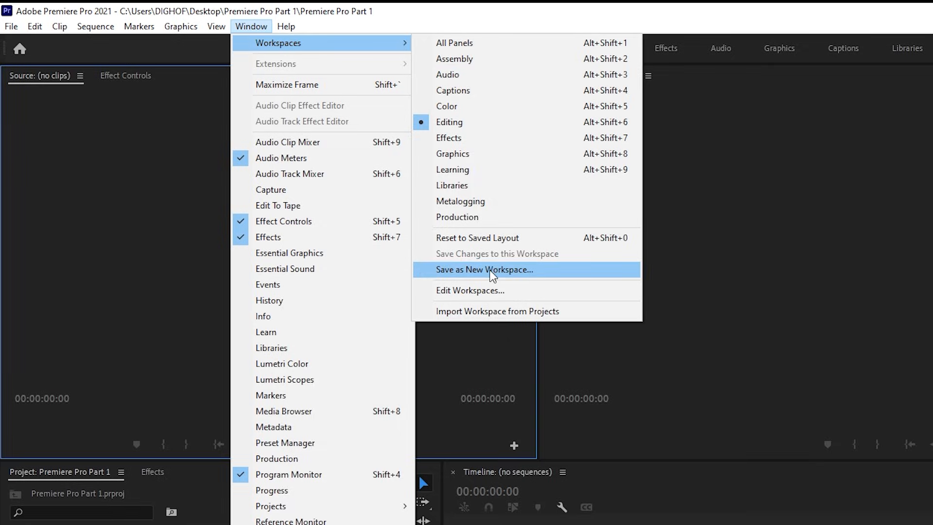
pyautogui.click(485, 270)
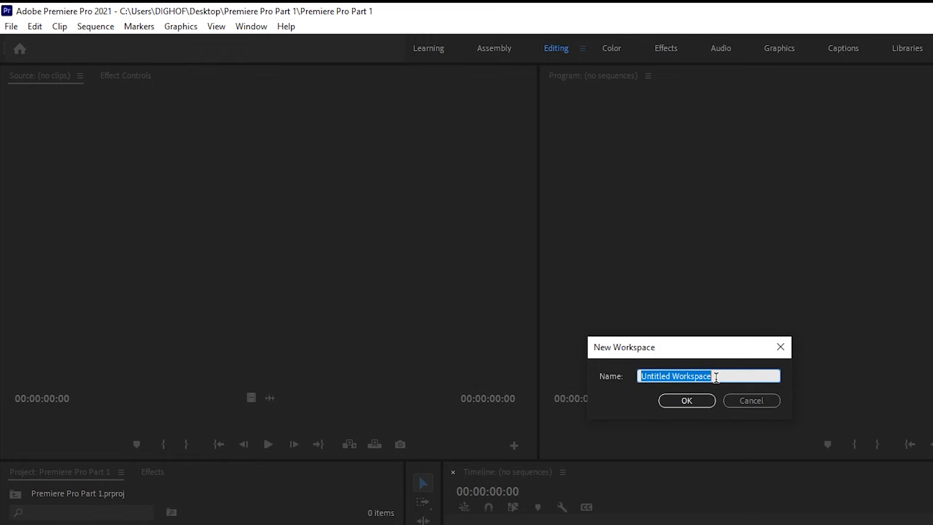
pyautogui.write('Levelu')
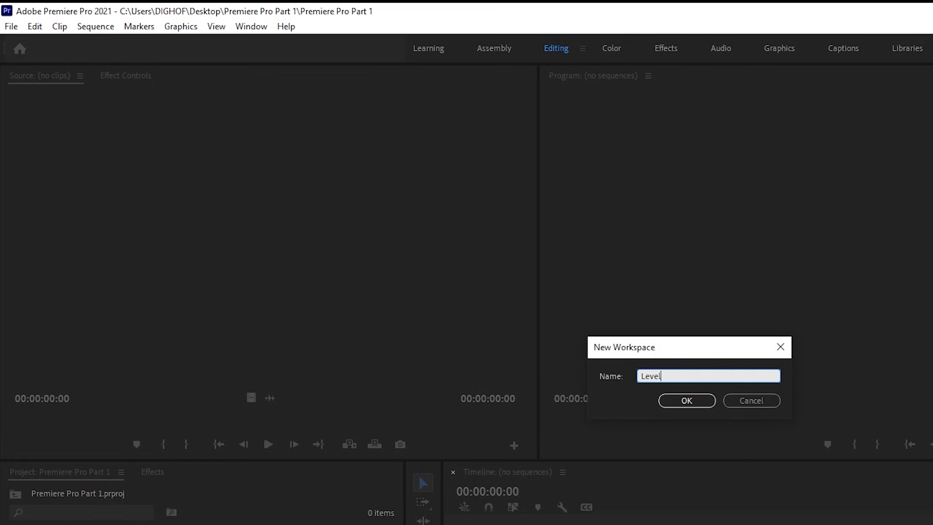
pyautogui.write('p Workspace')
pyautogui.click(680, 401)
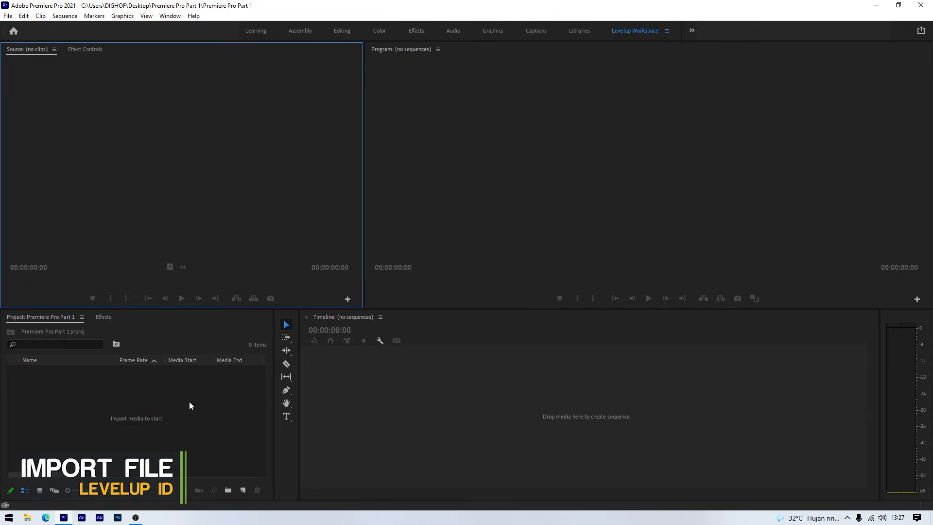
# Import all media files from the Premiere Pro Part 1 folder into the project, leaving out the project file itself
pyautogui.click(26, 317)
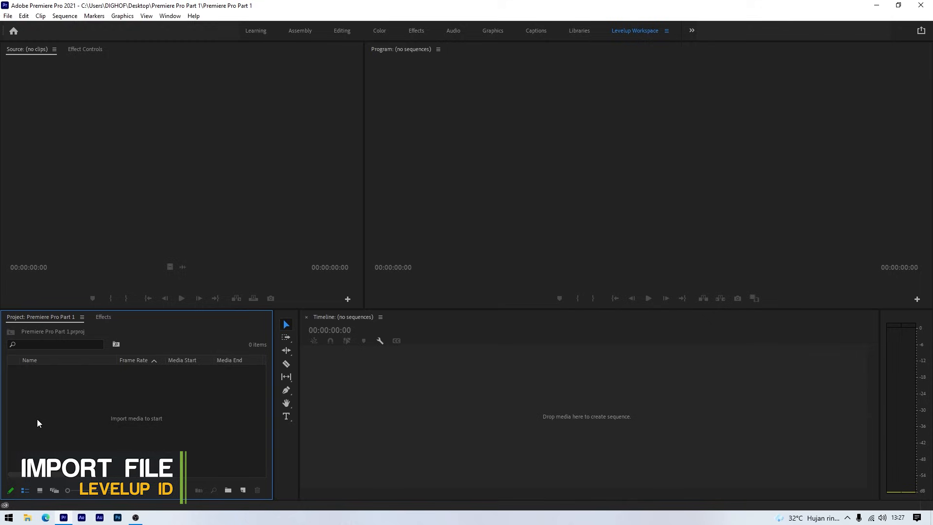
pyautogui.rightClick(179, 418)
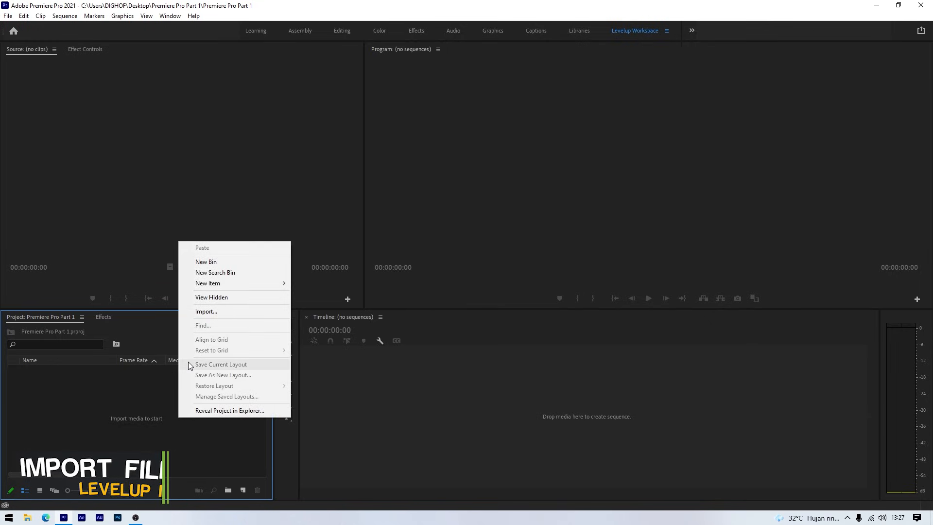
pyautogui.click(199, 313)
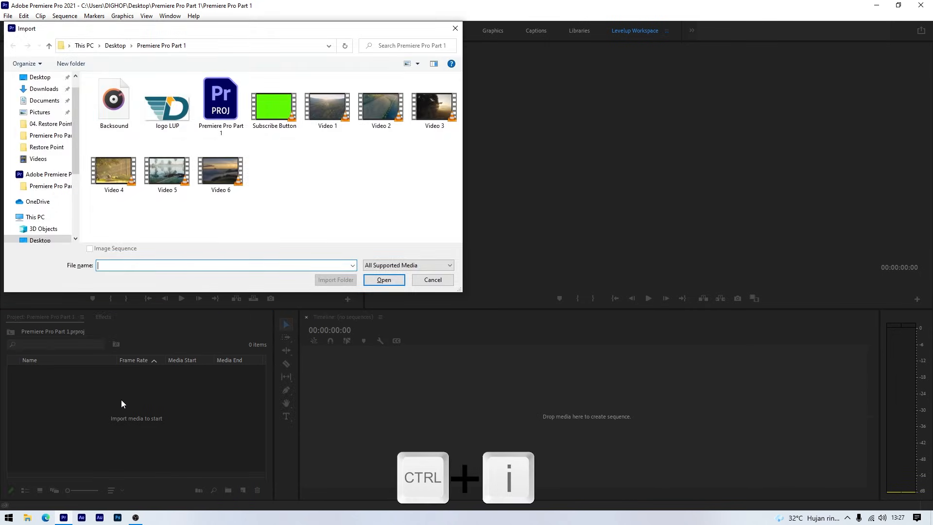
pyautogui.moveTo(74, 142); pyautogui.dragTo(74, 133)
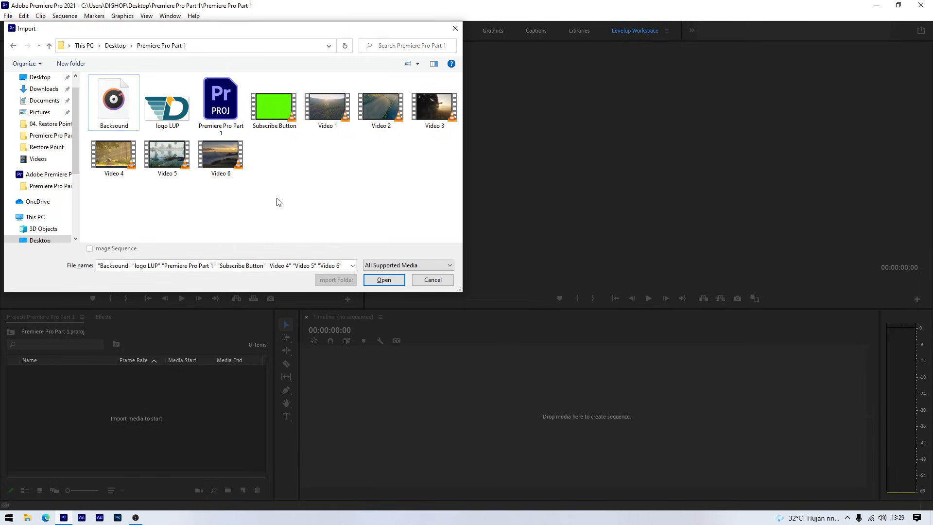
pyautogui.hotkey('ctrl', 'a')
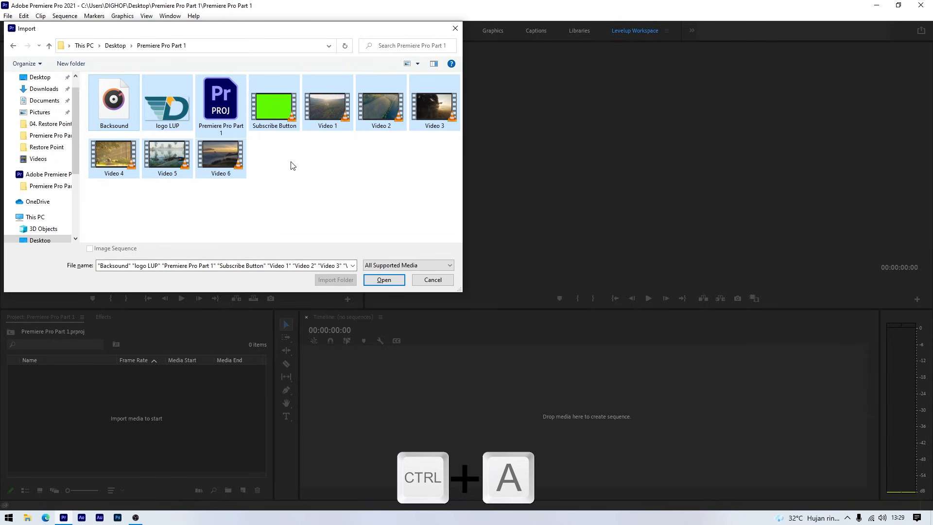
pyautogui.keyDown('ctrl'); pyautogui.click(226, 111); pyautogui.keyUp('ctrl')
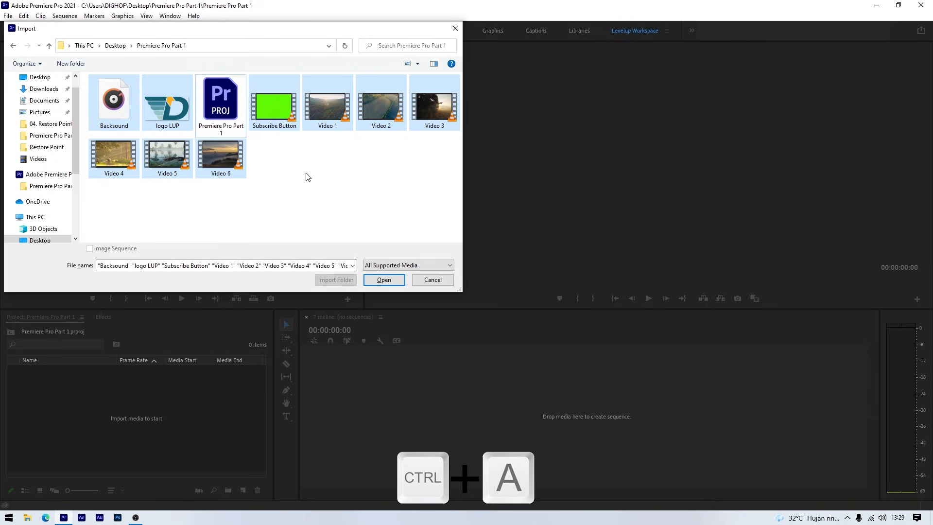
pyautogui.click(383, 280)
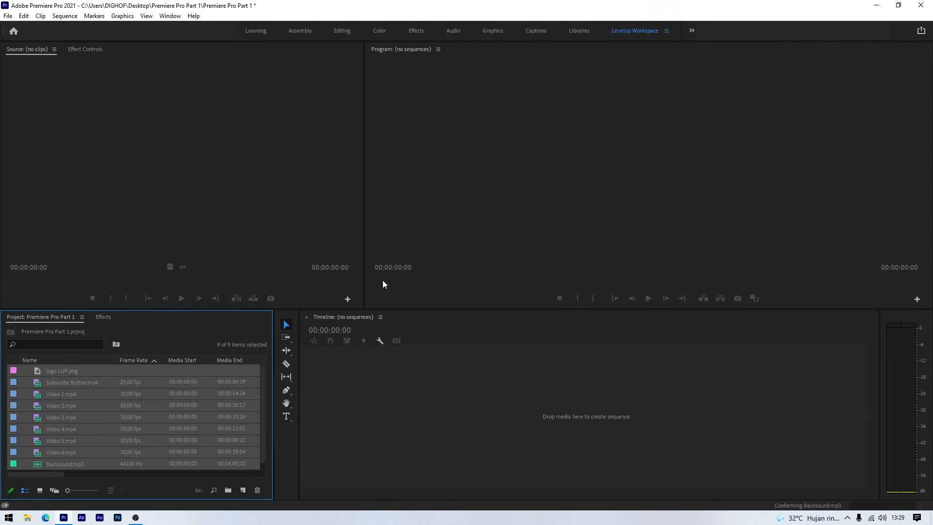
# Examine the imported media in the Project panel as thumbnails in Icon View, and return to List View
pyautogui.click(86, 379)
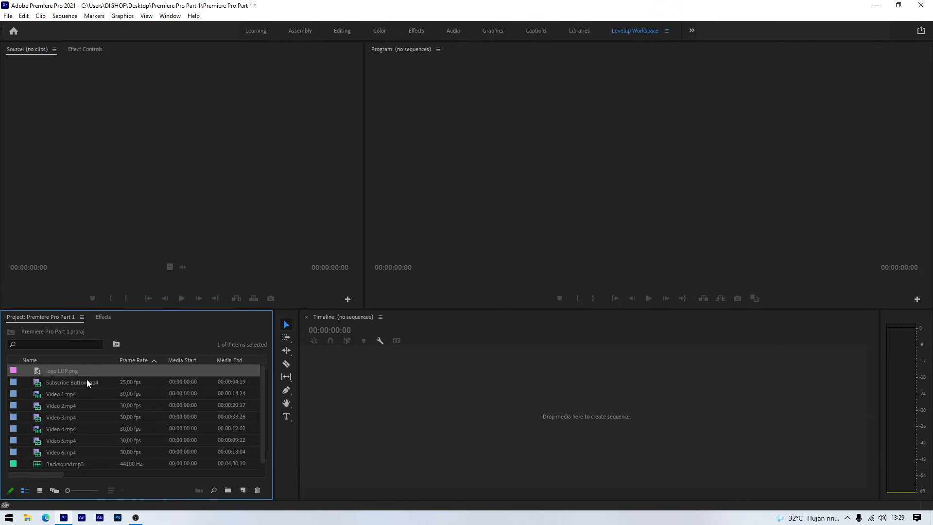
pyautogui.click(76, 406)
pyautogui.click(73, 420)
pyautogui.click(78, 455)
pyautogui.click(58, 372)
pyautogui.click(40, 487)
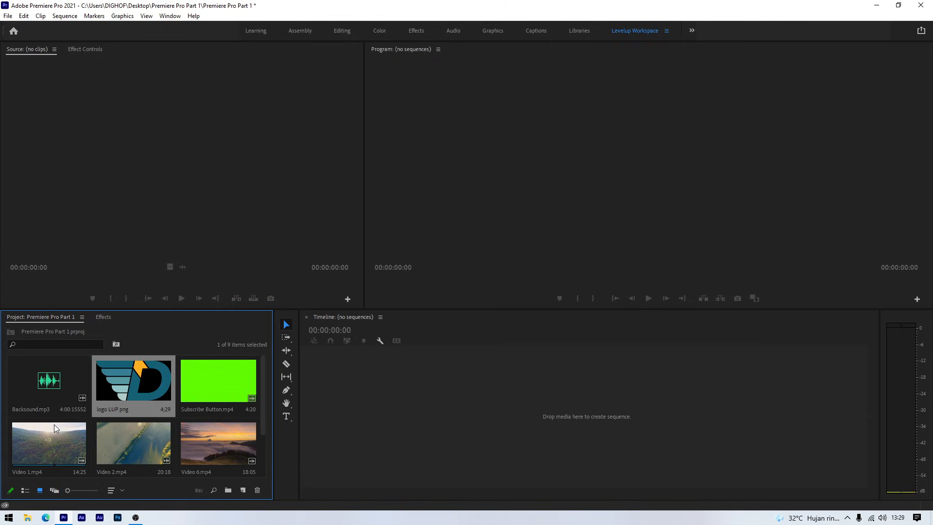
pyautogui.scroll(-2, 54, 424)
pyautogui.scroll(-1, 65, 399)
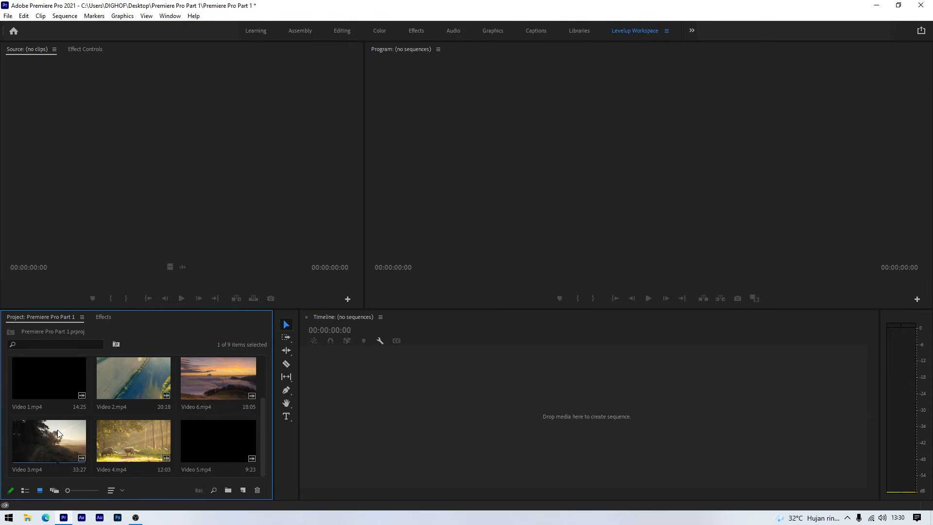
pyautogui.click(25, 491)
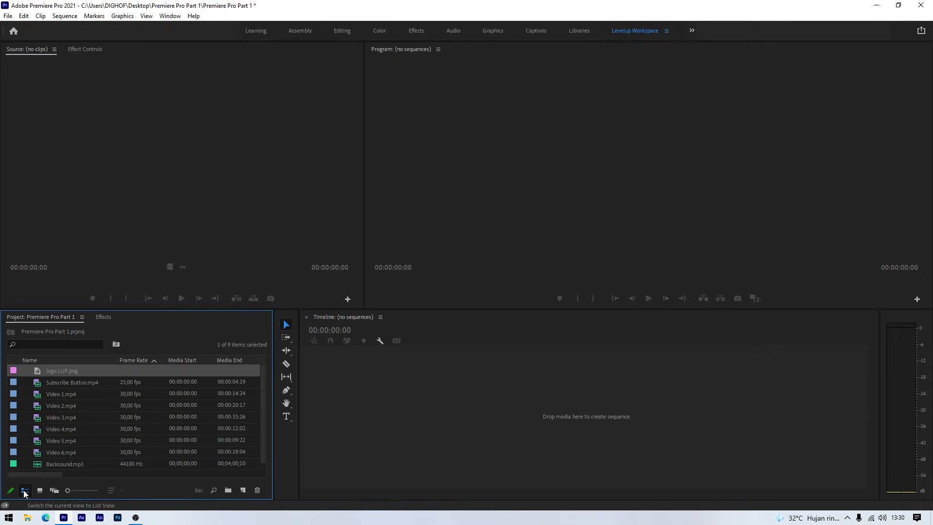
# Preview Video 1.mp4, Video 2.mp4 and Backsound.mp3 in the Source monitor, scrubbing or playing the video clips
pyautogui.doubleClick(37, 396)
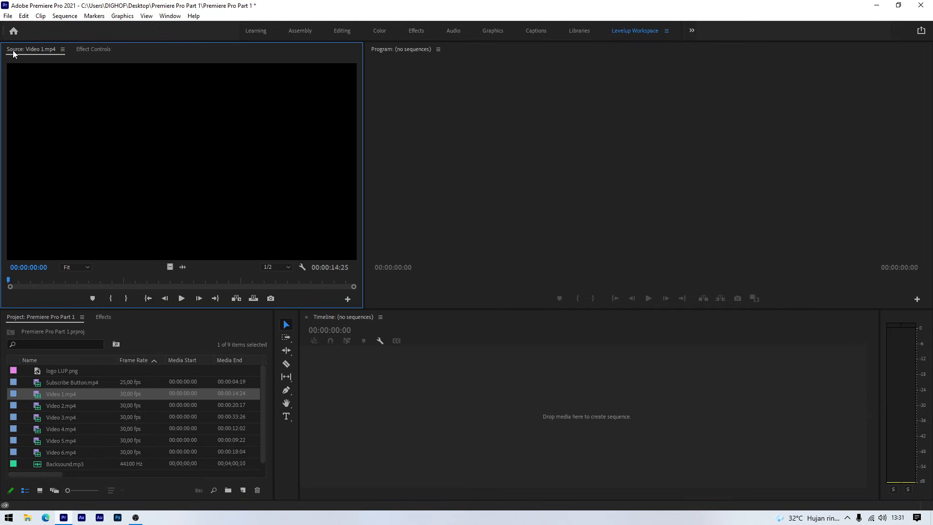
pyautogui.moveTo(12, 283); pyautogui.dragTo(96, 281)
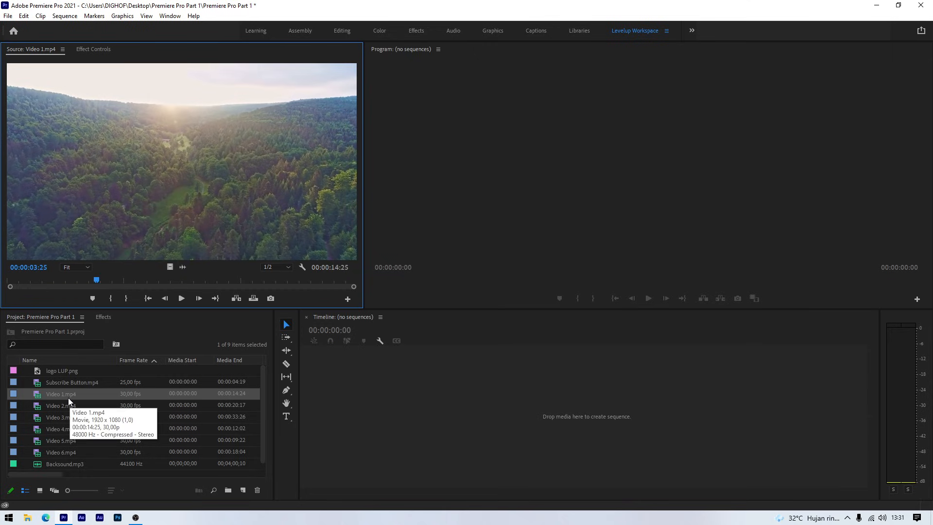
pyautogui.doubleClick(38, 407)
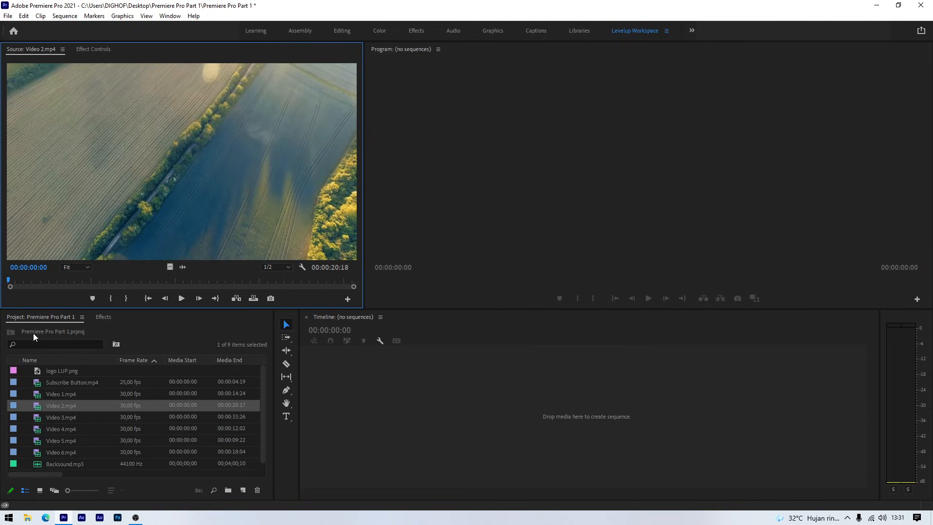
pyautogui.press('space')
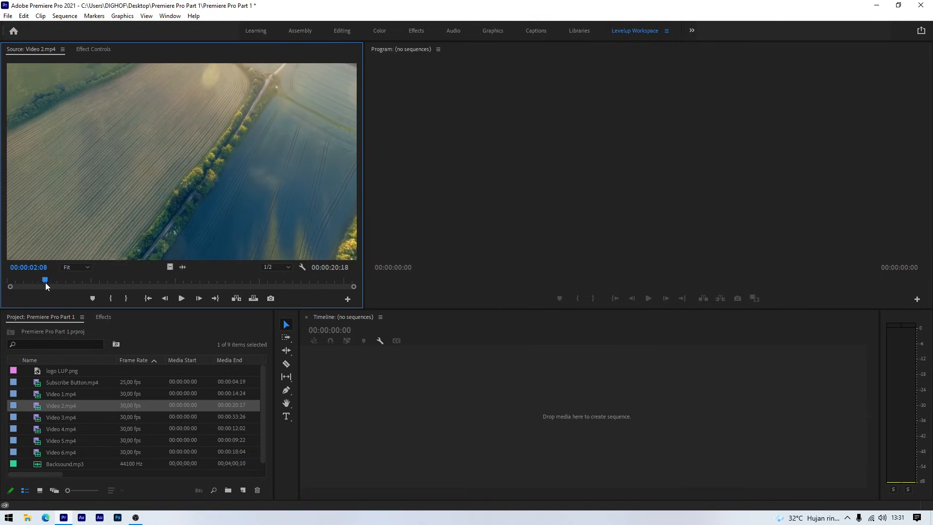
pyautogui.click(95, 374)
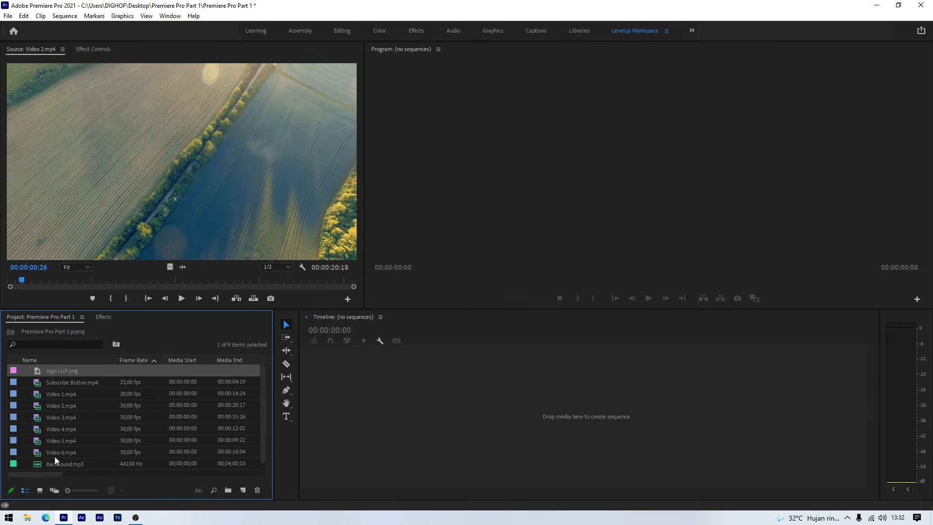
pyautogui.click(38, 464)
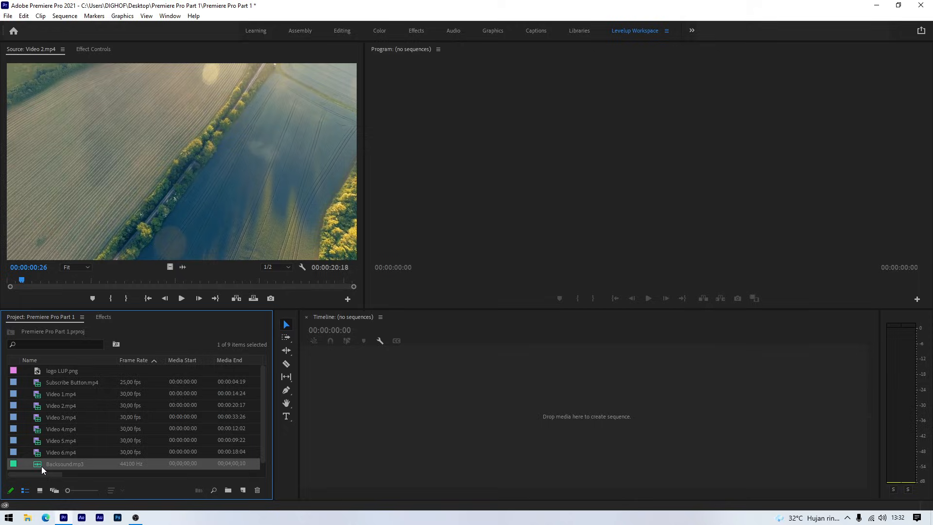
pyautogui.doubleClick(38, 466)
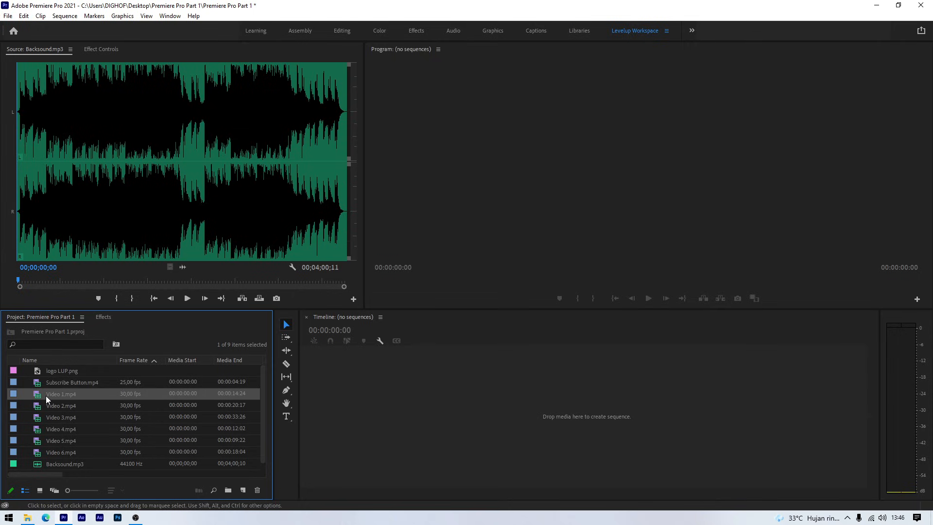
# Try to create a sequence directly from Video 1.mp4 by placing it in the empty timeline
pyautogui.moveTo(40, 394); pyautogui.dragTo(385, 419)
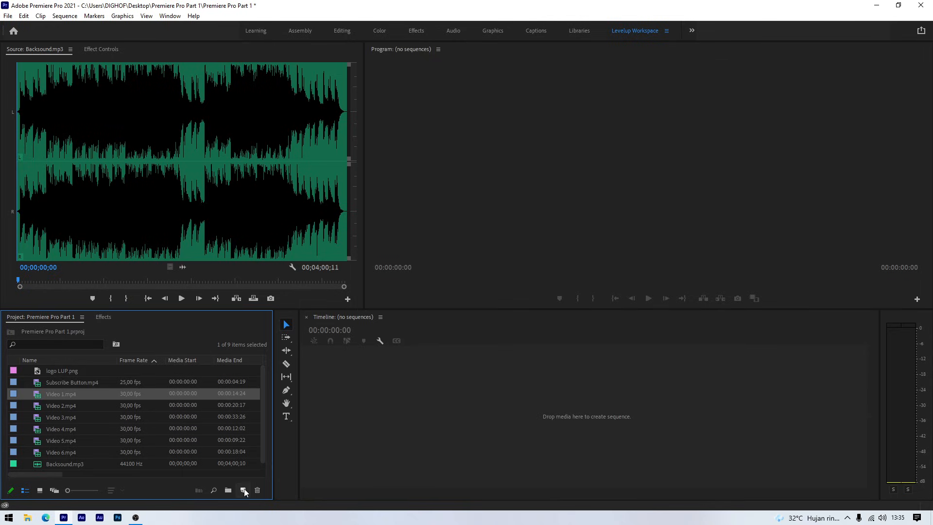
# Start a new sequence from the Digital SLR preset DSLR 1080p30, comparing it with the 1080p24 and 1080p25 presets, and show its settings
pyautogui.click(243, 491)
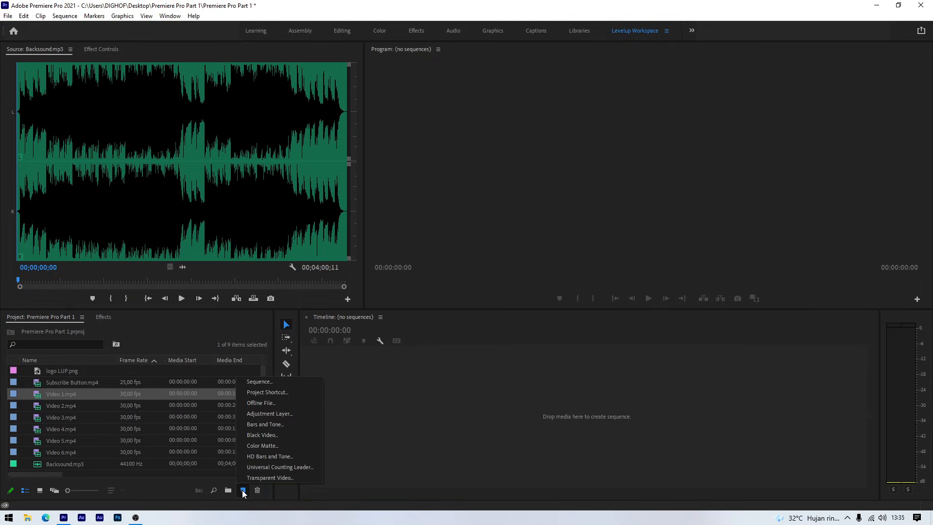
pyautogui.click(260, 381)
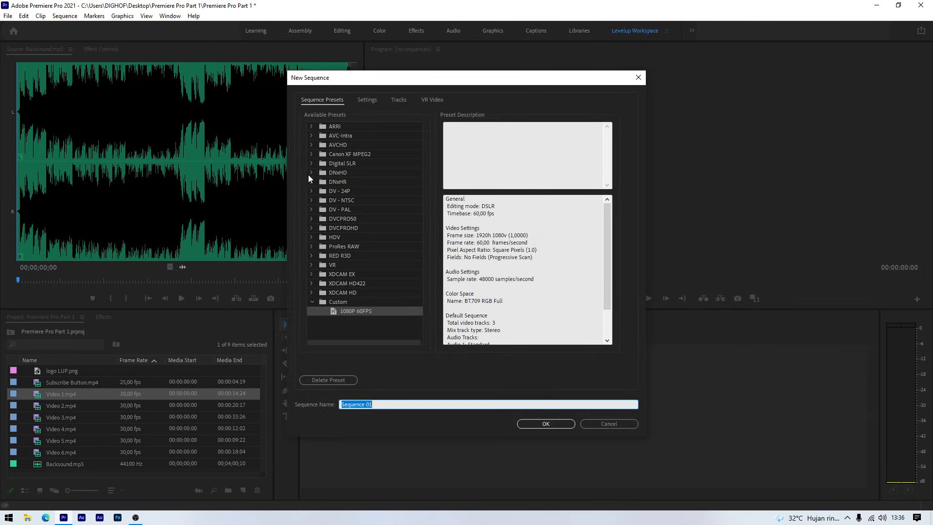
pyautogui.click(344, 164)
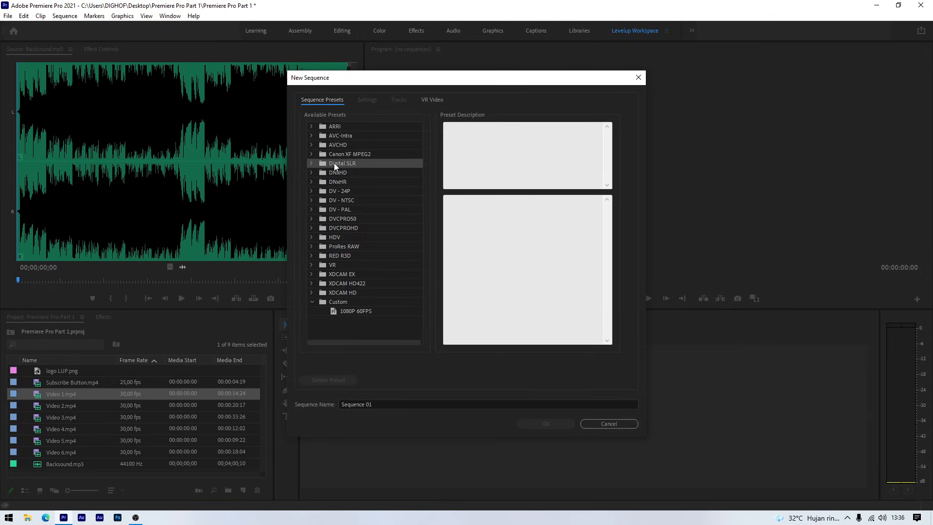
pyautogui.click(311, 163)
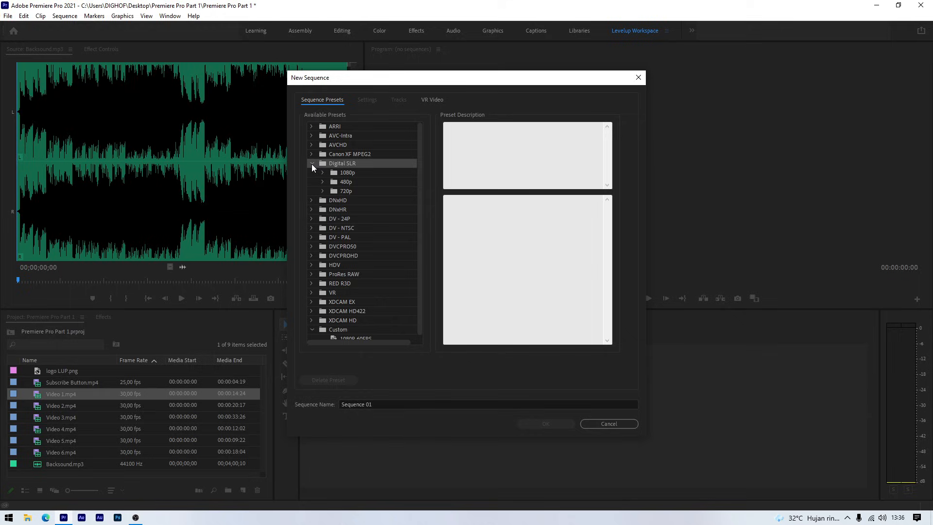
pyautogui.click(341, 175)
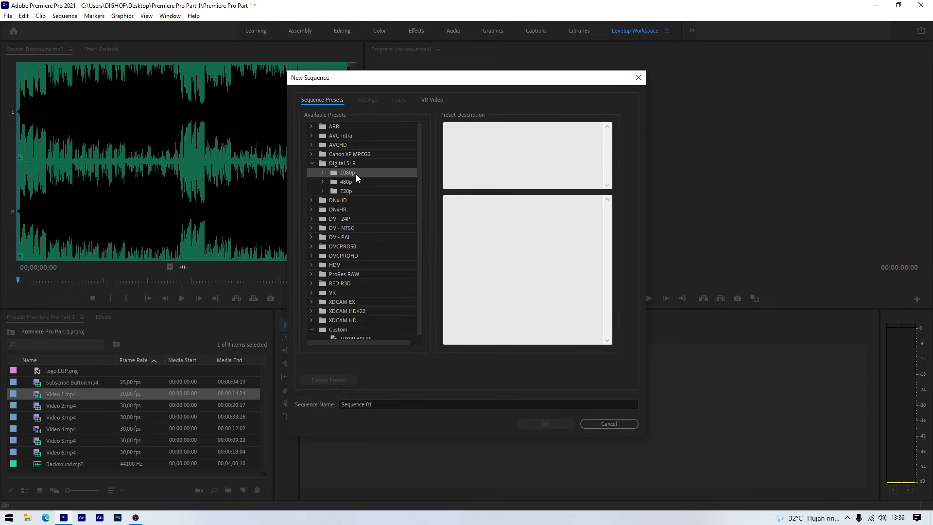
pyautogui.click(322, 173)
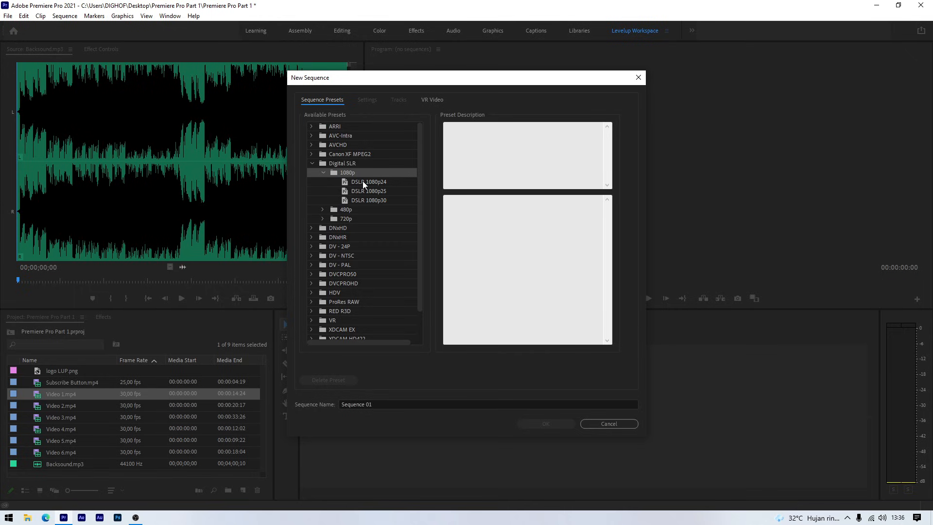
pyautogui.click(383, 182)
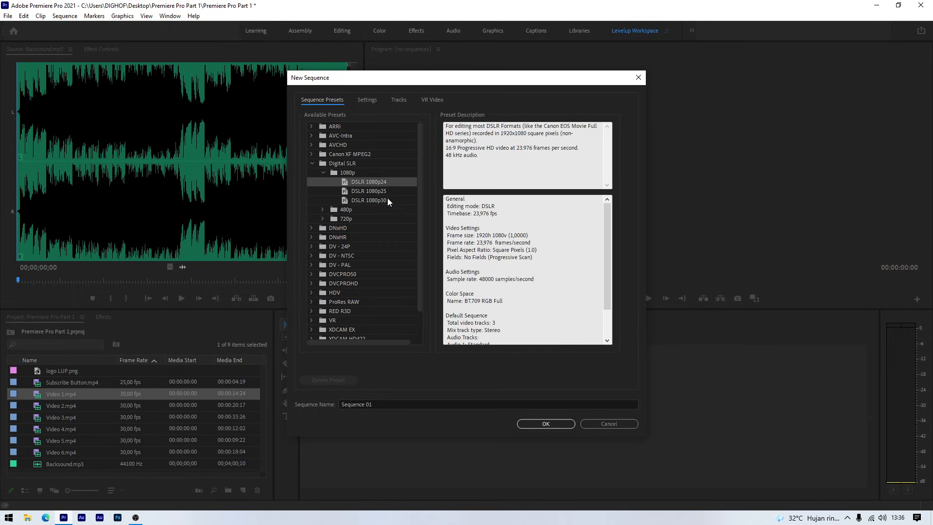
pyautogui.click(386, 192)
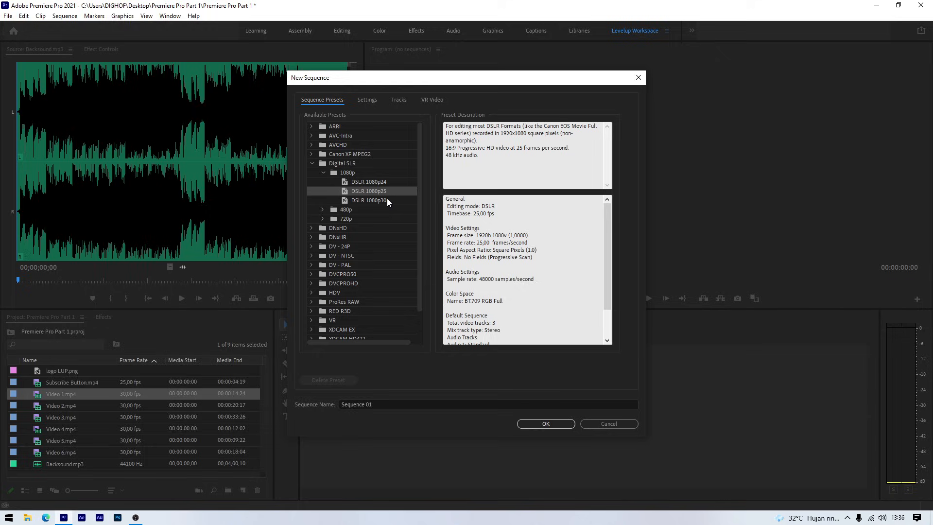
pyautogui.click(387, 200)
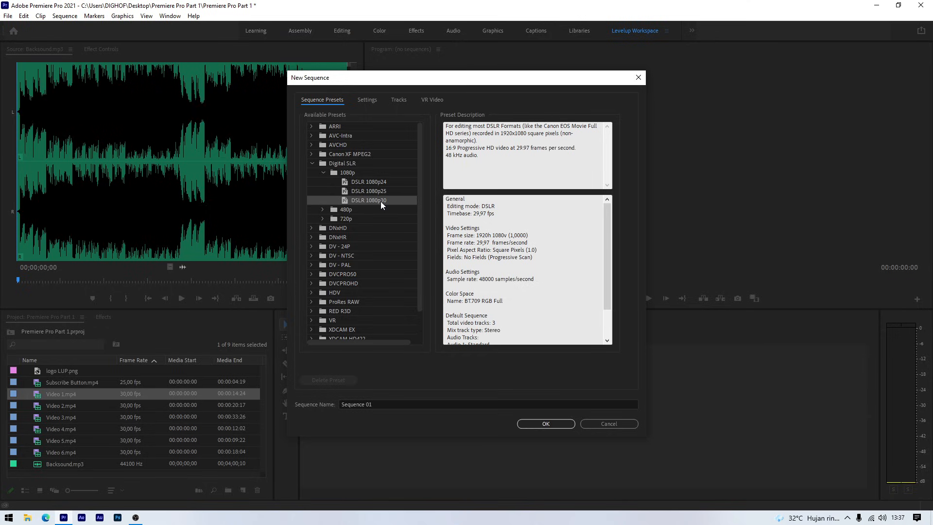
pyautogui.click(368, 100)
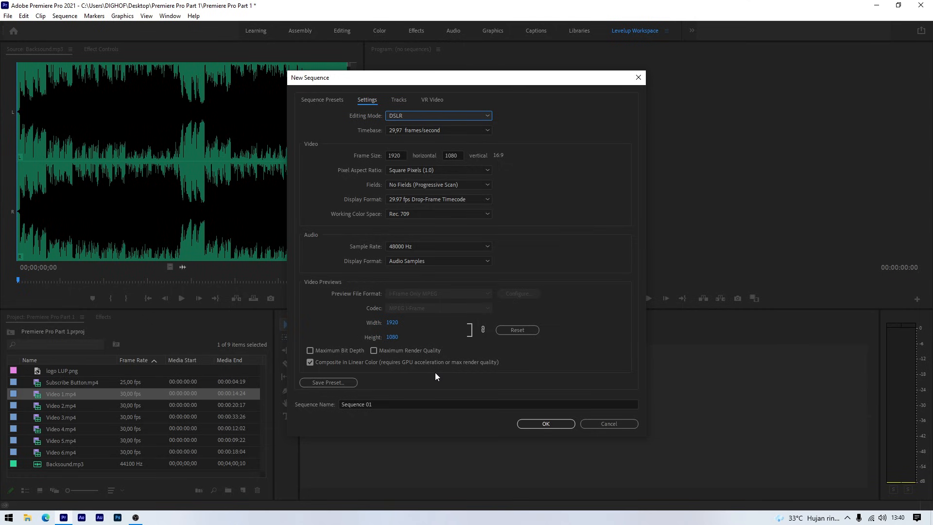
# Switch to File Explorer and open the properties of Video 1 in the desktop folder Premiere Pro Part 1
pyautogui.click(27, 517)
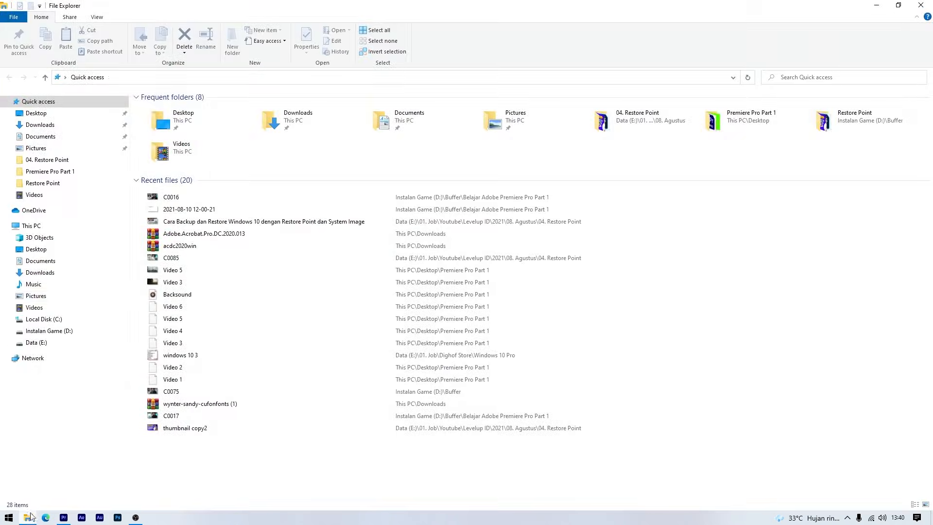
pyautogui.click(45, 114)
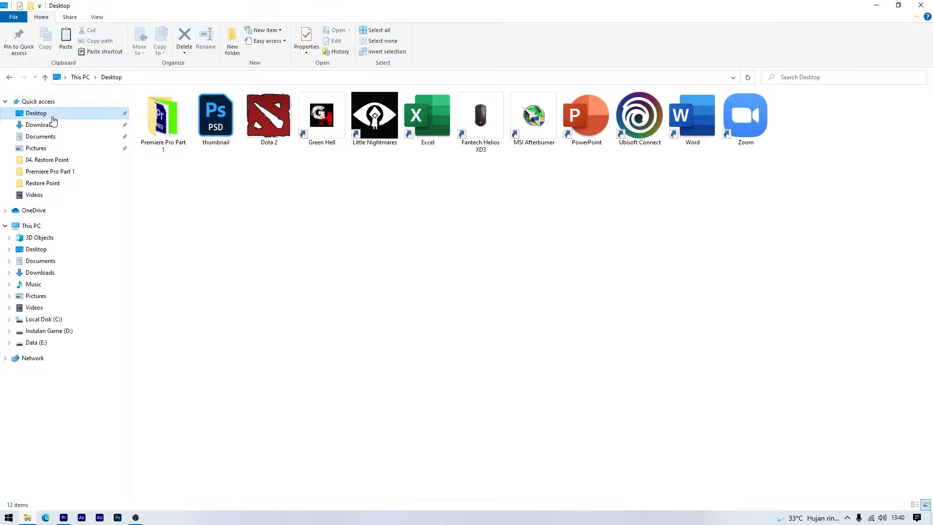
pyautogui.doubleClick(162, 121)
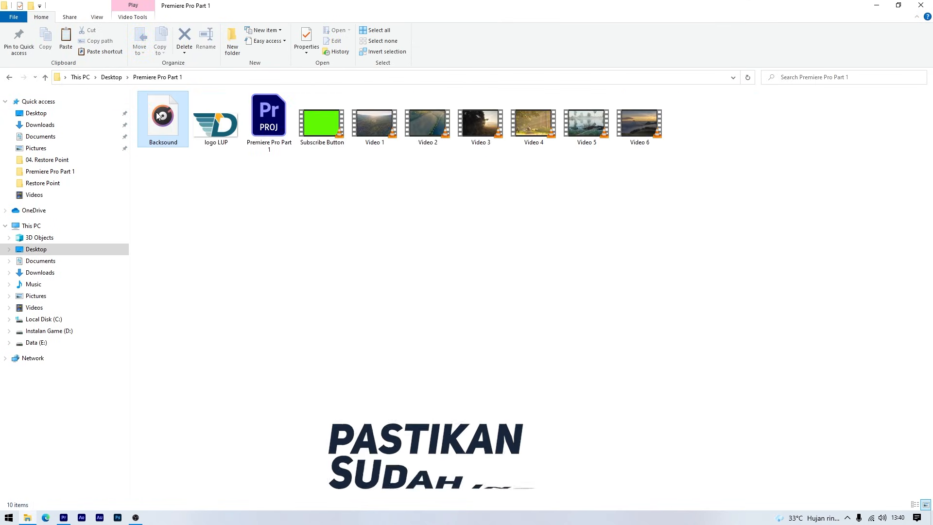
pyautogui.click(364, 127)
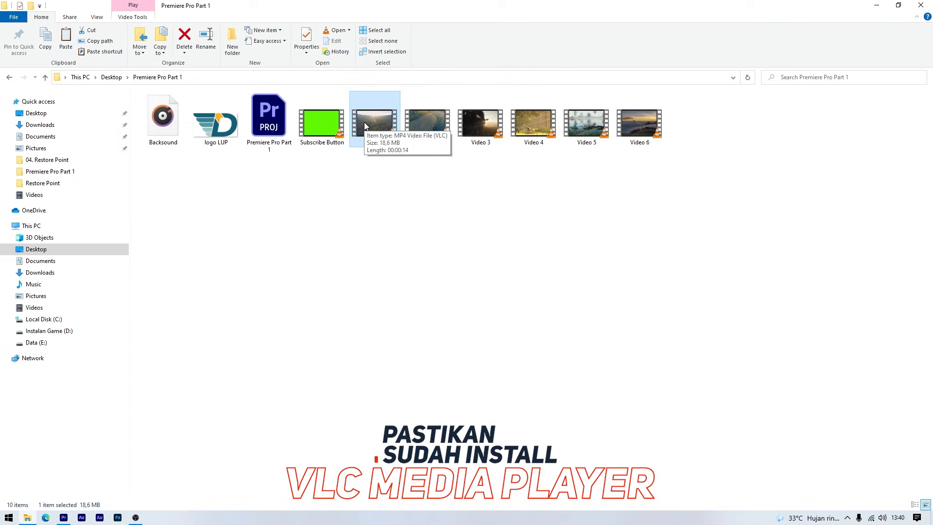
pyautogui.rightClick(364, 125)
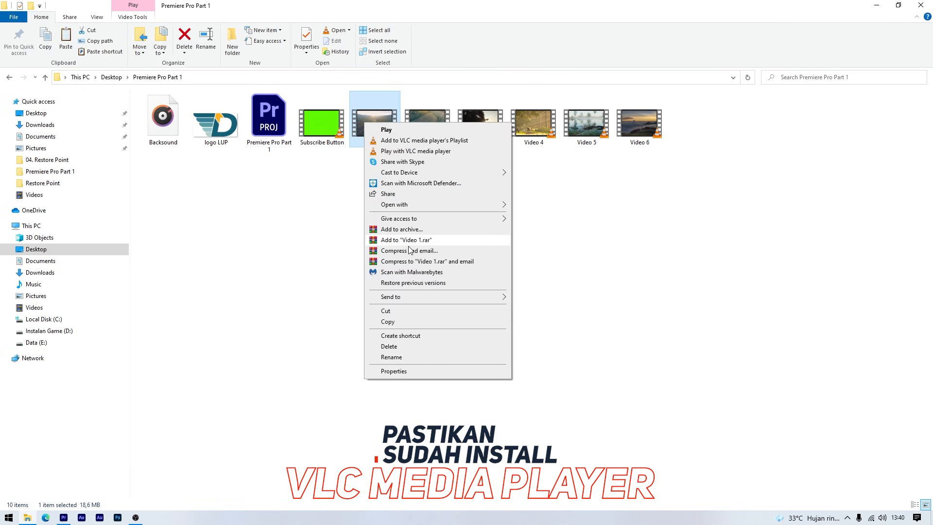
pyautogui.click(414, 373)
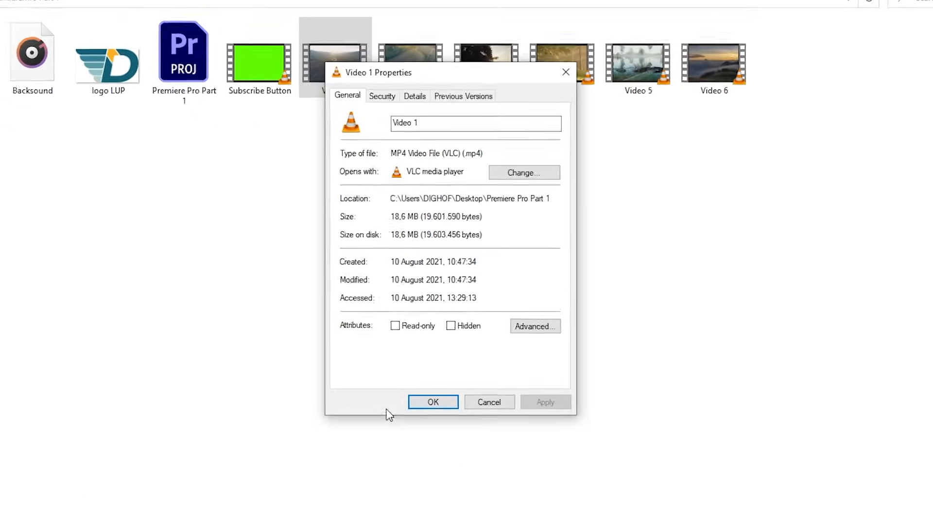
# Examine Video 1's frame width, frame height, frame rate and audio sample rate in its file details, and close the properties
pyautogui.click(400, 51)
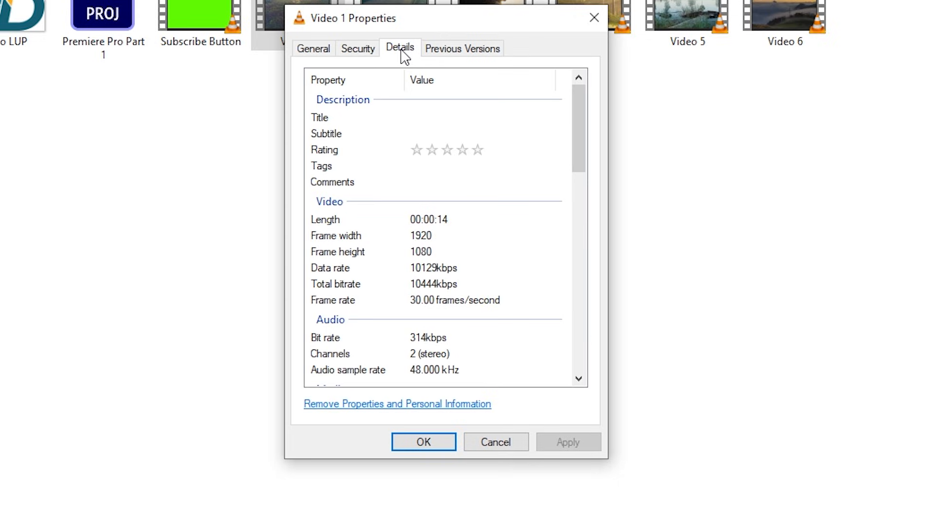
pyautogui.click(320, 239)
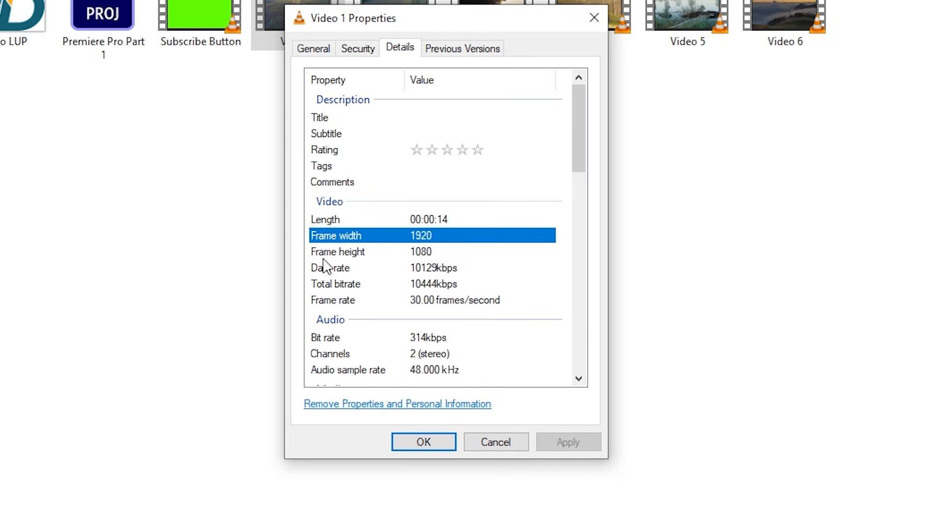
pyautogui.click(322, 255)
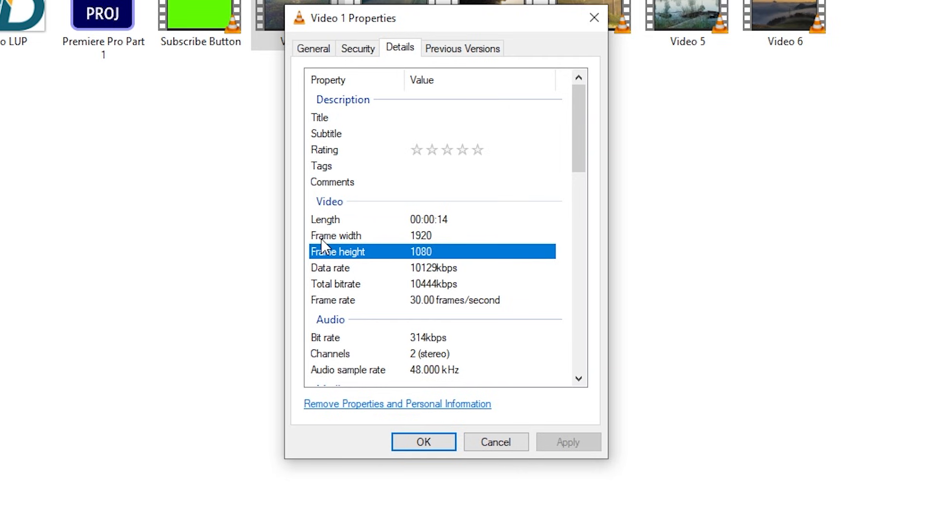
pyautogui.click(320, 237)
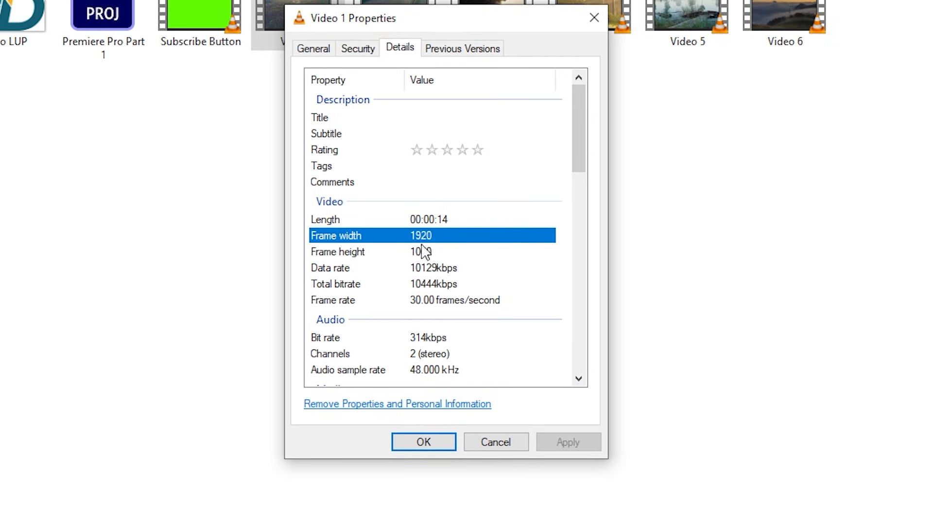
pyautogui.click(336, 255)
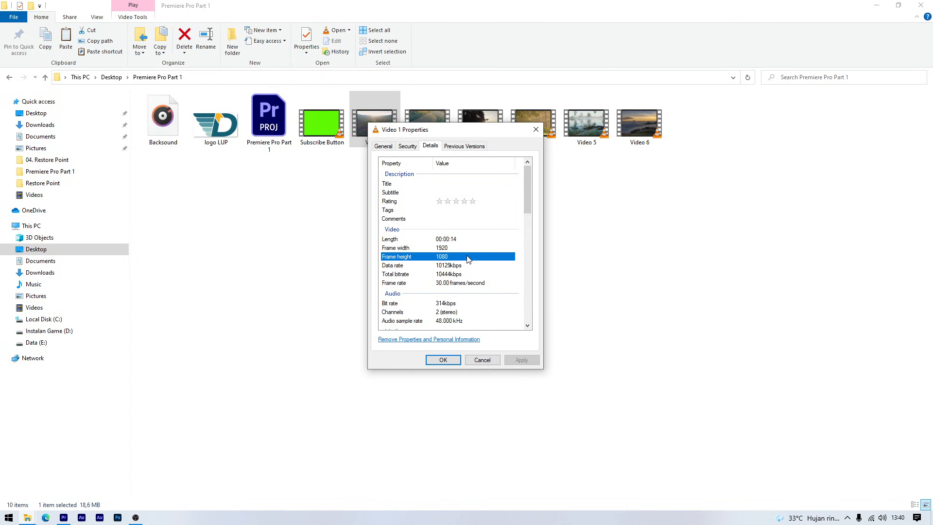
pyautogui.click(392, 286)
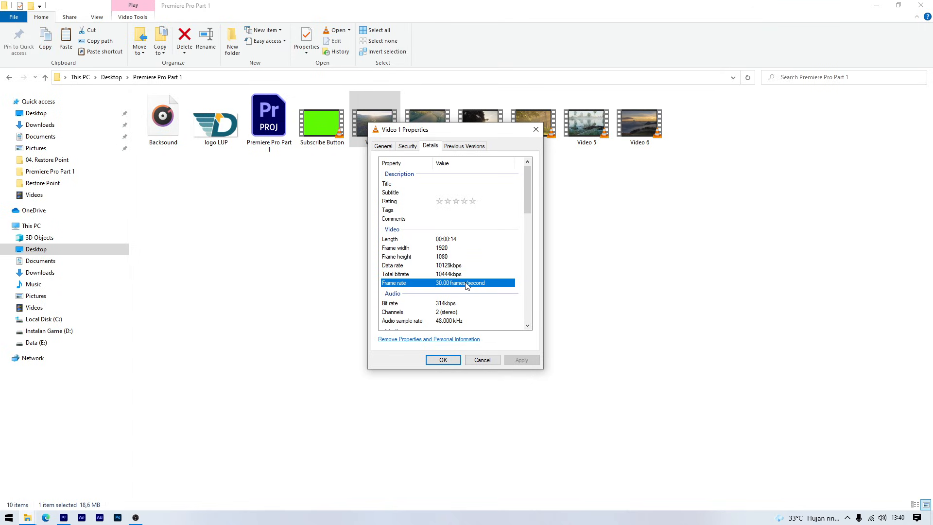
pyautogui.click(390, 322)
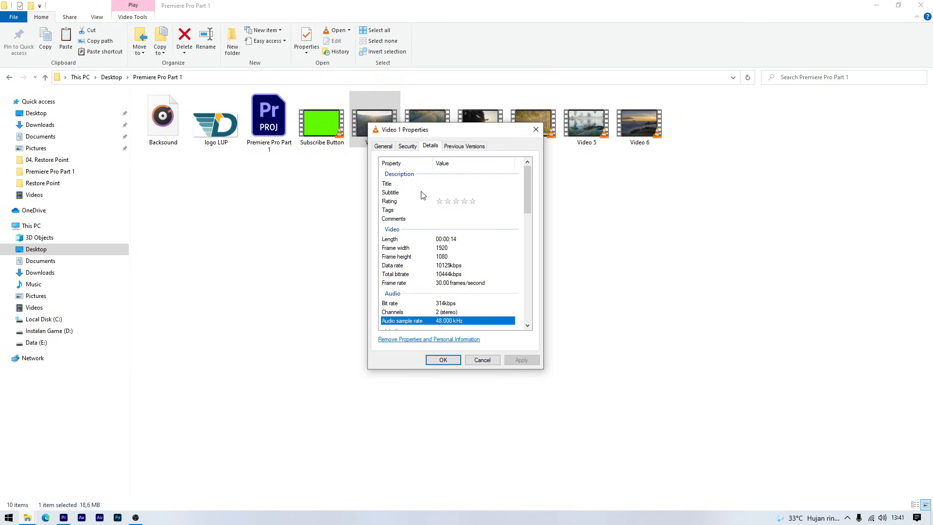
pyautogui.click(535, 129)
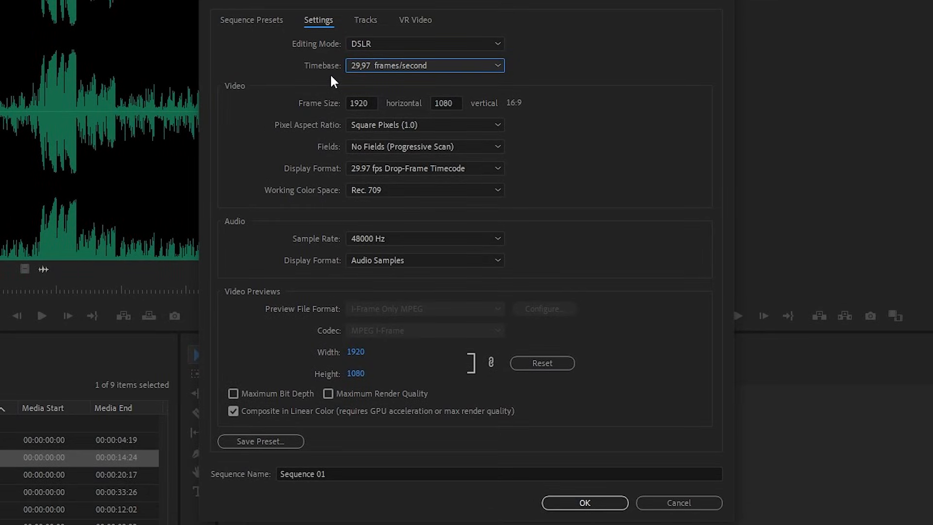
# Set the new sequence's timebase to 30,00 frames/second and check its frame size
pyautogui.click(365, 65)
pyautogui.click(392, 199)
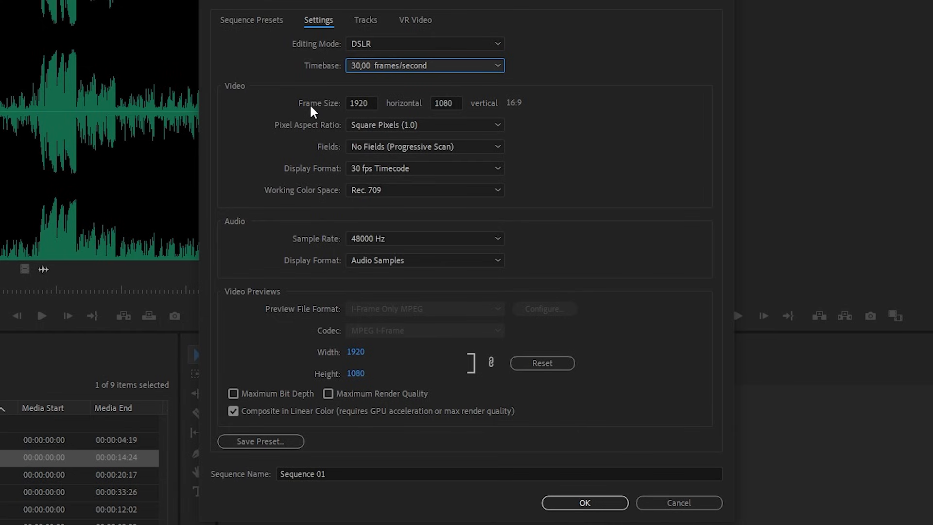
pyautogui.click(361, 103)
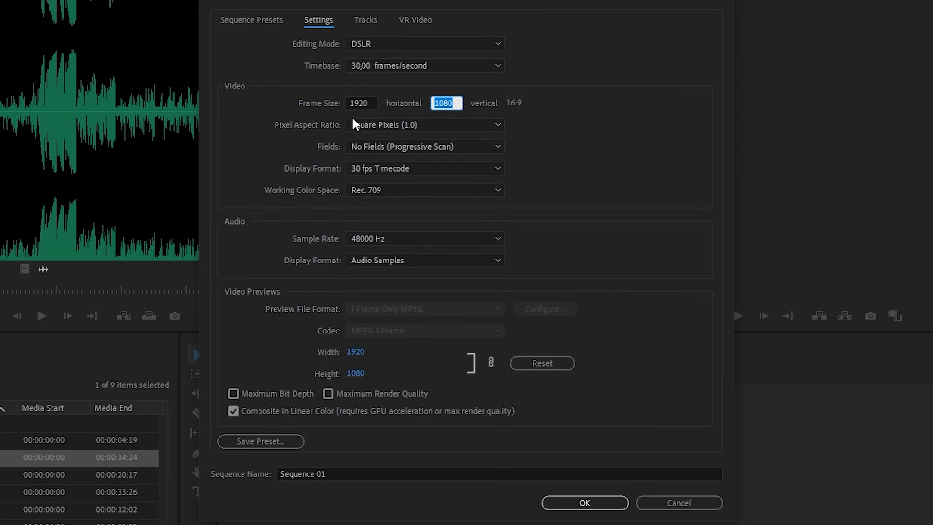
pyautogui.click(286, 126)
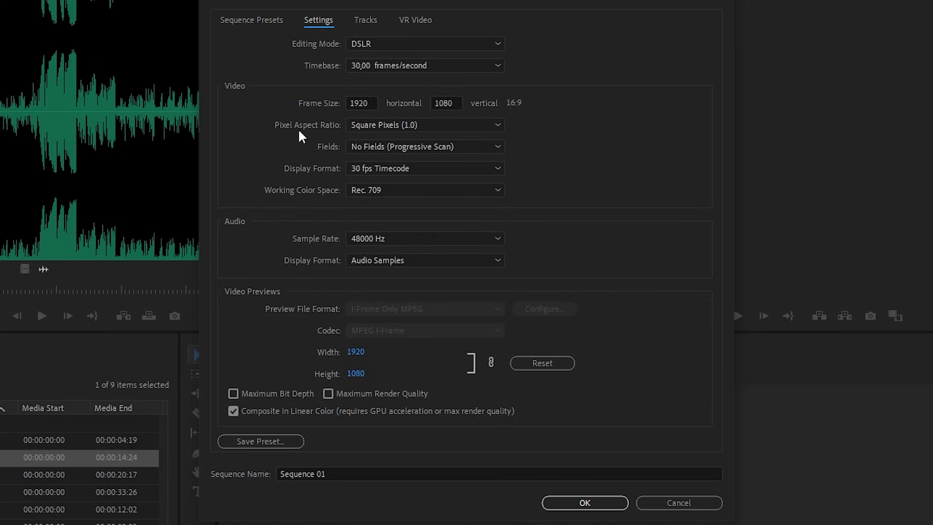
# Choose Square Pixels (1.0) as the sequence's pixel aspect ratio and No Fields (Progressive Scan) for its fields
pyautogui.click(363, 124)
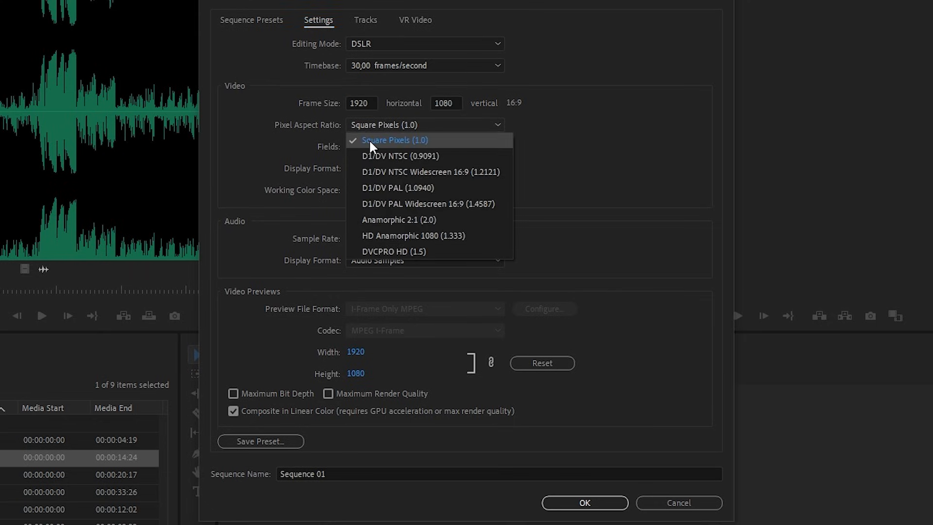
pyautogui.click(369, 139)
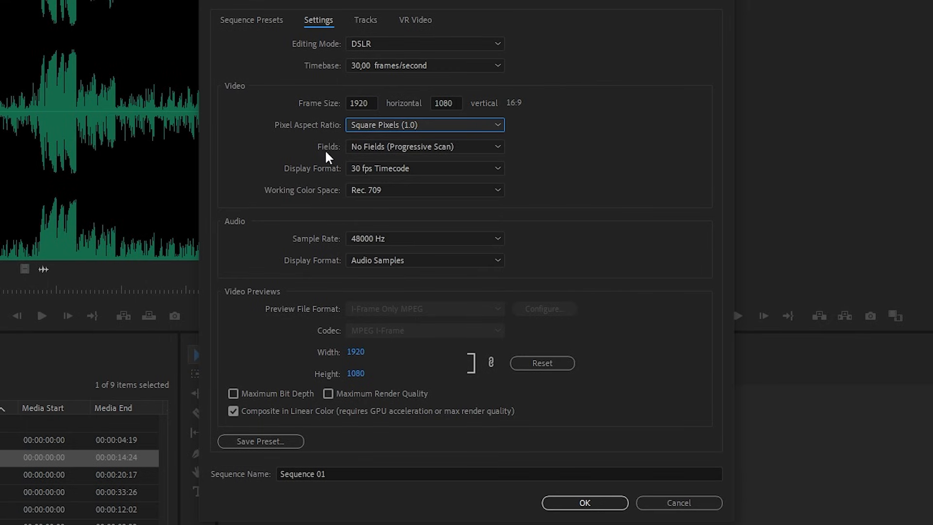
pyautogui.click(379, 145)
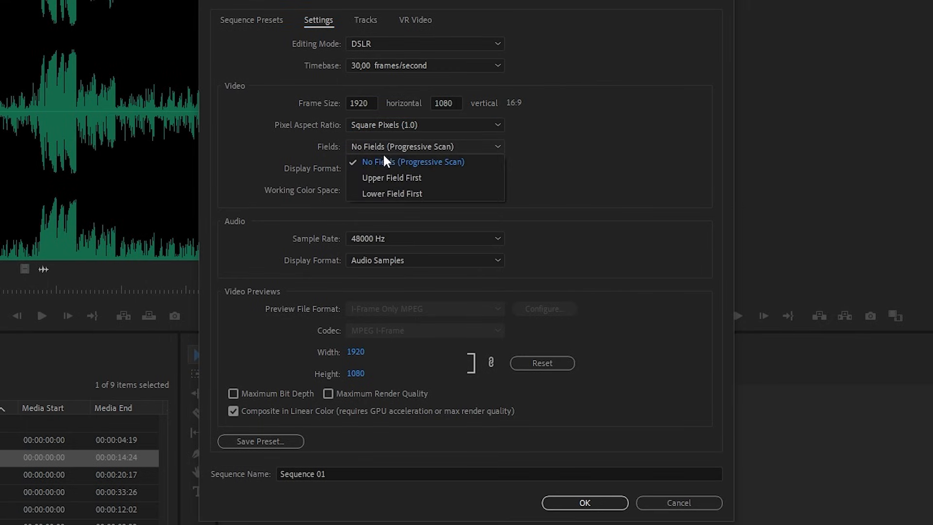
pyautogui.click(410, 162)
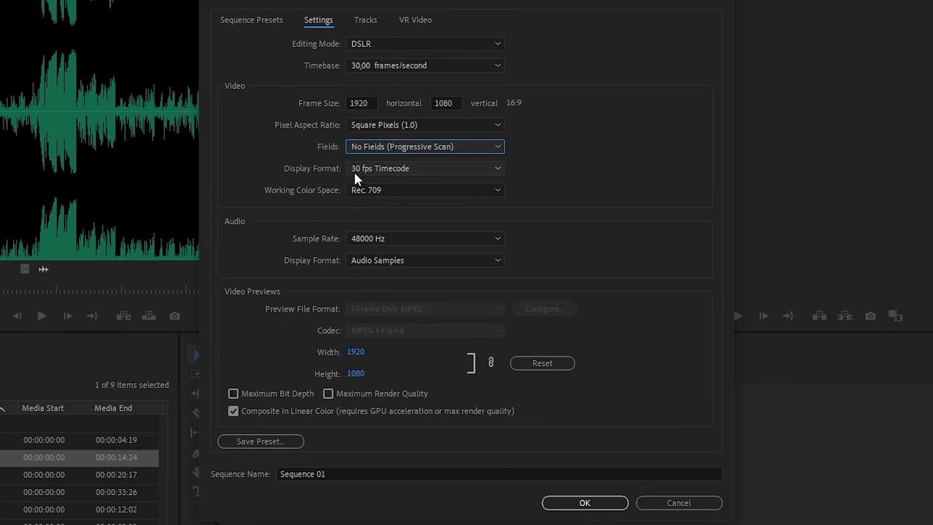
# Check the working color space and enable Maximum Render Quality for the sequence, accepting the memory recommendation
pyautogui.click(491, 189)
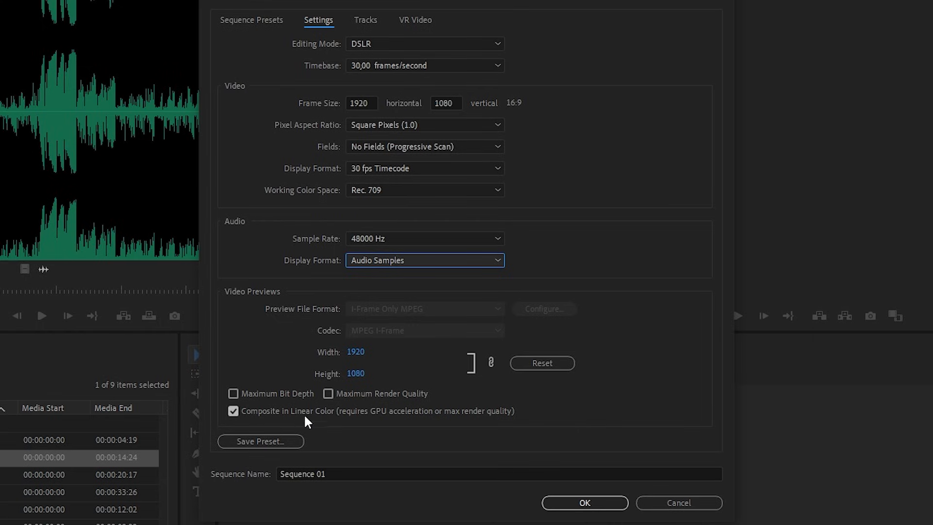
pyautogui.click(328, 394)
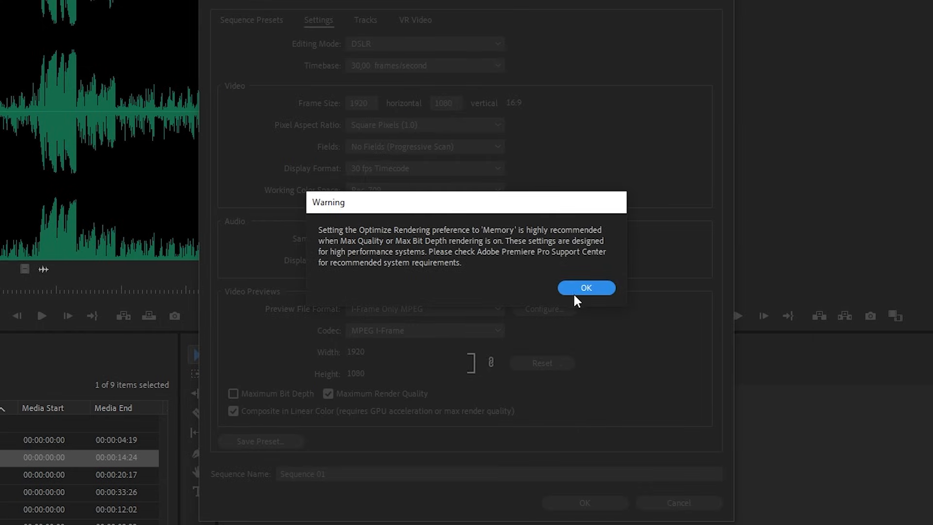
pyautogui.click(586, 289)
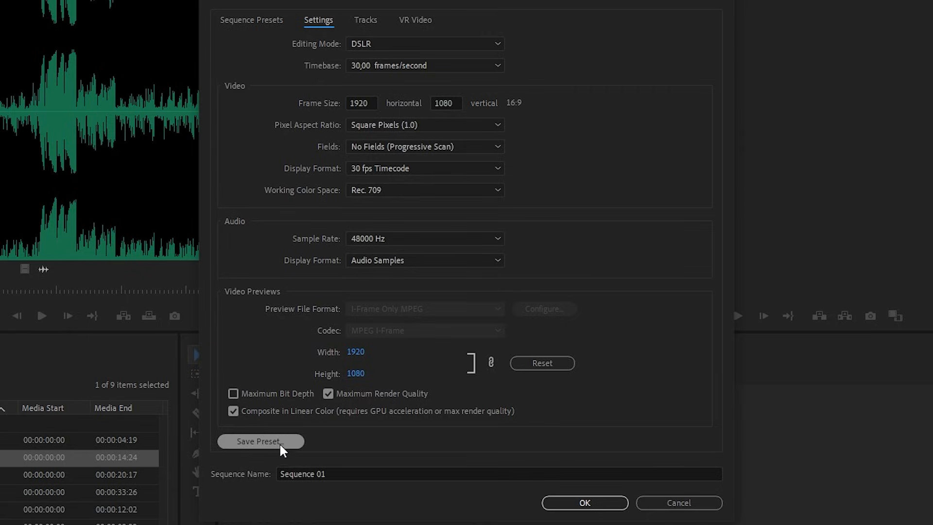
# Save the sequence settings as a preset named LEVELUP 1080P 30FPS with the description SETTINGAN 1080P 30FPS
pyautogui.click(243, 440)
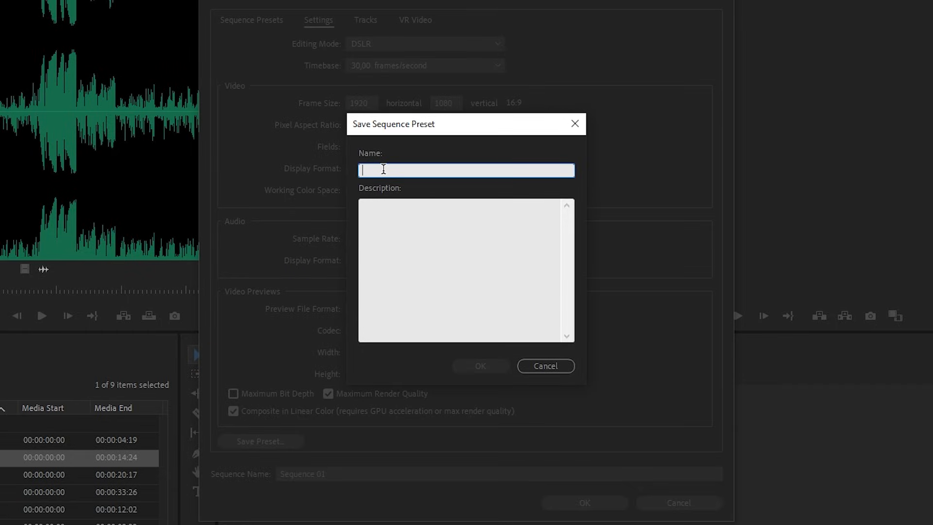
pyautogui.write('LEVELUP 1080')
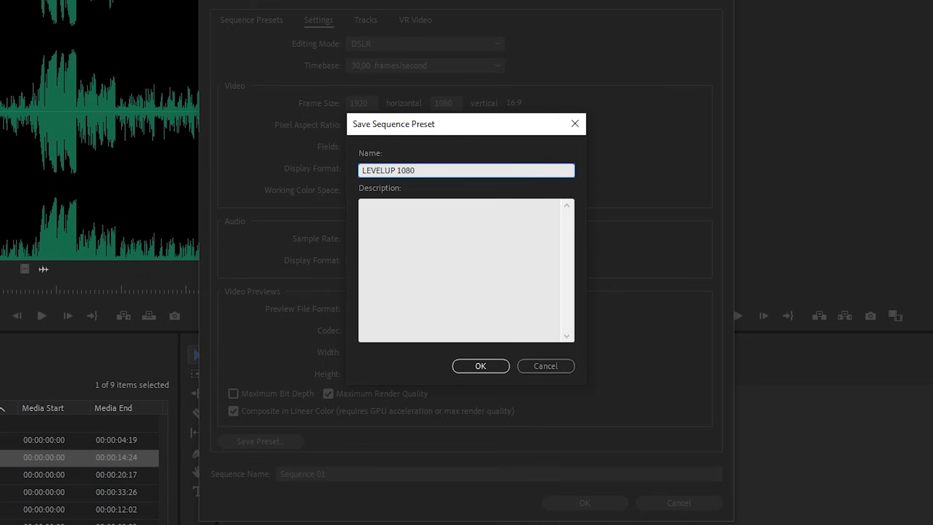
pyautogui.write('P 30FPS')
pyautogui.click(395, 227)
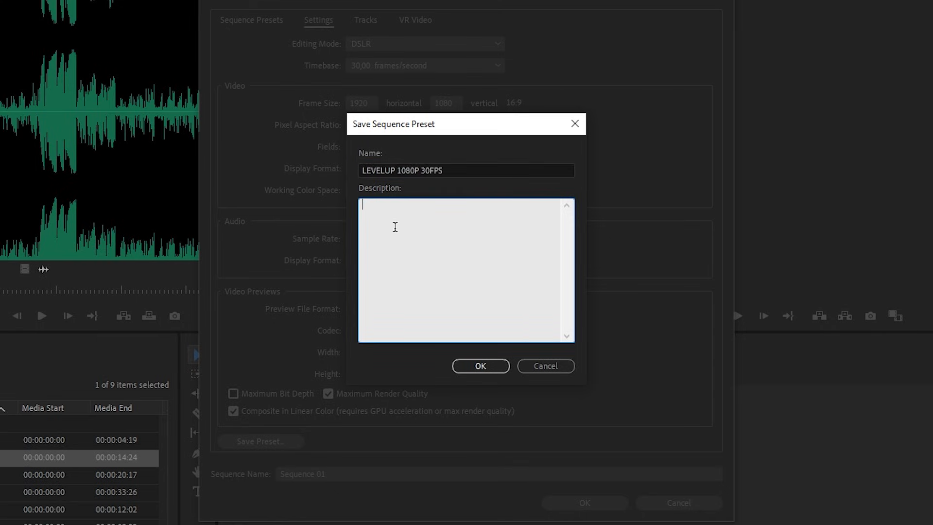
pyautogui.write('SETTINGAN 1080P 30FPS')
pyautogui.click(480, 366)
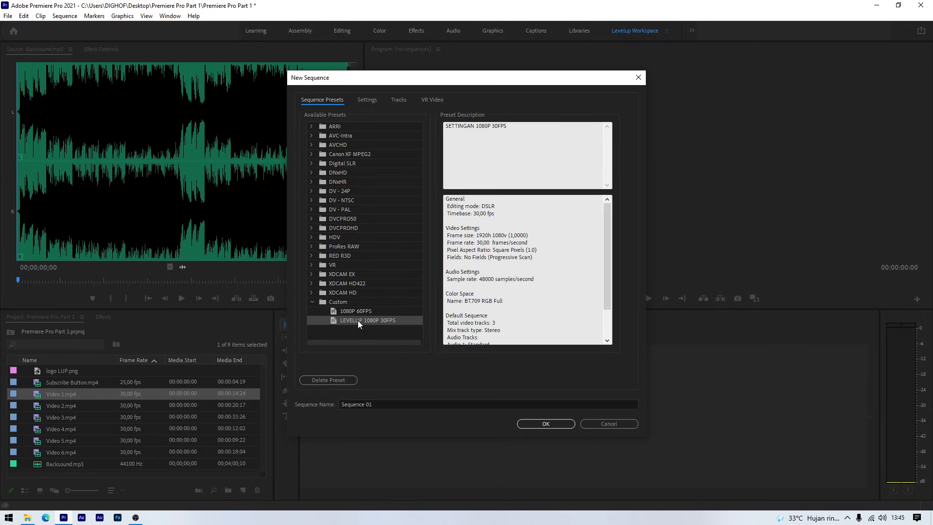
# Create a sequence from the settings, delete it, and create a new one from the custom preset LEVELUP 1080P 30FPS
pyautogui.click(535, 423)
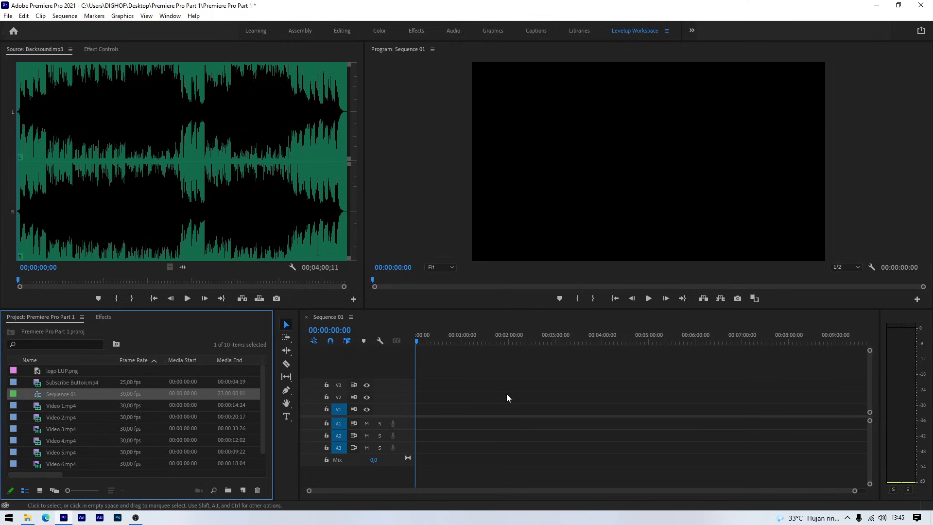
pyautogui.press('Delete')
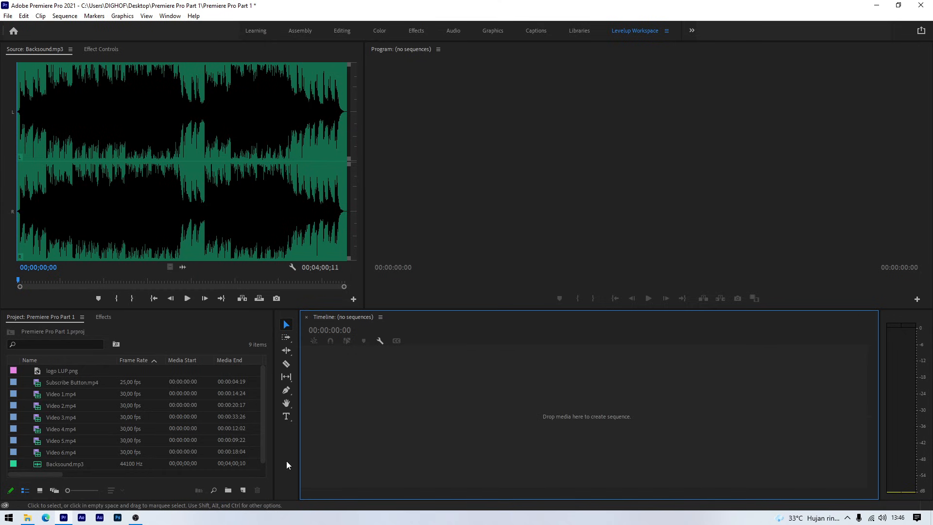
pyautogui.click(244, 489)
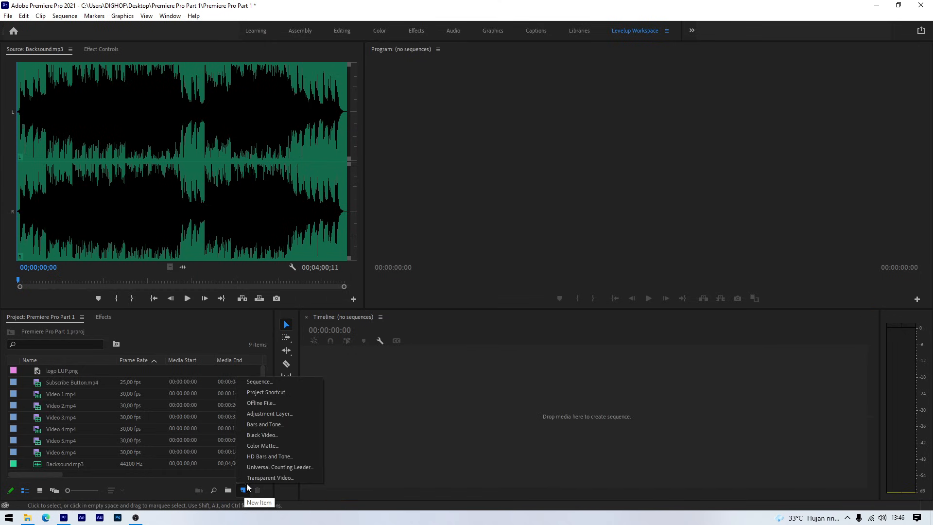
pyautogui.click(254, 382)
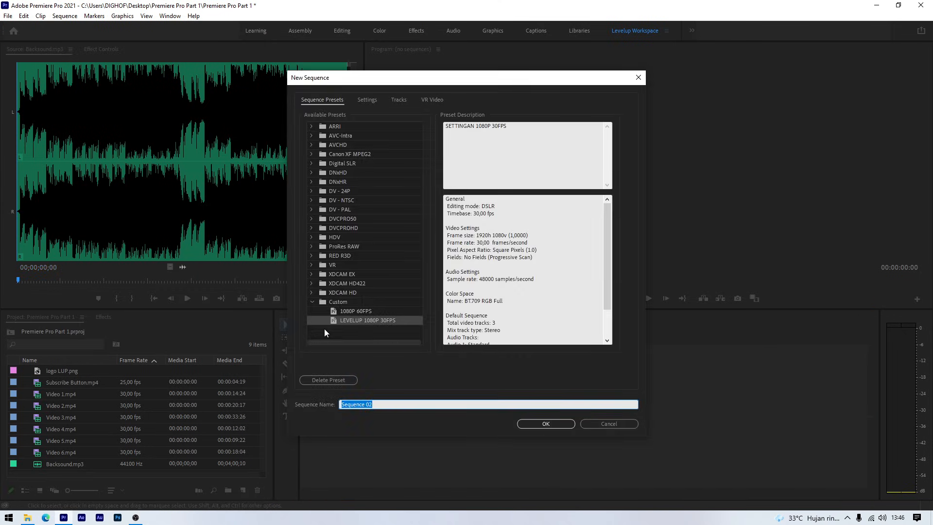
pyautogui.click(351, 321)
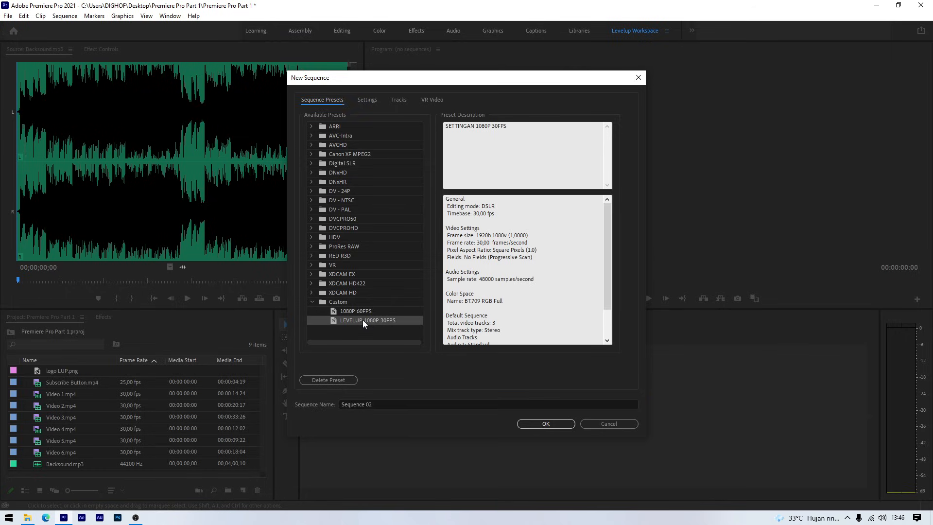
pyautogui.doubleClick(363, 320)
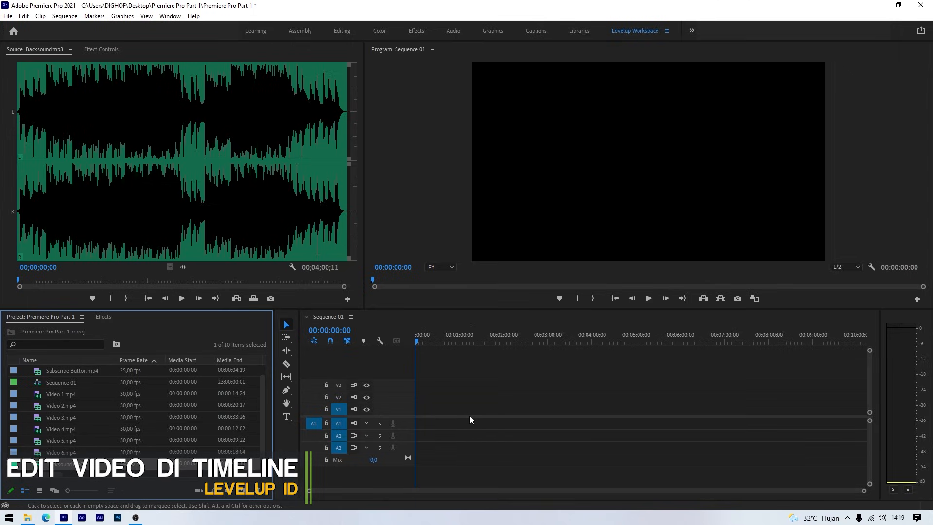
# Place Video 1.mp4 at the start of track V1 and move the playhead to 00:00:06:18
pyautogui.click(53, 395)
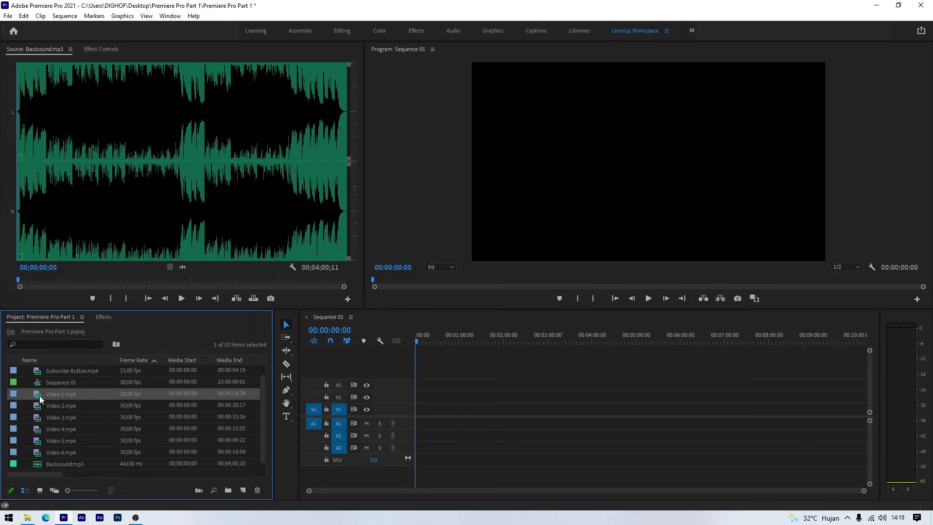
pyautogui.moveTo(38, 395); pyautogui.dragTo(421, 411)
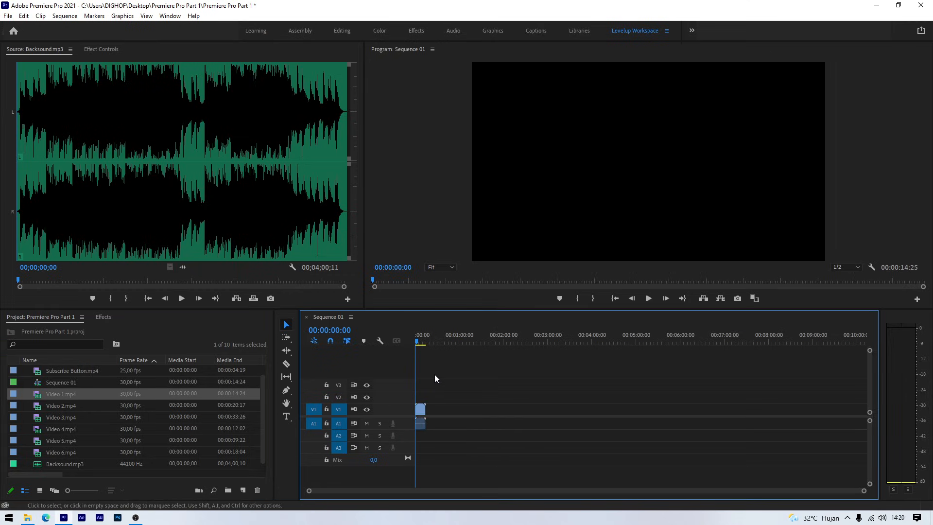
pyautogui.click(418, 344)
pyautogui.moveTo(418, 345); pyautogui.dragTo(420, 345)
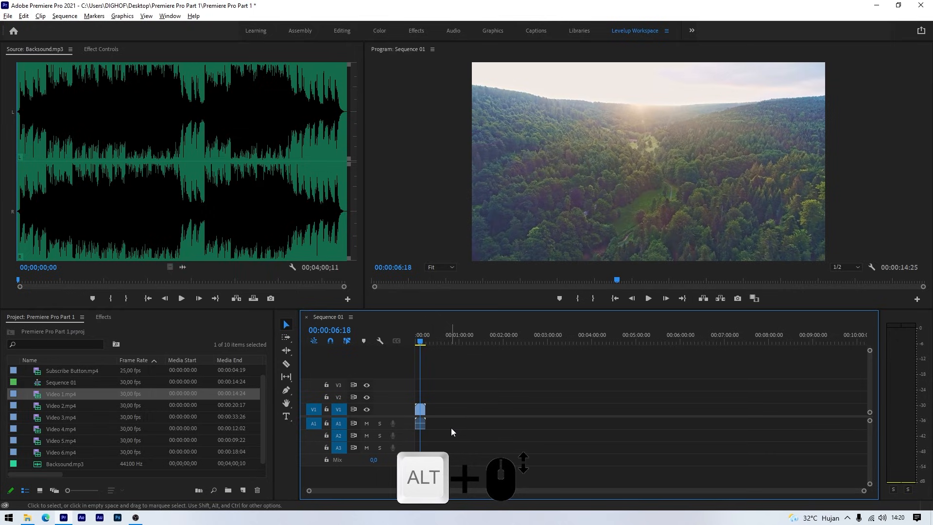
# Preview Video 1 in the sequence by playing, pausing and resuming it, and stop at 00:00:11:23
pyautogui.scroll(5, 451, 427)
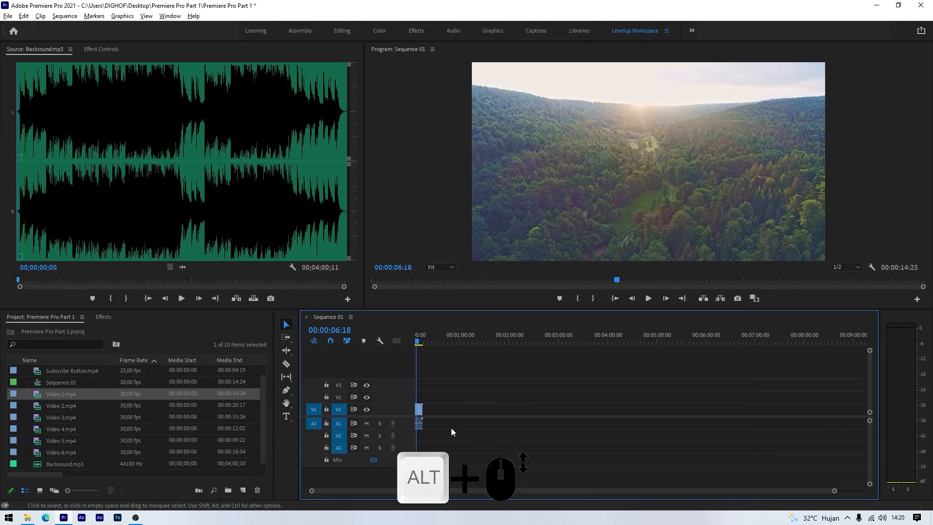
pyautogui.scroll(1, 451, 427)
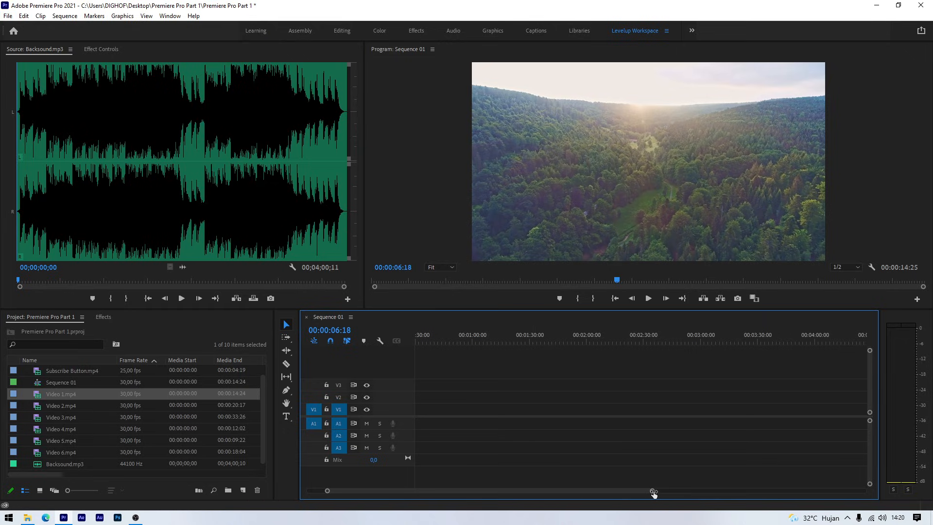
pyautogui.moveTo(652, 491); pyautogui.dragTo(501, 488)
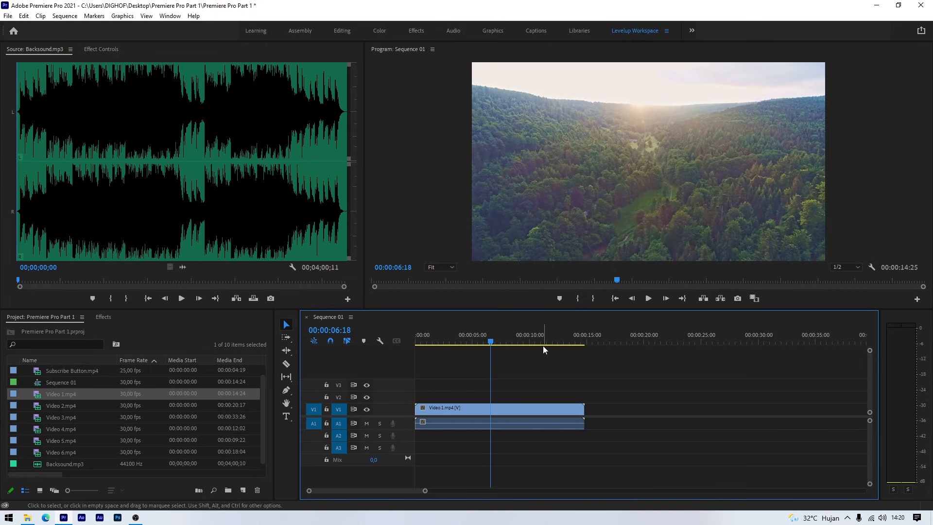
pyautogui.click(648, 299)
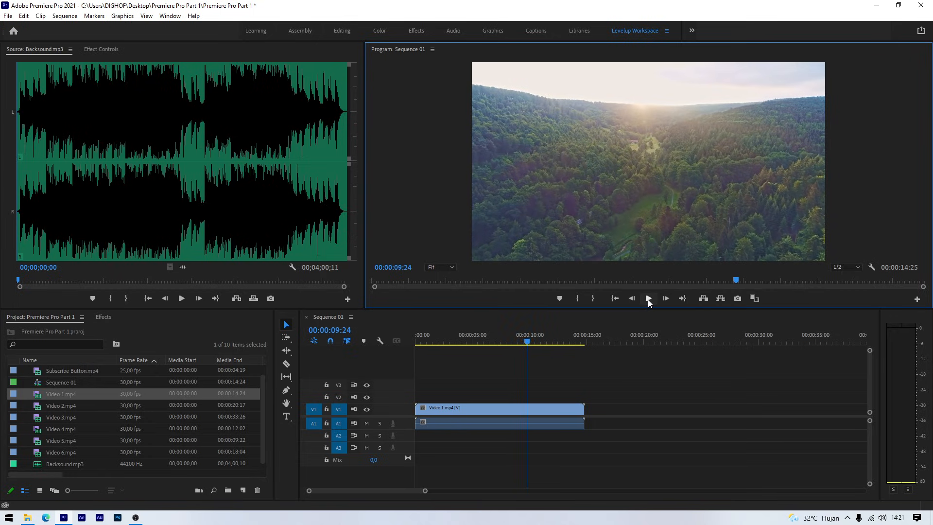
pyautogui.click(648, 298)
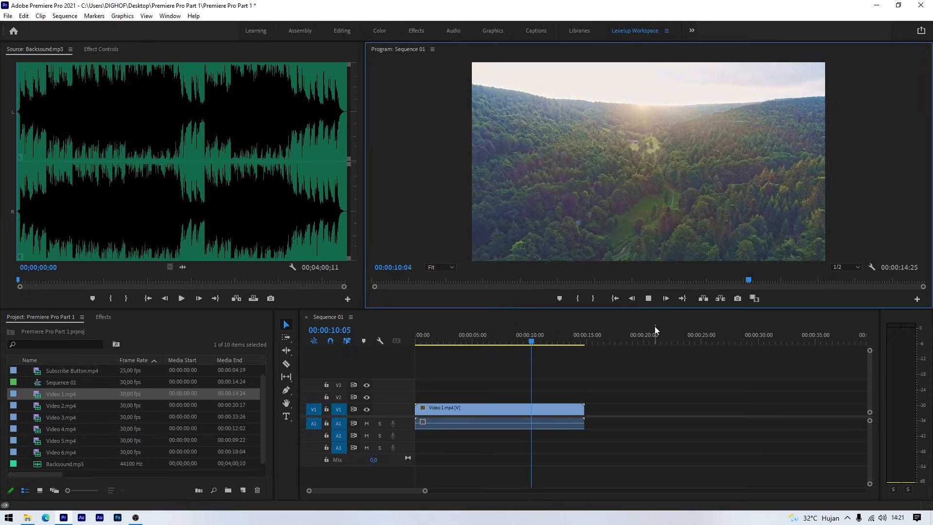
pyautogui.press('space')
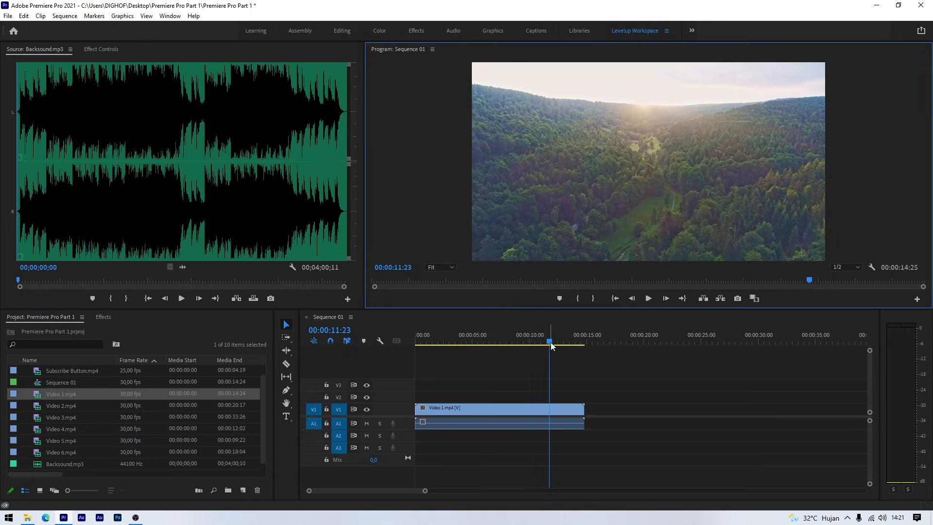
# Open Video 2.mp4 in the Source monitor and mark its In point at 00:00:02:05 and Out point at 00:00:13:14
pyautogui.click(51, 410)
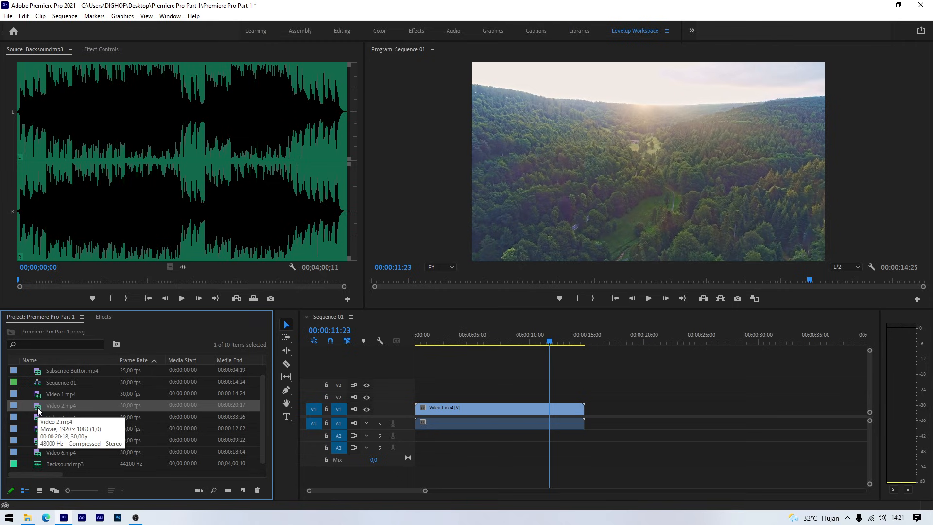
pyautogui.doubleClick(38, 410)
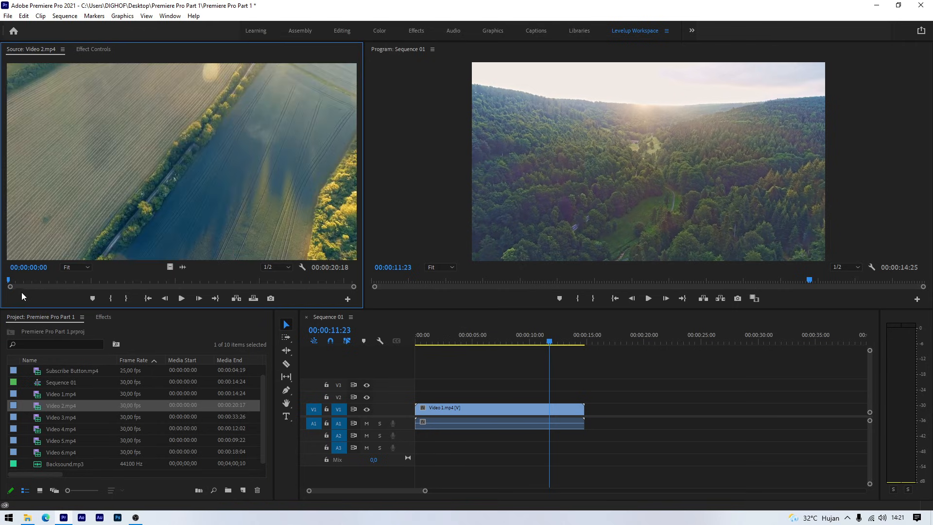
pyautogui.click(14, 281)
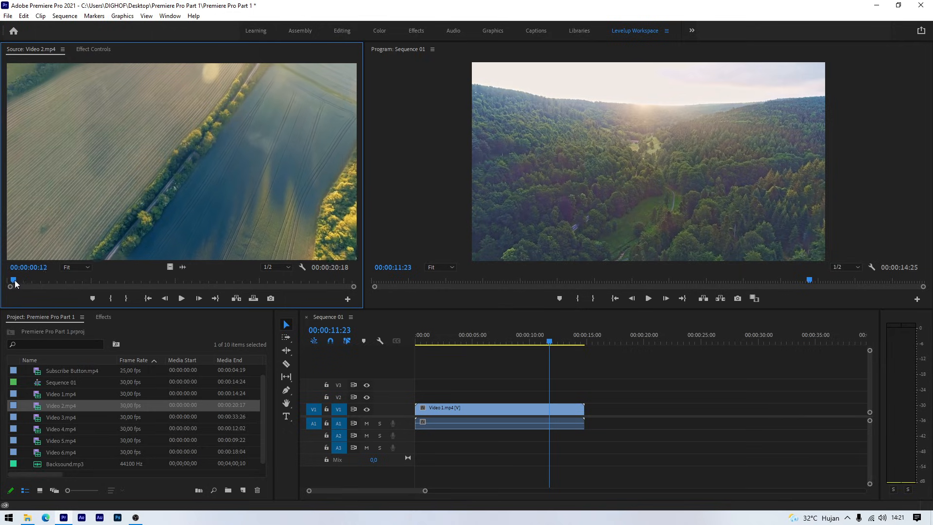
pyautogui.moveTo(15, 280); pyautogui.dragTo(45, 282)
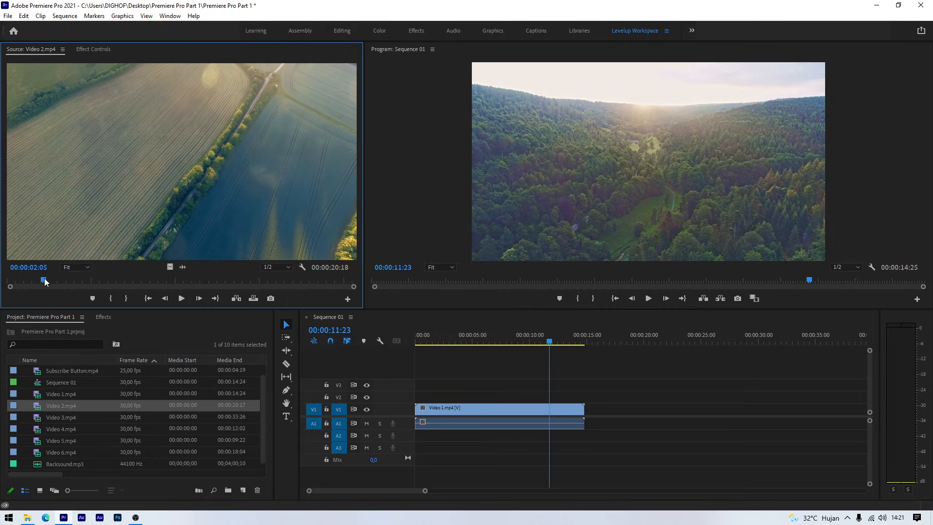
pyautogui.click(111, 298)
pyautogui.moveTo(44, 282); pyautogui.dragTo(236, 280)
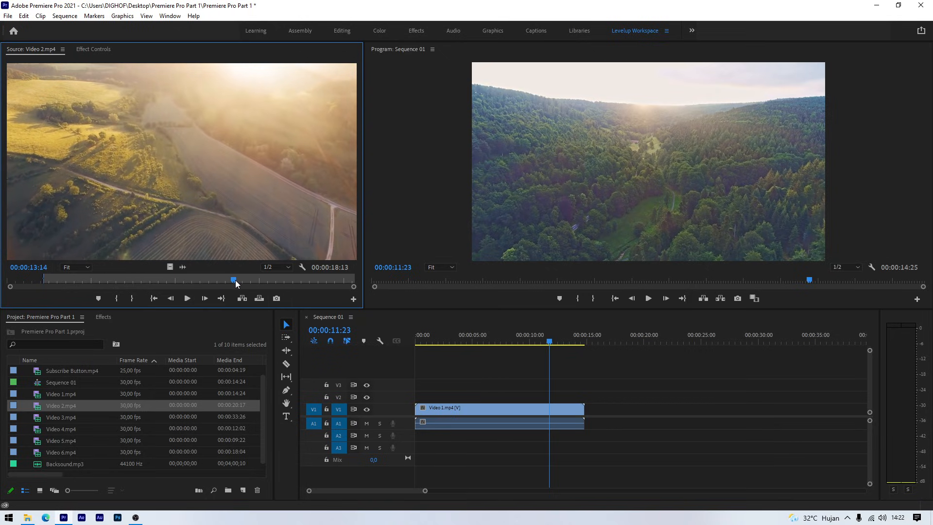
pyautogui.click(133, 298)
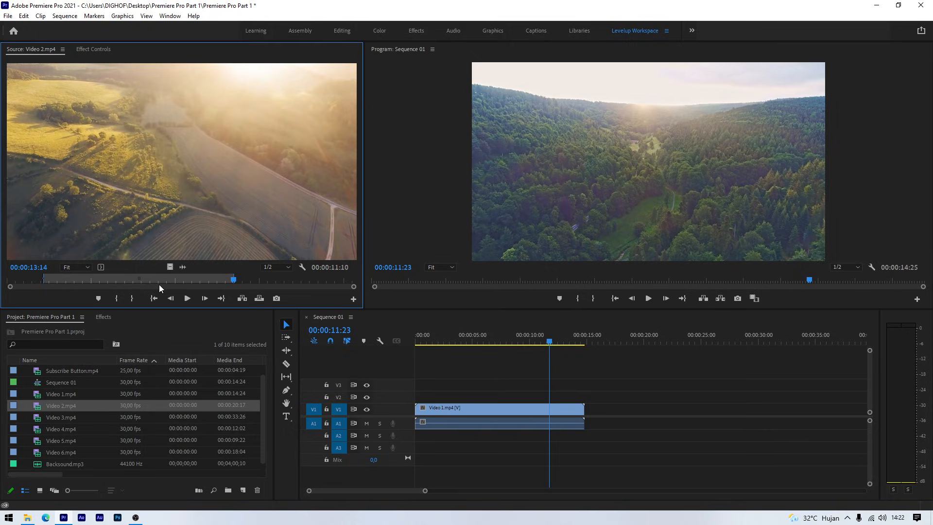
# Place the marked part of Video 2 on V1 a short gap after Video 1 and play across the gap
pyautogui.moveTo(165, 177); pyautogui.dragTo(598, 408)
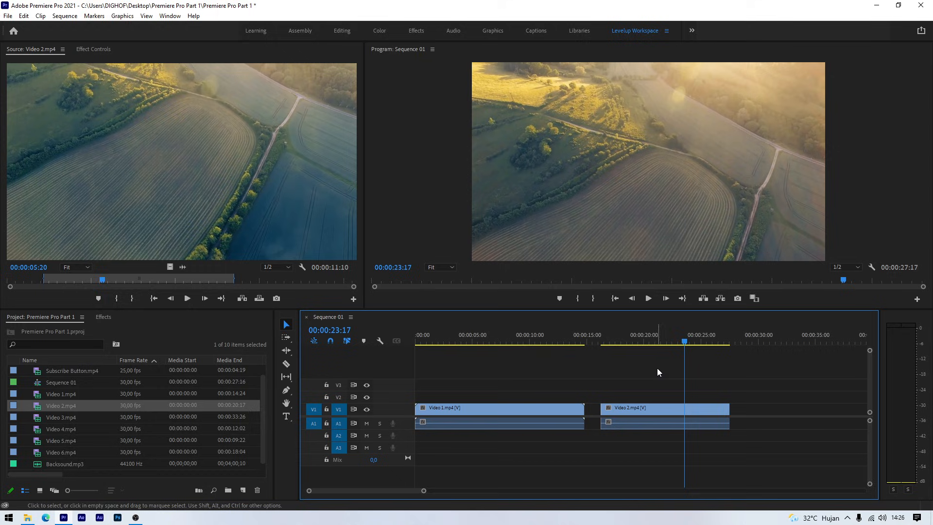
pyautogui.click(563, 409)
pyautogui.click(594, 409)
pyautogui.click(576, 342)
pyautogui.press('space')
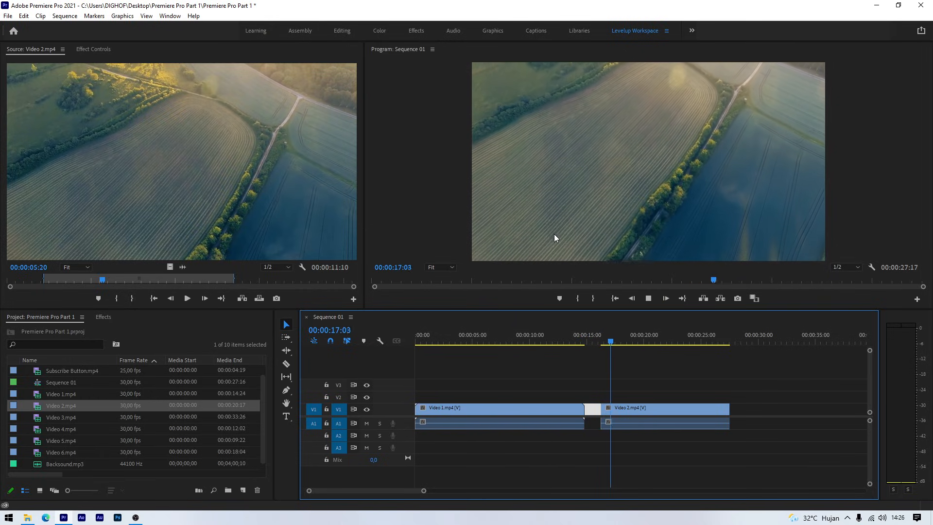
pyautogui.click(667, 393)
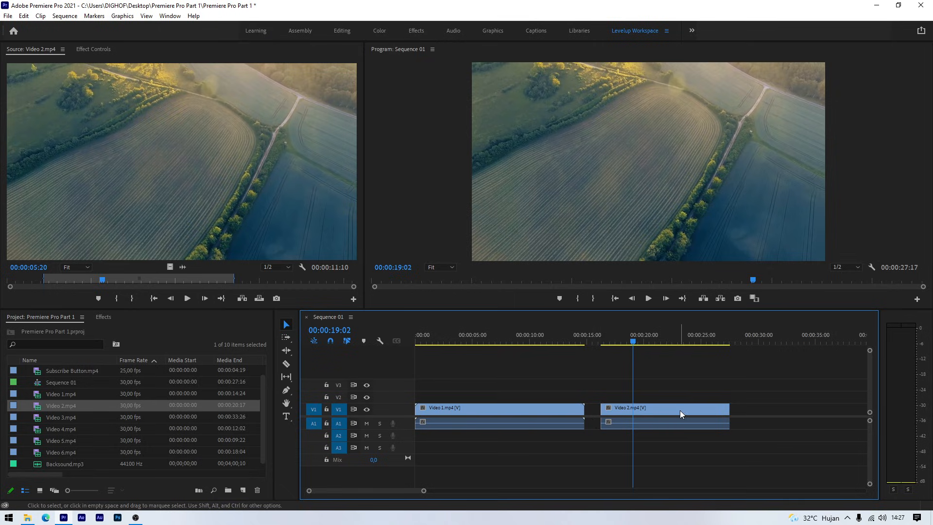
# Try closing the gap by moving Video 2 against the end of Video 1, play the cut, and undo the move
pyautogui.moveTo(697, 410); pyautogui.dragTo(679, 414)
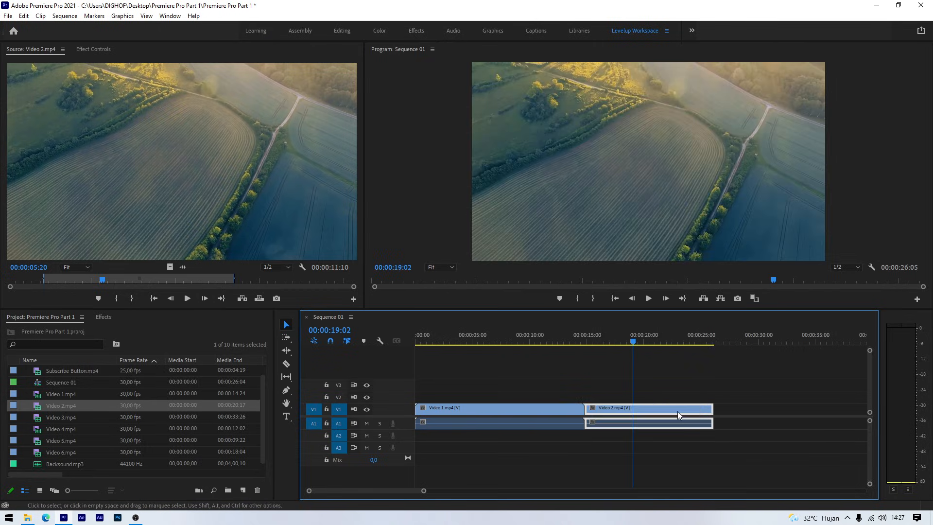
pyautogui.click(575, 342)
pyautogui.press('space')
pyautogui.hotkey('ctrl', 'z')
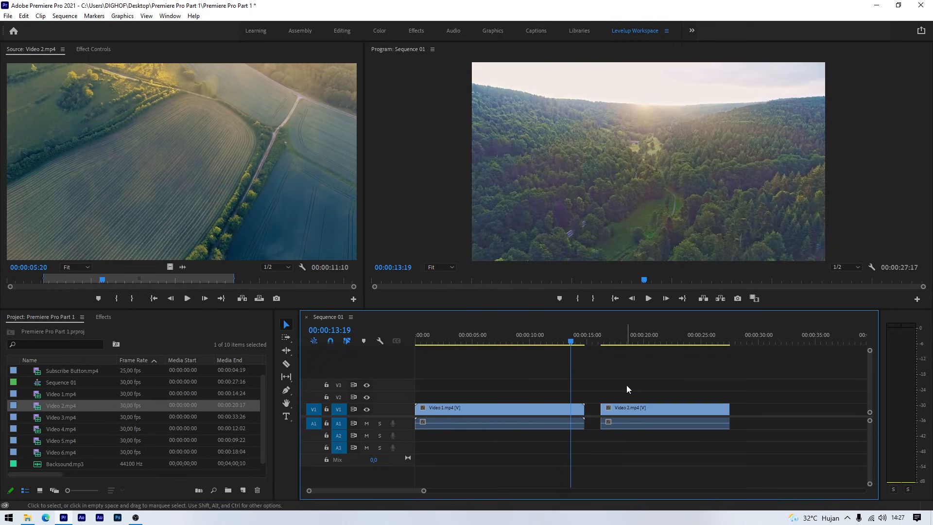
# Ripple Delete the gap between Video 1 and Video 2 on V1 and play back across the cut
pyautogui.rightClick(591, 409)
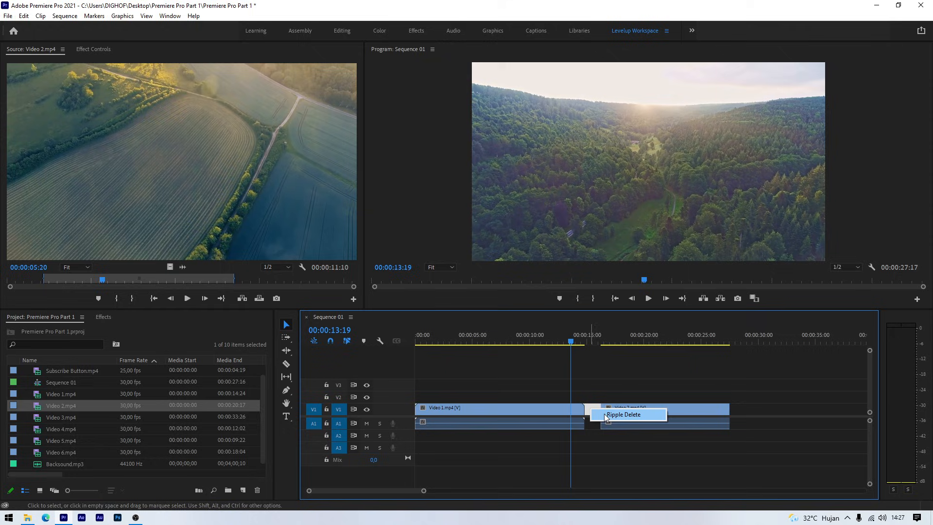
pyautogui.click(623, 414)
pyautogui.press('Down')
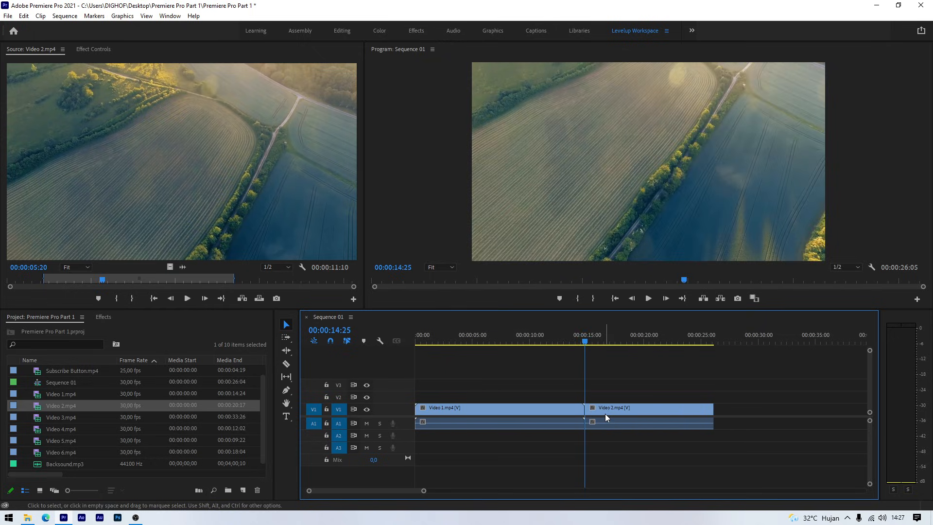
pyautogui.moveTo(585, 340); pyautogui.dragTo(576, 343)
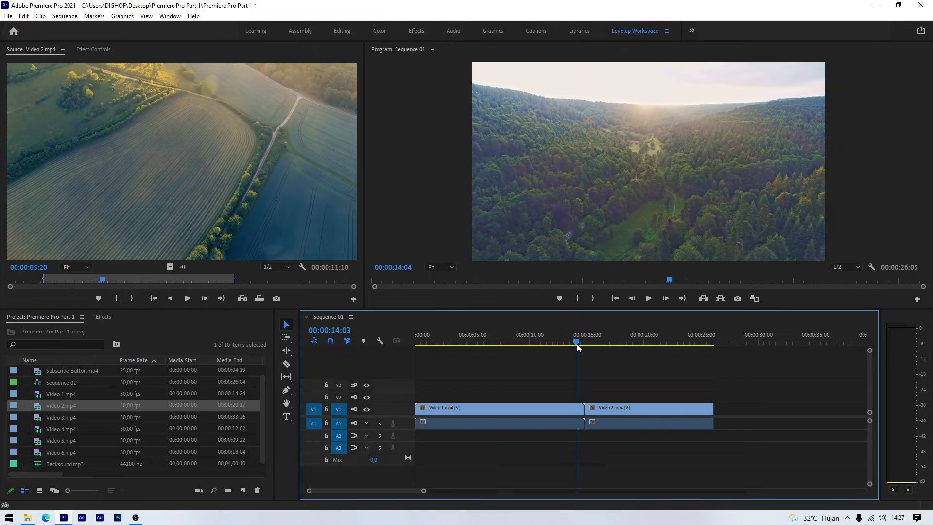
pyautogui.press('space')
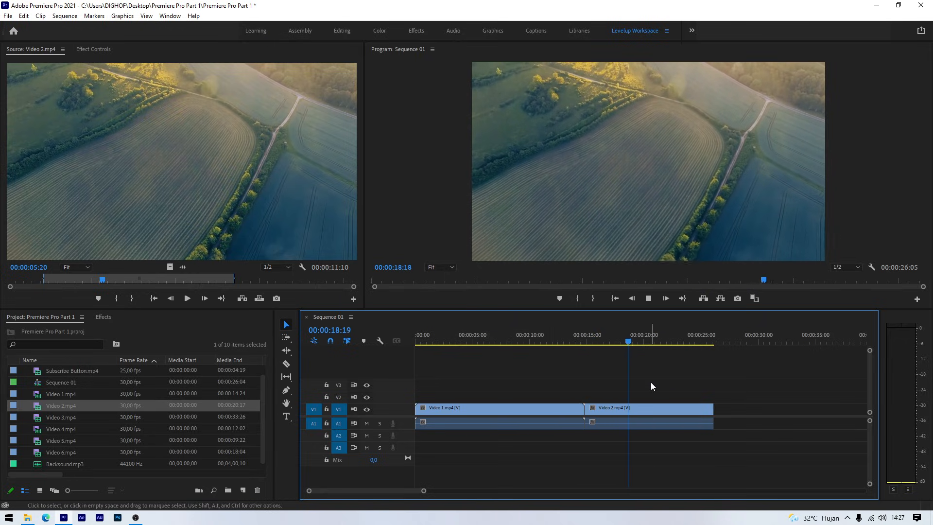
pyautogui.press('space')
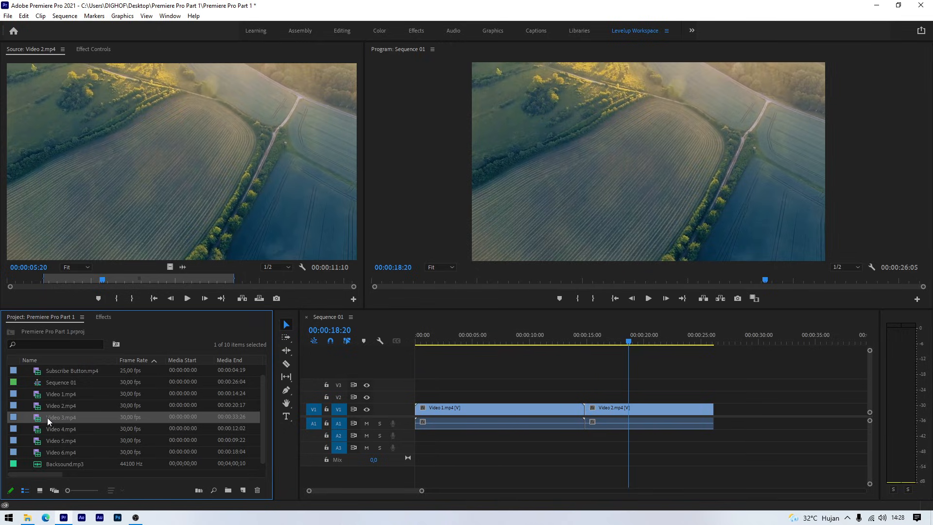
# Place Video 3.mp4 on V1 directly after Video 2 and scrub through it to 00:00:40:02
pyautogui.moveTo(47, 418); pyautogui.dragTo(724, 423)
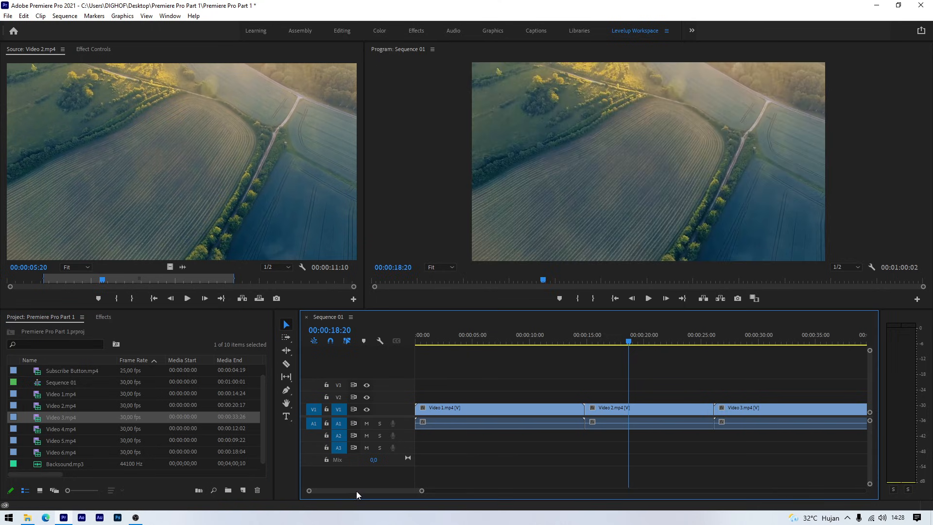
pyautogui.moveTo(354, 490); pyautogui.dragTo(370, 489)
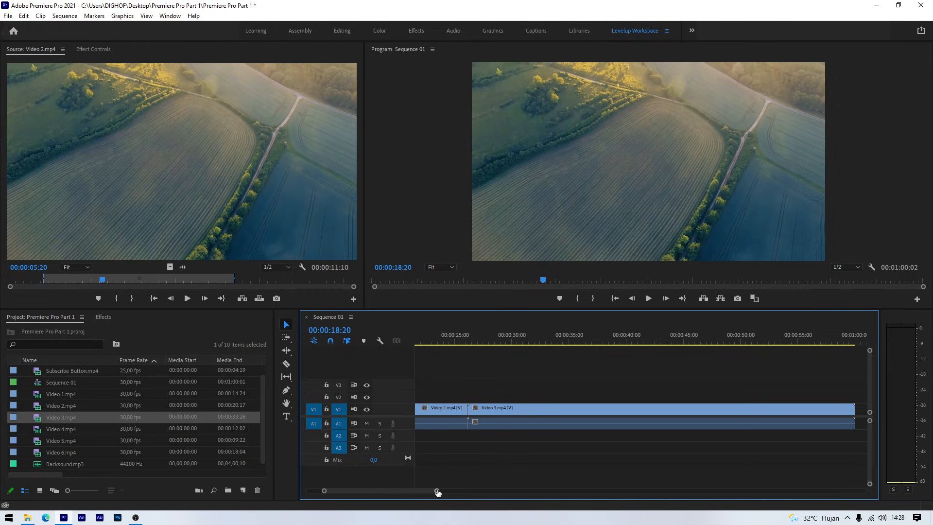
pyautogui.moveTo(437, 492); pyautogui.dragTo(471, 489)
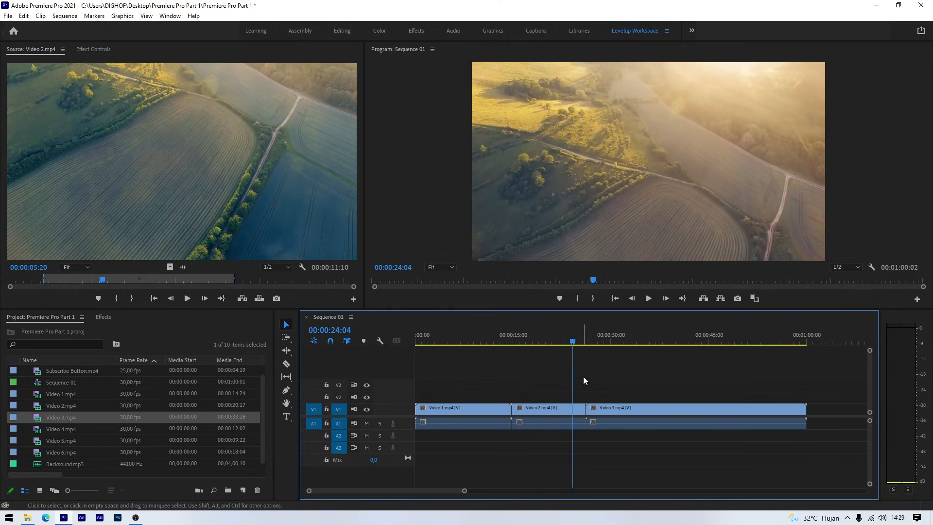
pyautogui.moveTo(589, 344); pyautogui.dragTo(677, 367)
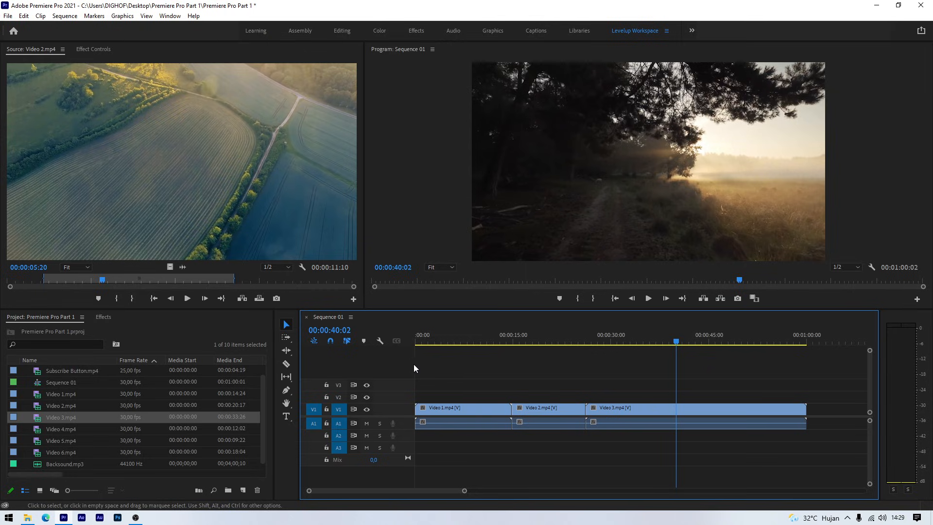
# Split Video 3 at 00:00:31:11 with the Razor tool and delete the part before the cut
pyautogui.click(286, 364)
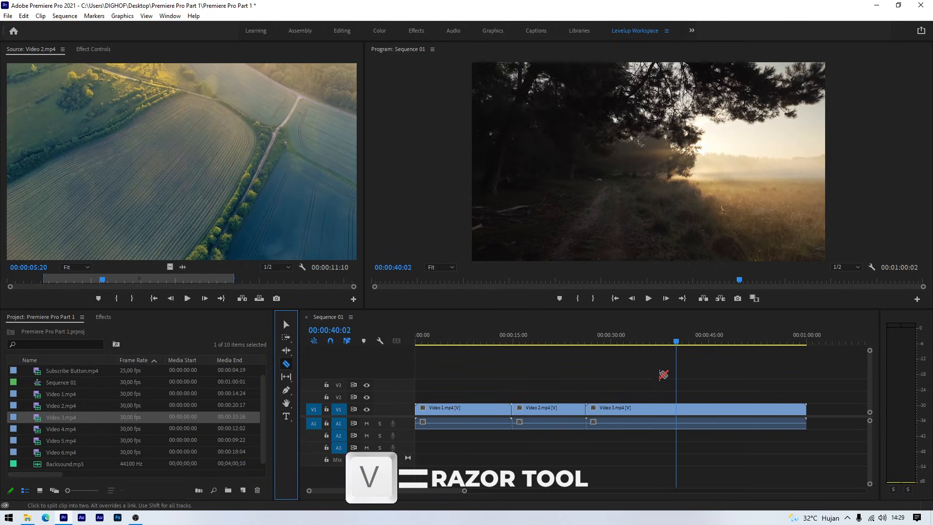
pyautogui.click(676, 344)
pyautogui.moveTo(677, 346); pyautogui.dragTo(620, 359)
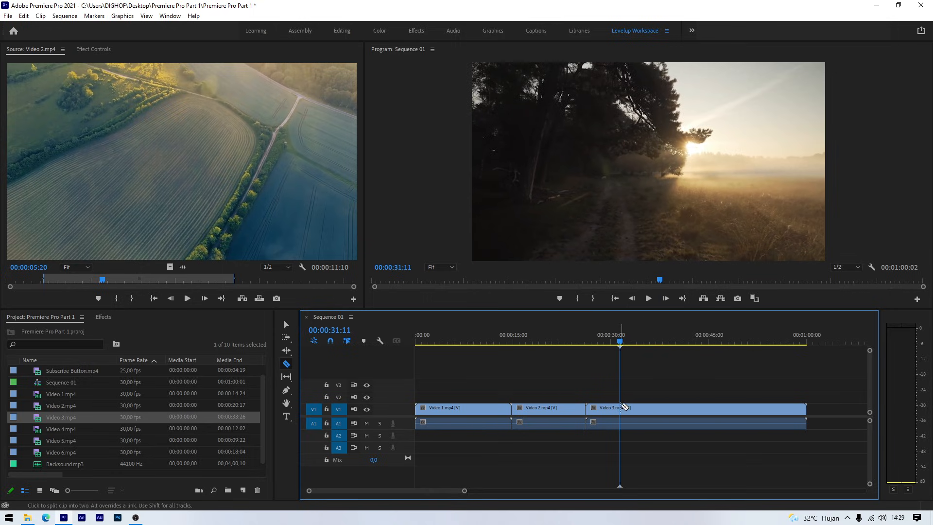
pyautogui.click(620, 409)
pyautogui.click(286, 325)
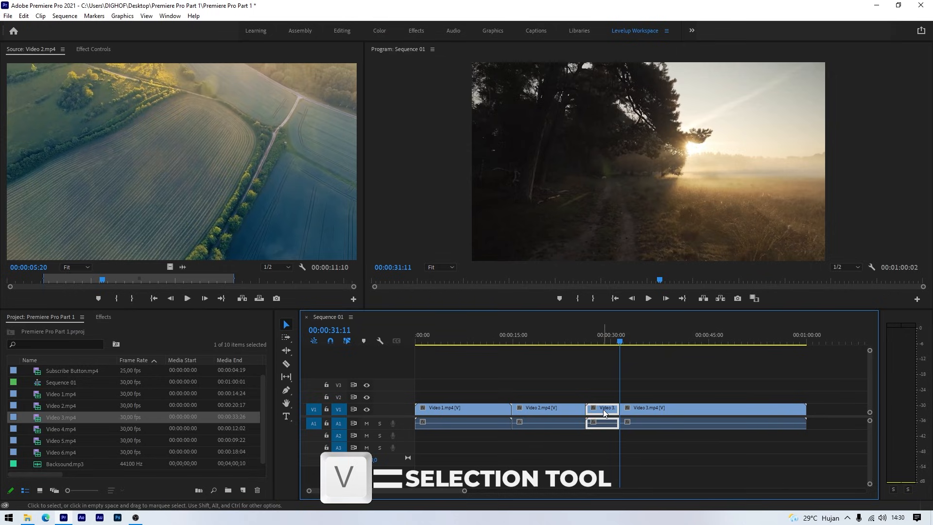
pyautogui.press('Delete')
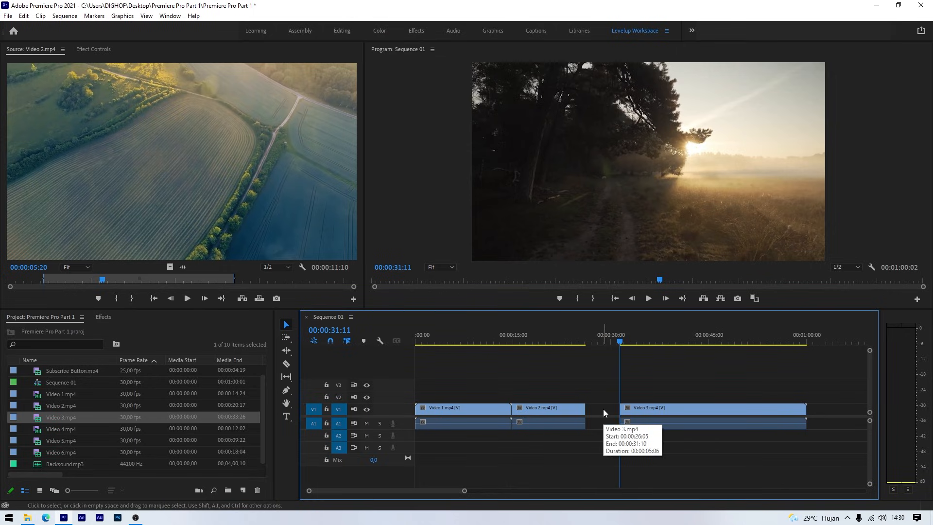
# Cut off the end of Video 3 after 00:00:52:11 and Ripple Delete the gap between Video 2 and Video 3 on V1
pyautogui.click(624, 343)
pyautogui.moveTo(625, 345); pyautogui.dragTo(758, 383)
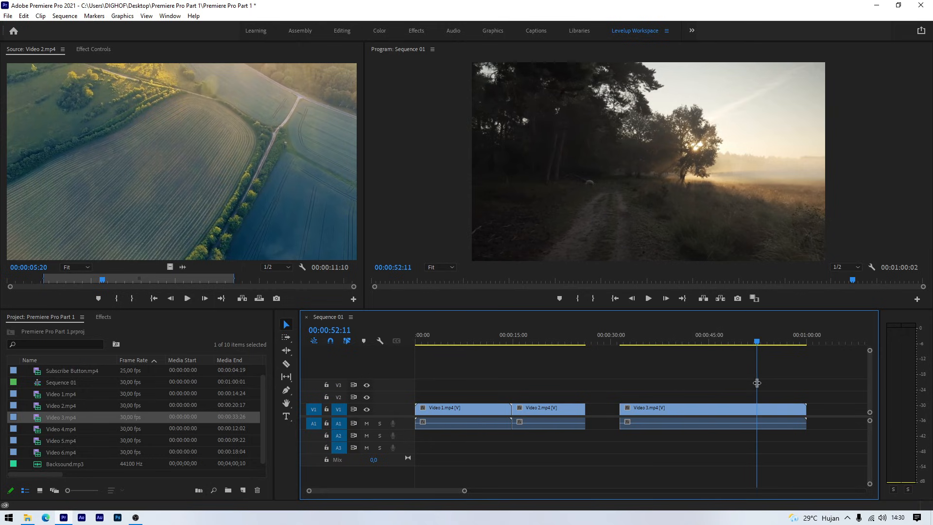
pyautogui.press('c')
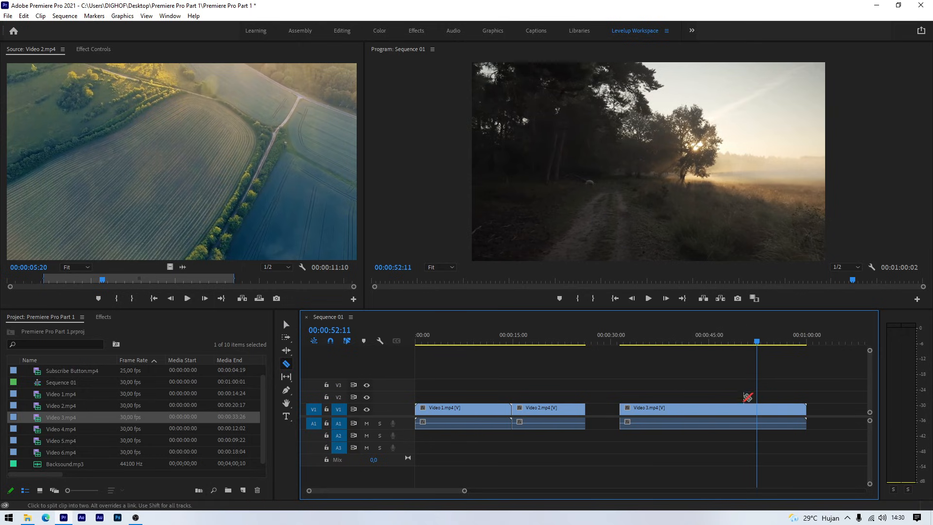
pyautogui.click(759, 412)
pyautogui.press('v')
pyautogui.click(773, 410)
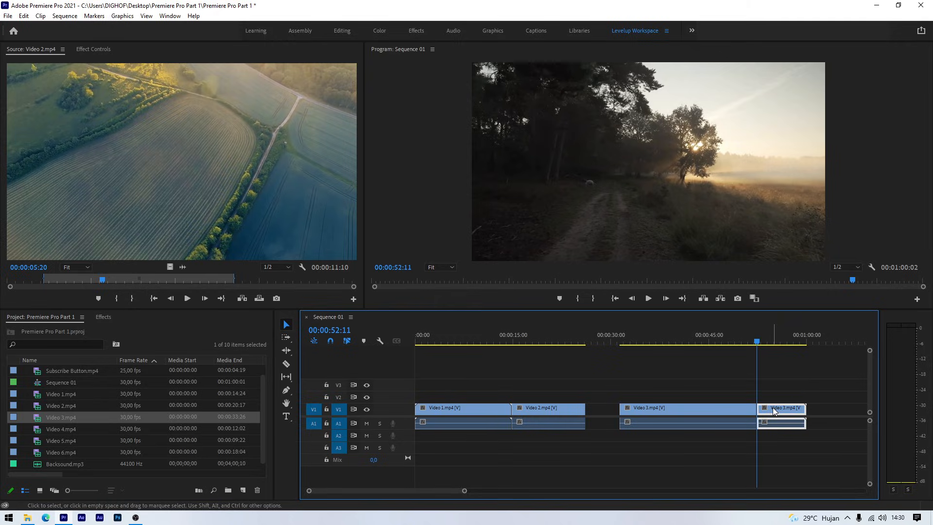
pyautogui.press('Delete')
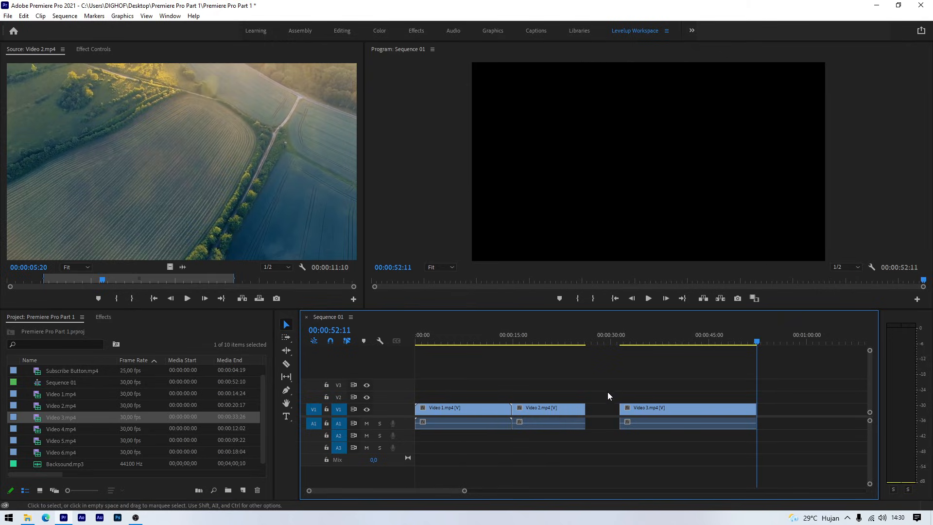
pyautogui.rightClick(602, 409)
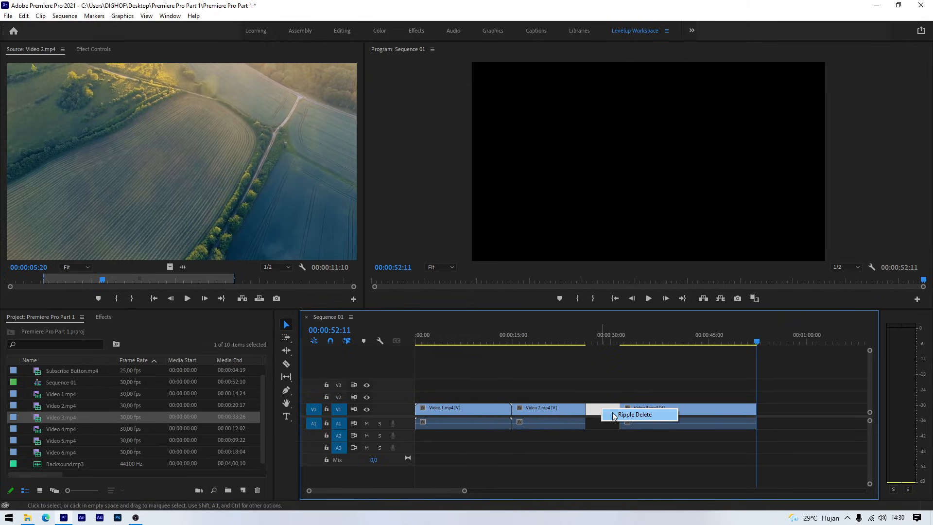
pyautogui.click(635, 414)
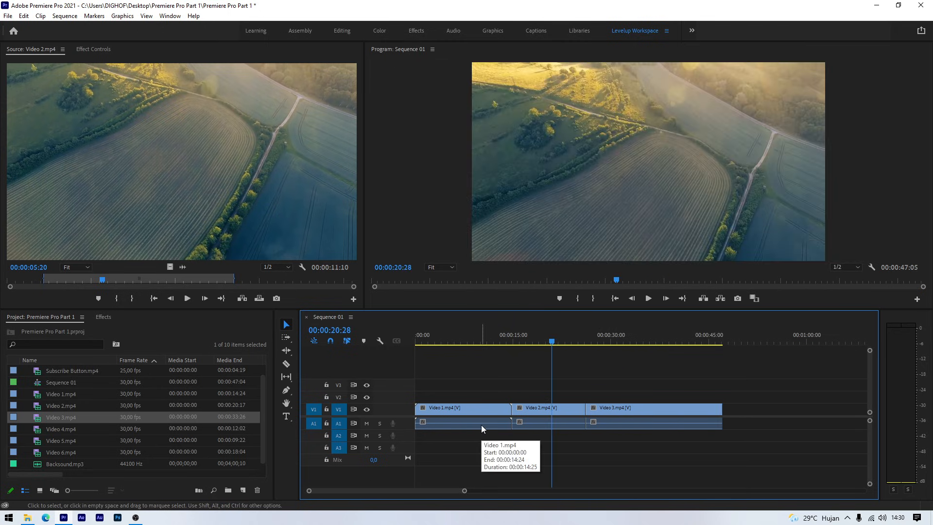
# Add Video 4.mp4, Video 5.mp4 and Video 6.mp4 together on V1 directly after Video 3 and scrub across the cut
pyautogui.click(101, 430)
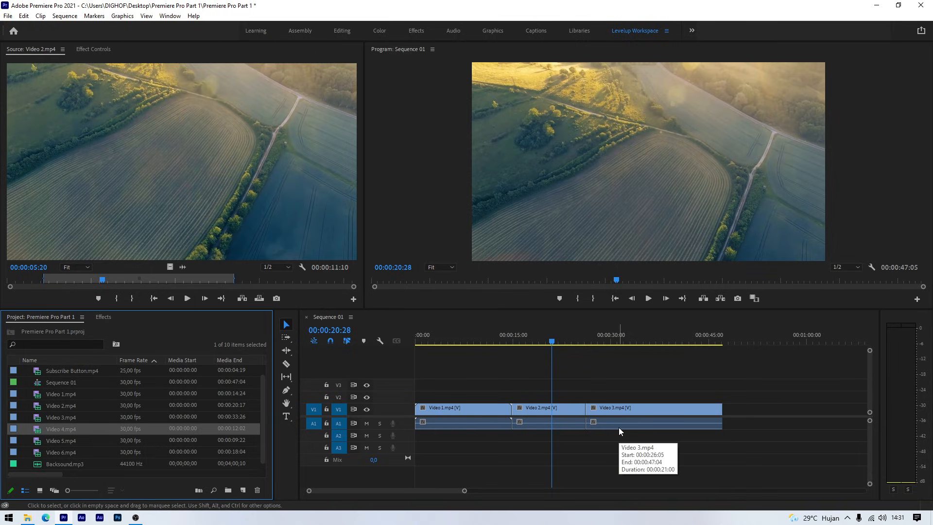
pyautogui.moveTo(464, 493); pyautogui.dragTo(520, 491)
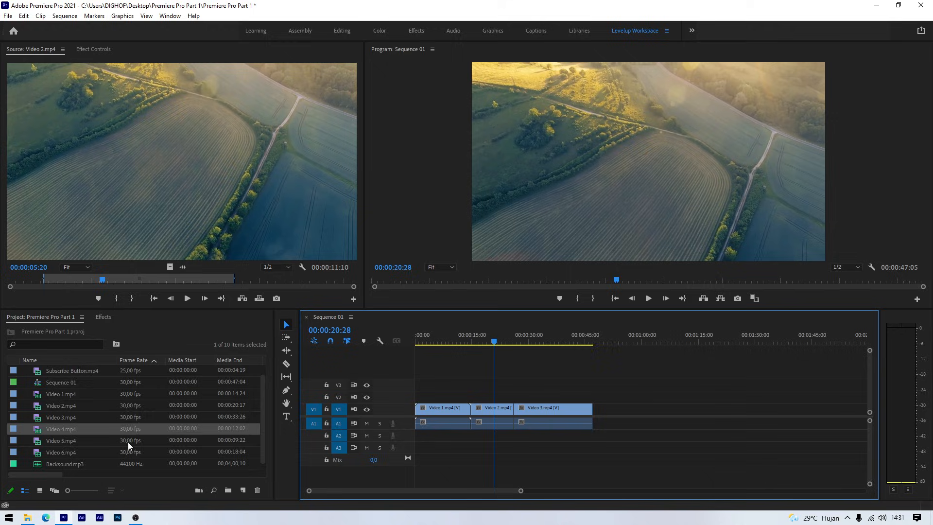
pyautogui.click(63, 430)
pyautogui.click(65, 451)
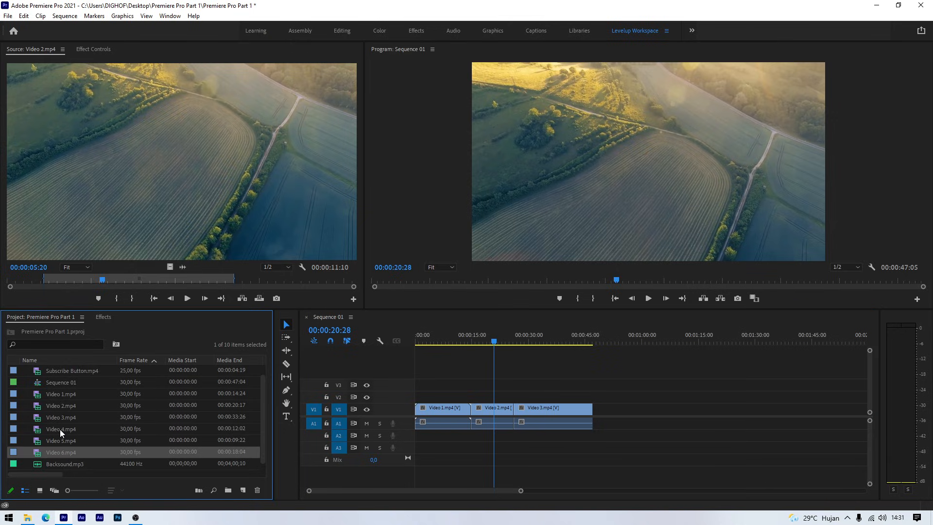
pyautogui.click(60, 429)
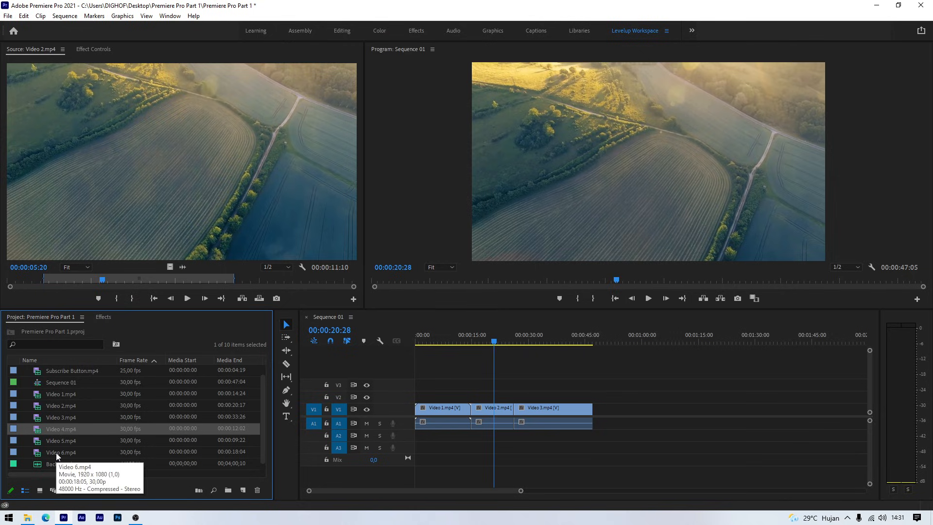
pyautogui.keyDown('shift'); pyautogui.click(56, 452); pyautogui.keyUp('shift')
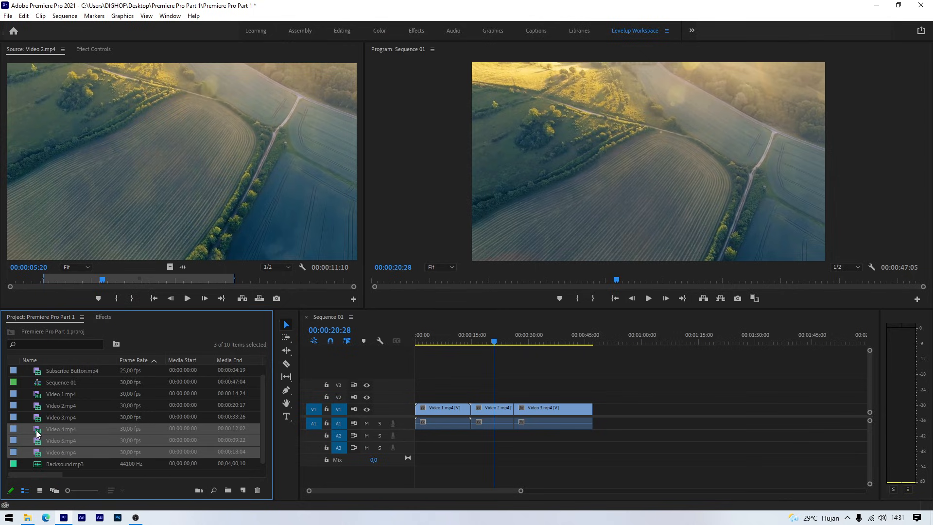
pyautogui.moveTo(38, 434); pyautogui.dragTo(669, 429)
pyautogui.click(591, 342)
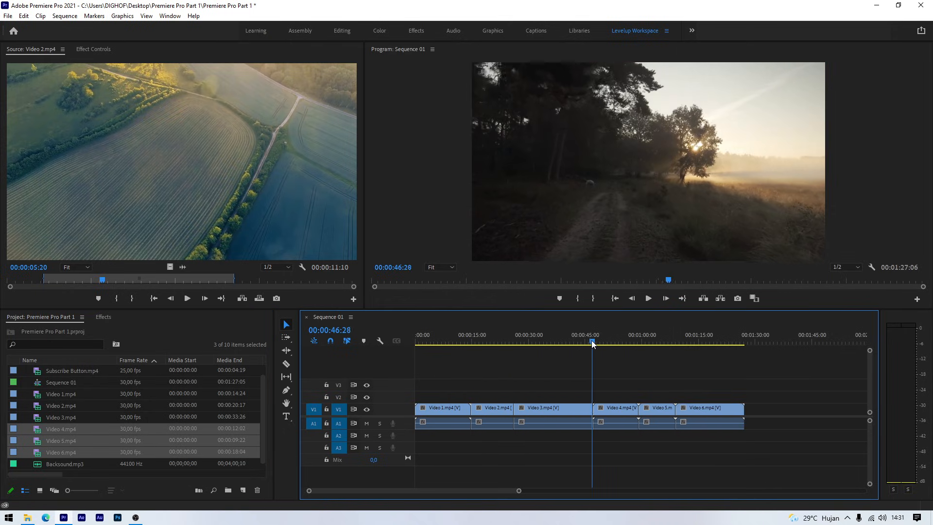
pyautogui.moveTo(592, 342); pyautogui.dragTo(602, 342)
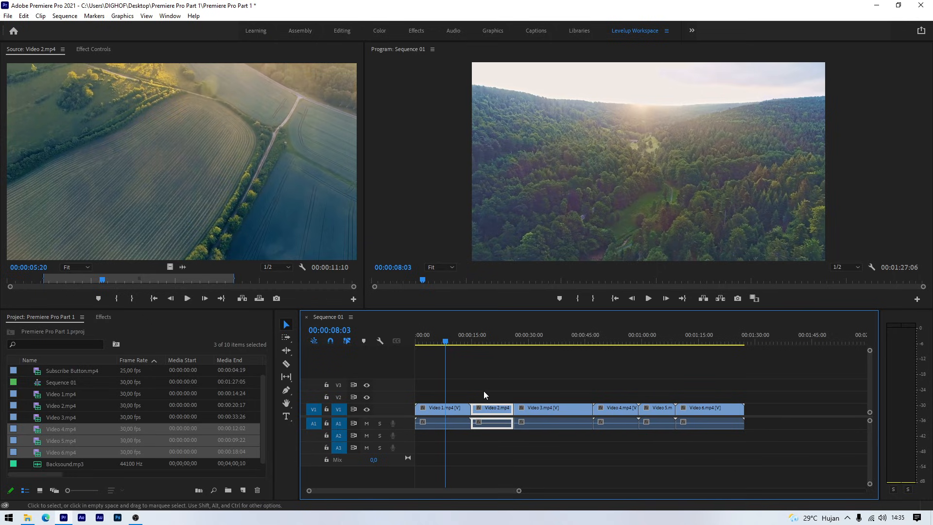
# Preview Video 2 on V2 and A2 overlapping the end of Video 1, and put it back on V1 between Video 1 and Video 3
pyautogui.click(492, 409)
pyautogui.moveTo(486, 410); pyautogui.dragTo(488, 435)
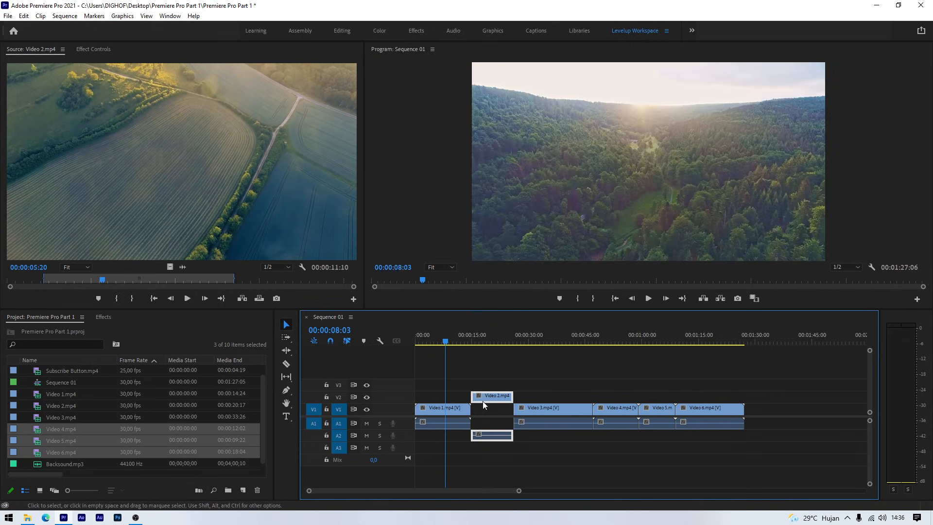
pyautogui.moveTo(500, 397); pyautogui.dragTo(475, 398)
pyautogui.moveTo(447, 345); pyautogui.dragTo(440, 345)
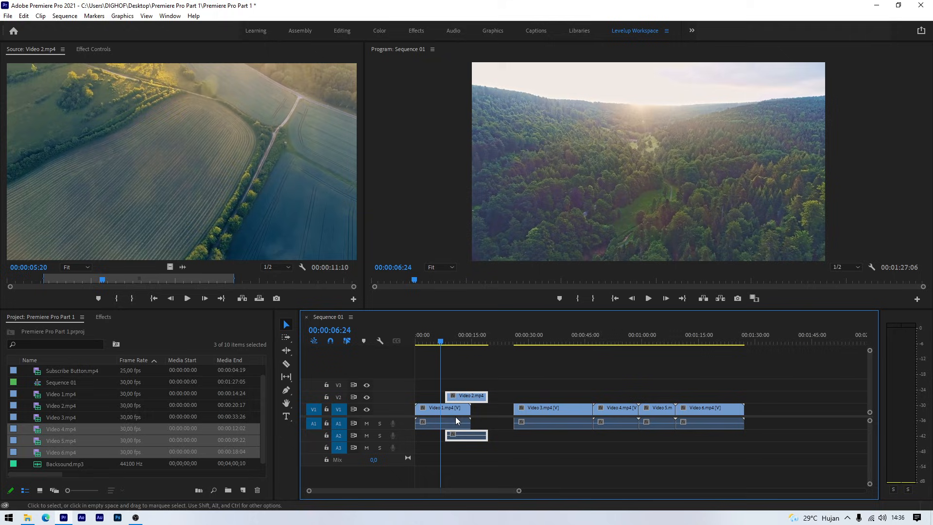
pyautogui.moveTo(441, 345); pyautogui.dragTo(454, 345)
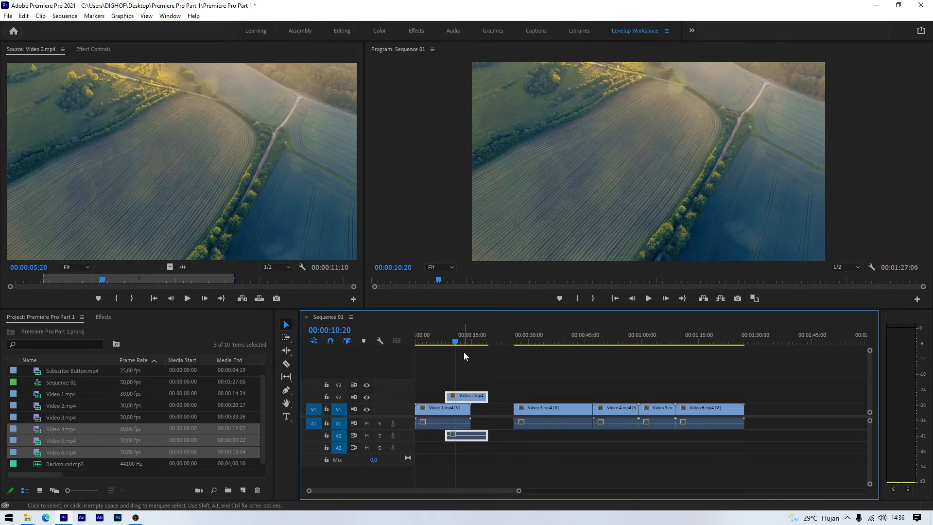
pyautogui.click(450, 343)
pyautogui.moveTo(450, 342); pyautogui.dragTo(438, 342)
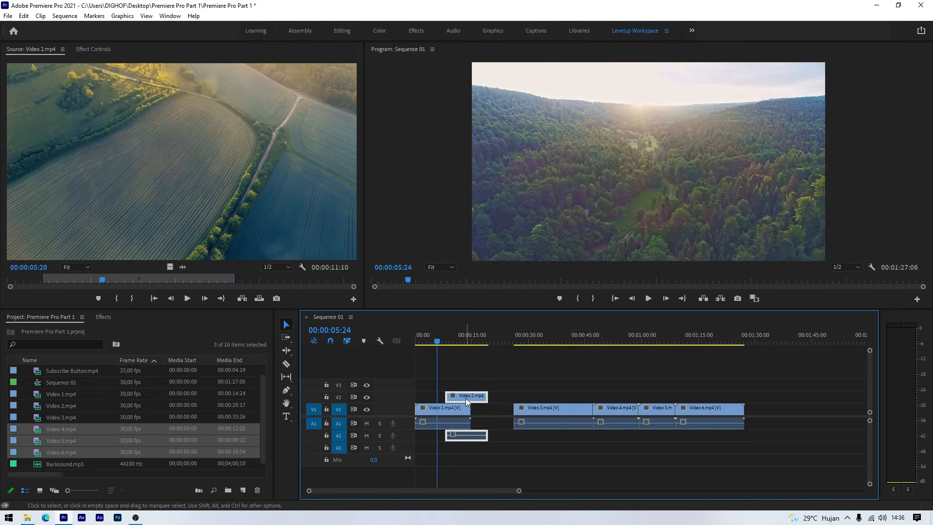
pyautogui.moveTo(469, 396); pyautogui.dragTo(500, 411)
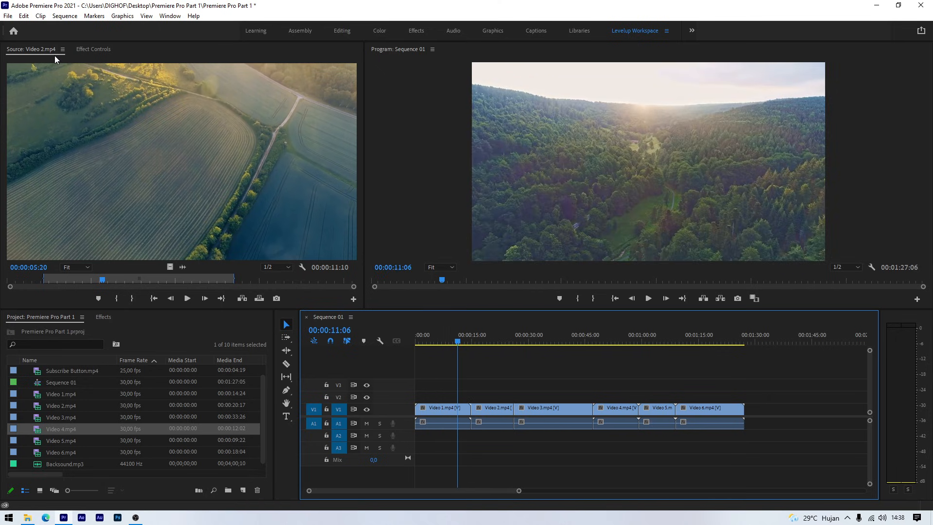
# Place only the video of the marked Video 2 source clip on V1 after Video 6, and delete it
pyautogui.click(57, 111)
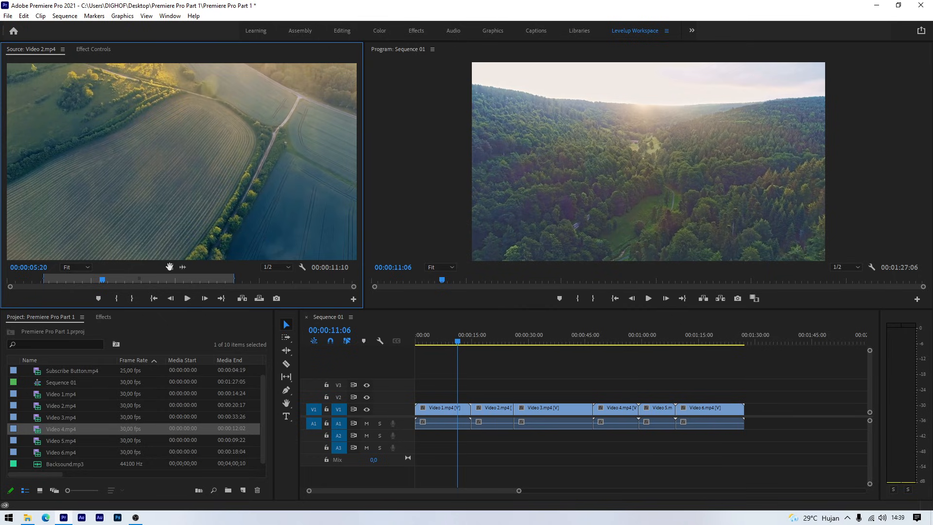
pyautogui.moveTo(169, 267); pyautogui.dragTo(750, 414)
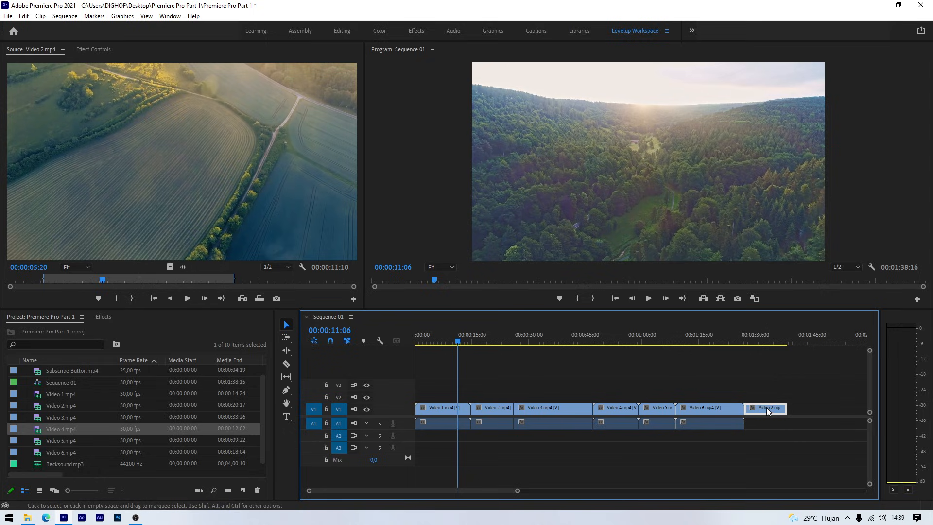
pyautogui.press('Delete')
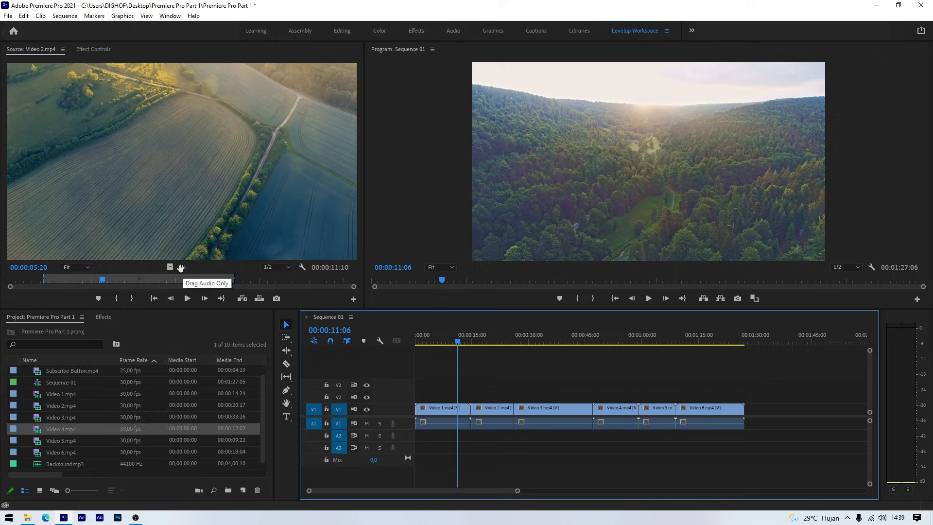
# Place only the audio of the marked Video 2 source clip on A1 beyond Video 6, and delete it
pyautogui.moveTo(181, 267); pyautogui.dragTo(771, 427)
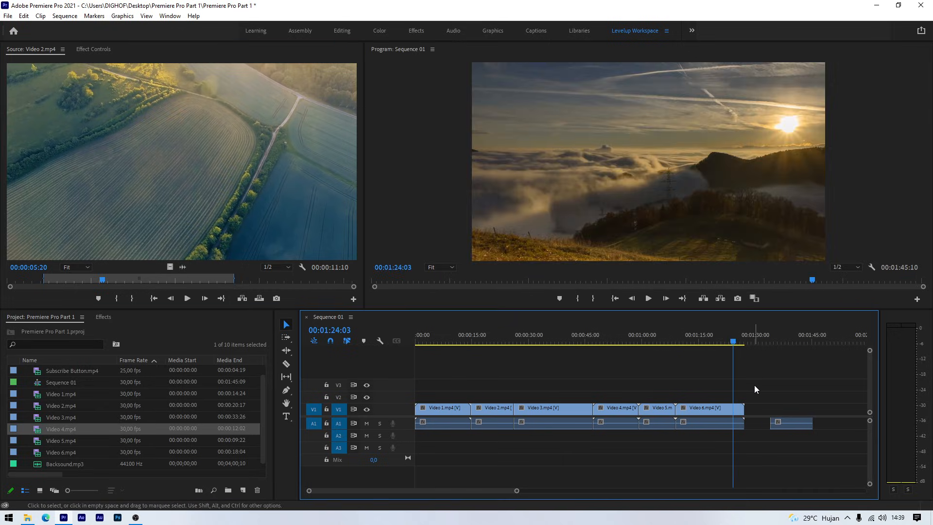
pyautogui.click(788, 425)
pyautogui.press('Delete')
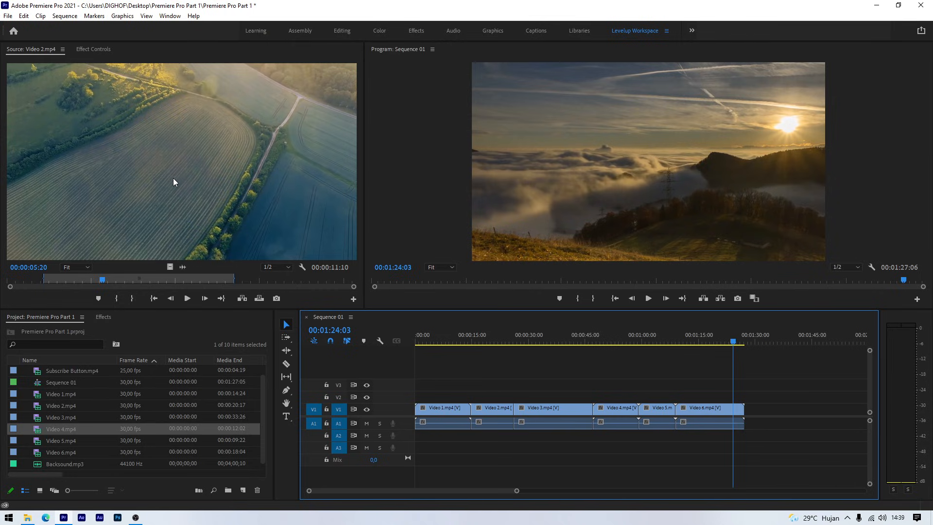
# Place the marked Video 2 source clip with both video and audio on V1 and A1 beyond Video 6, and delete it
pyautogui.moveTo(172, 182); pyautogui.dragTo(773, 419)
pyautogui.click(776, 423)
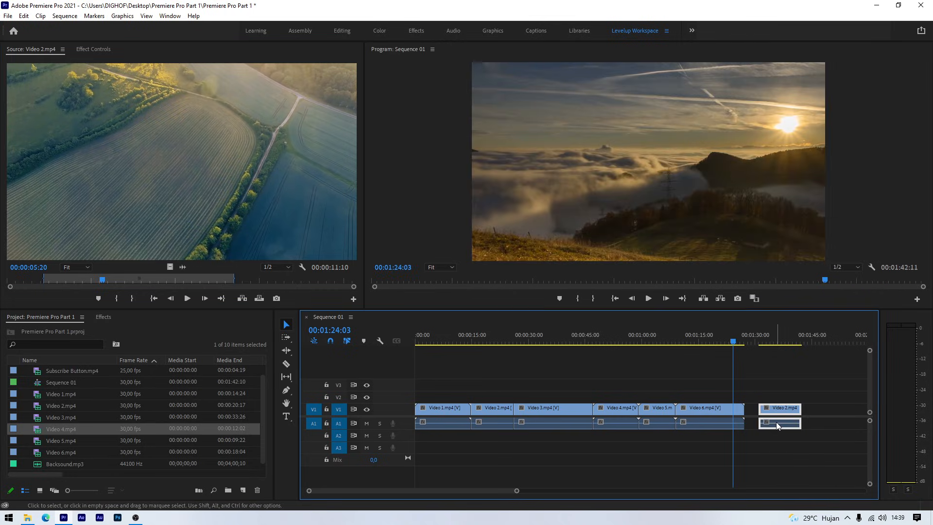
pyautogui.press('Delete')
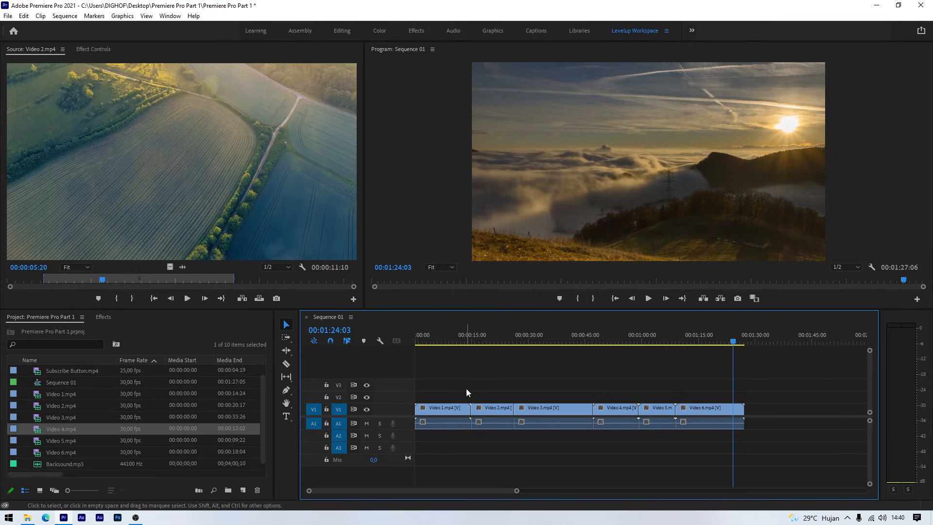
# Unlink Video 1's video and audio on the timeline, and delete its audio from A1
pyautogui.moveTo(448, 341); pyautogui.dragTo(446, 343)
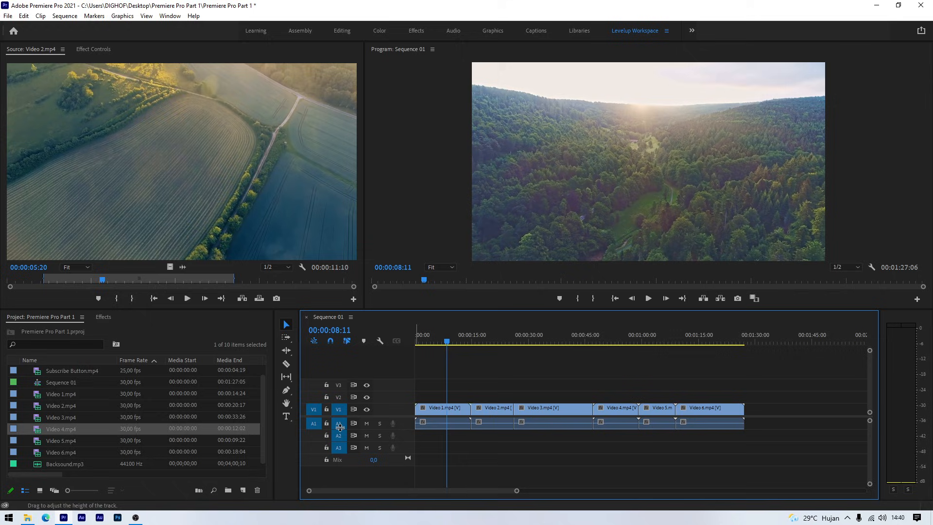
pyautogui.click(456, 409)
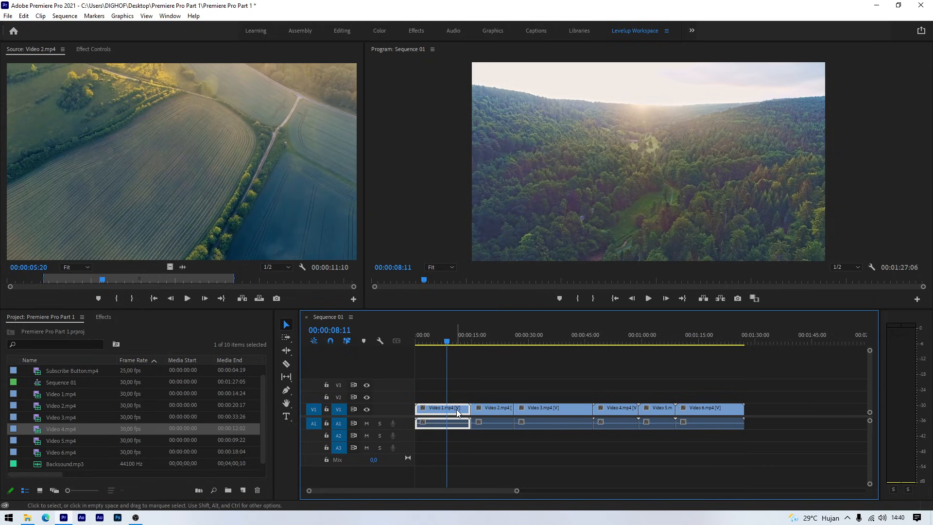
pyautogui.rightClick(456, 409)
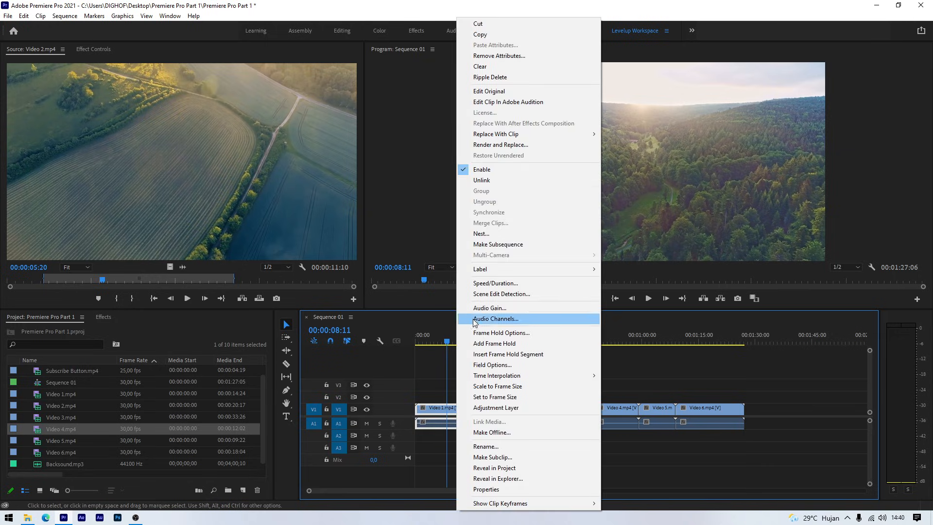
pyautogui.click(472, 180)
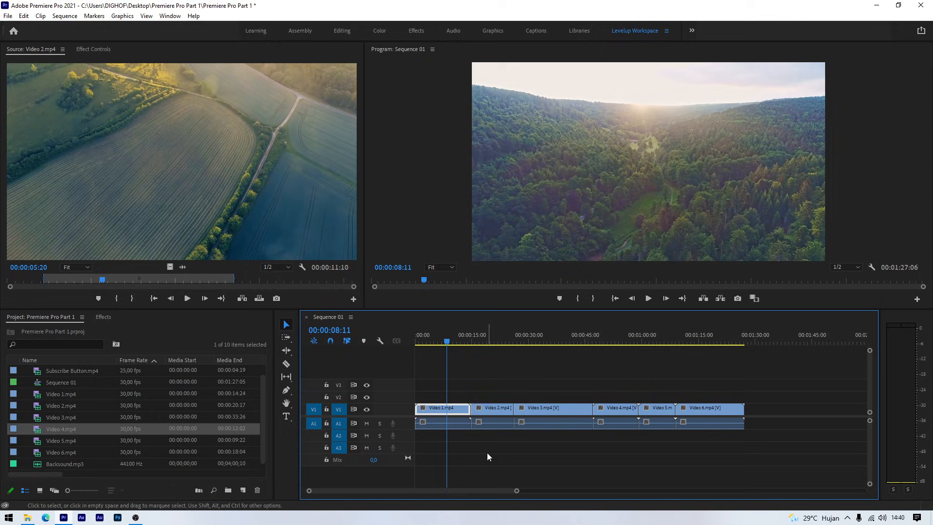
pyautogui.click(456, 423)
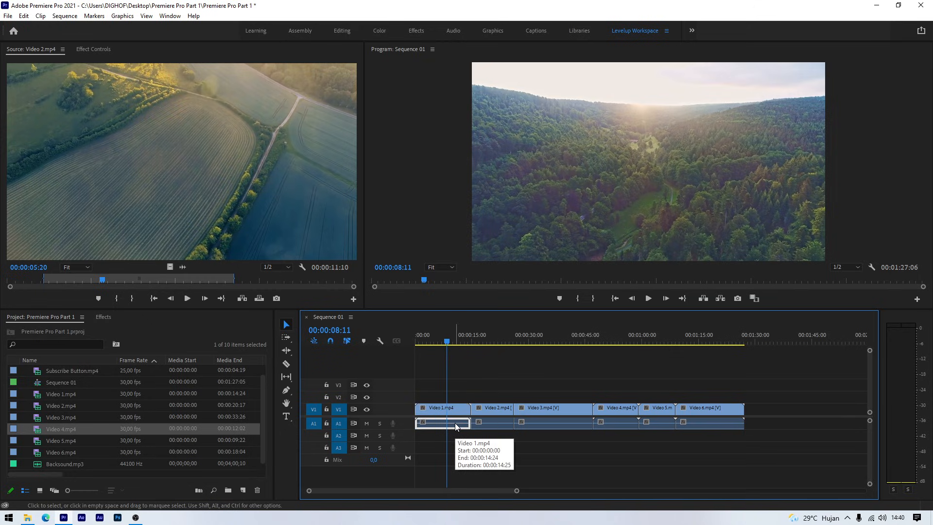
pyautogui.press('Delete')
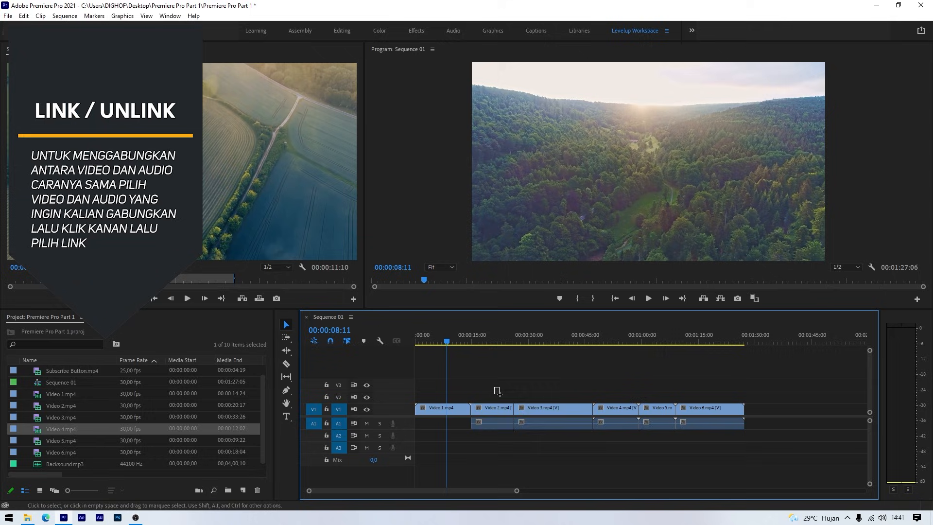
# Unlink video and audio of the Video 2 to Video 6 clips, and delete all their audio from A1
pyautogui.moveTo(495, 387); pyautogui.dragTo(743, 438)
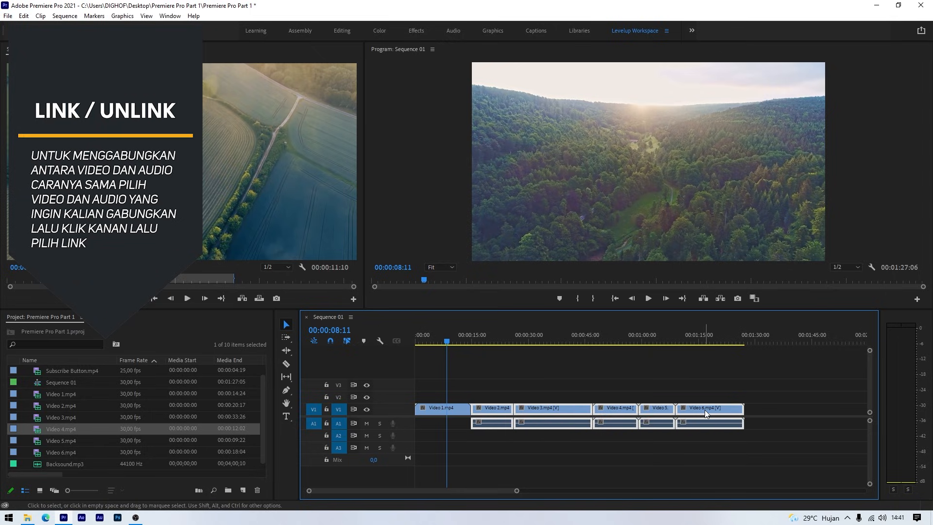
pyautogui.rightClick(705, 410)
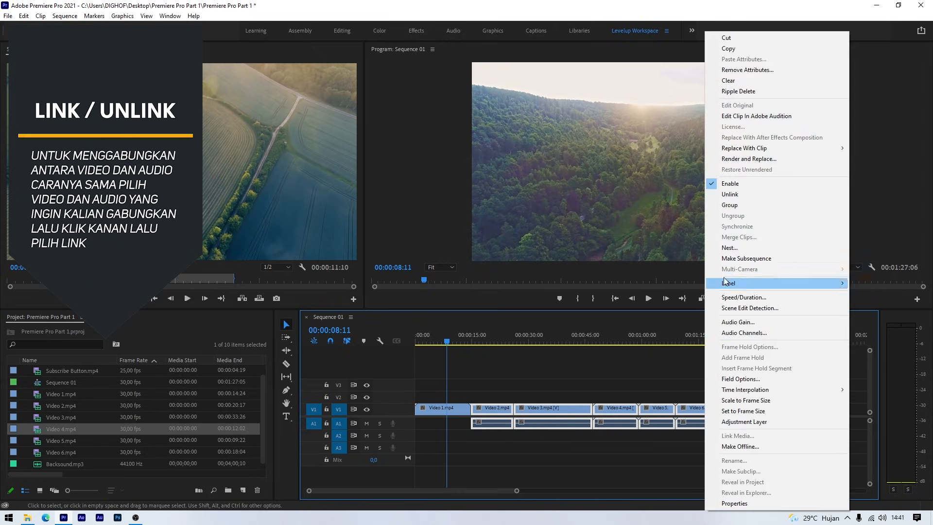
pyautogui.click(722, 194)
pyautogui.click(762, 425)
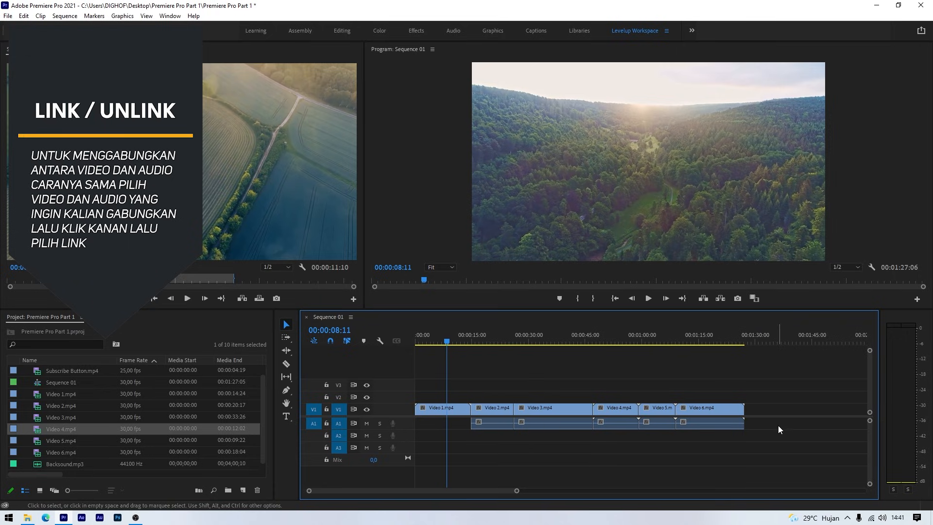
pyautogui.moveTo(770, 425); pyautogui.dragTo(488, 426)
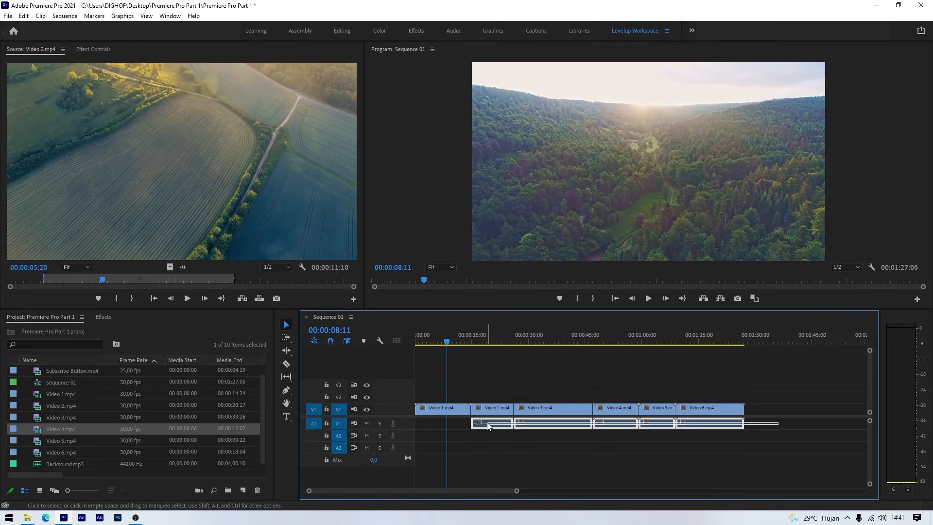
pyautogui.press('Delete')
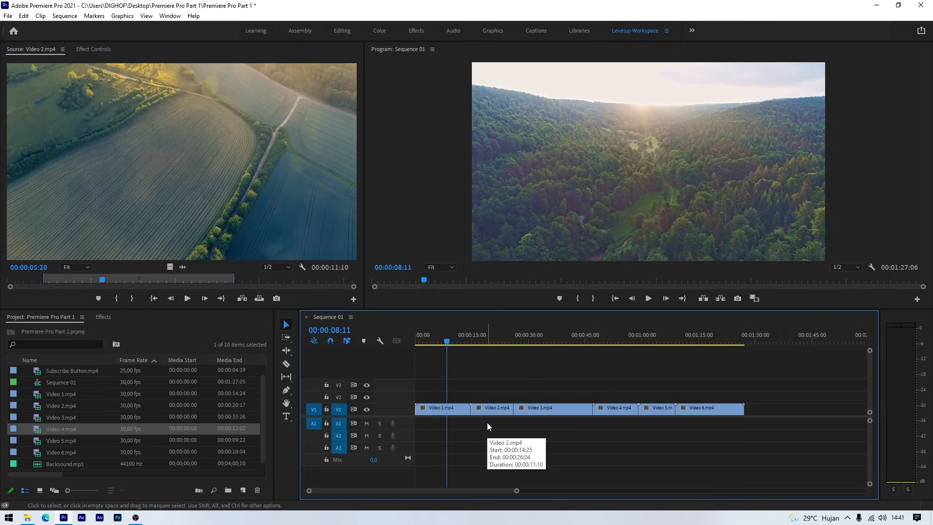
# Place Backsound.mp3 on A1 at the start of the sequence
pyautogui.moveTo(447, 399); pyautogui.dragTo(437, 342)
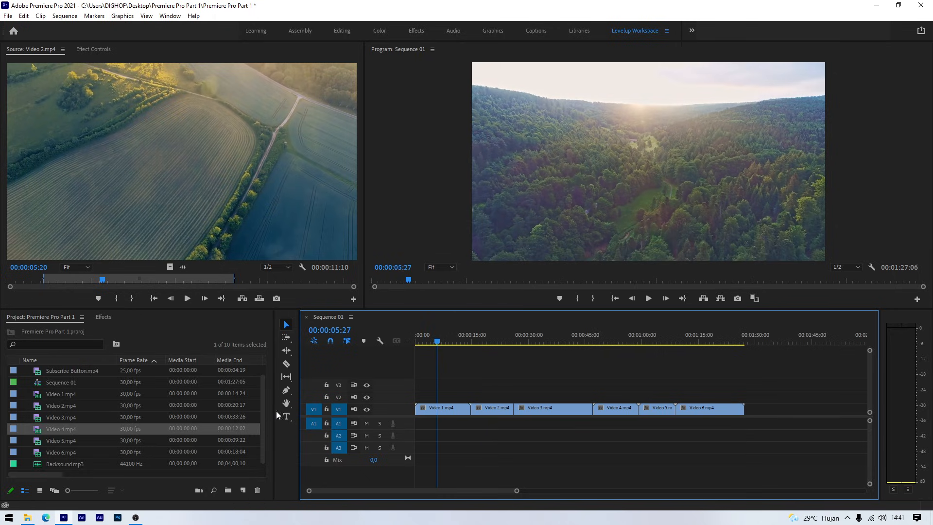
pyautogui.click(262, 395)
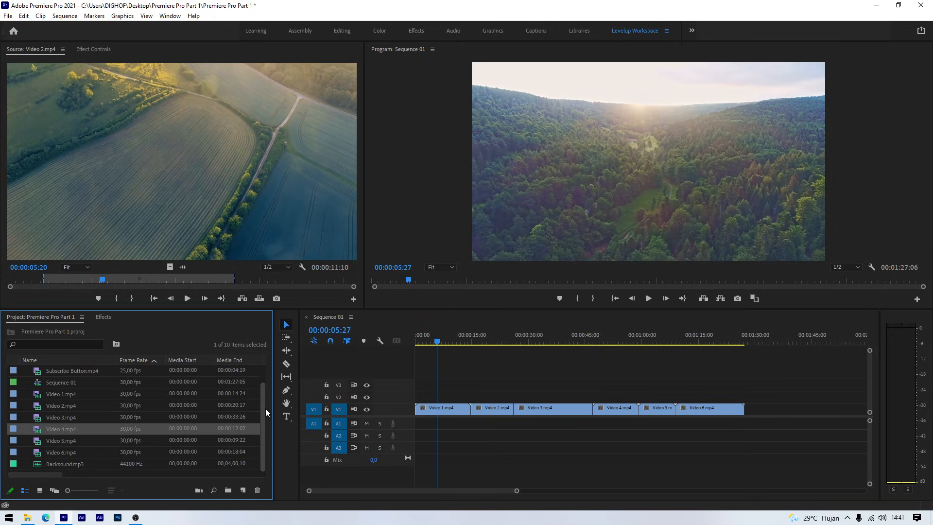
pyautogui.click(36, 464)
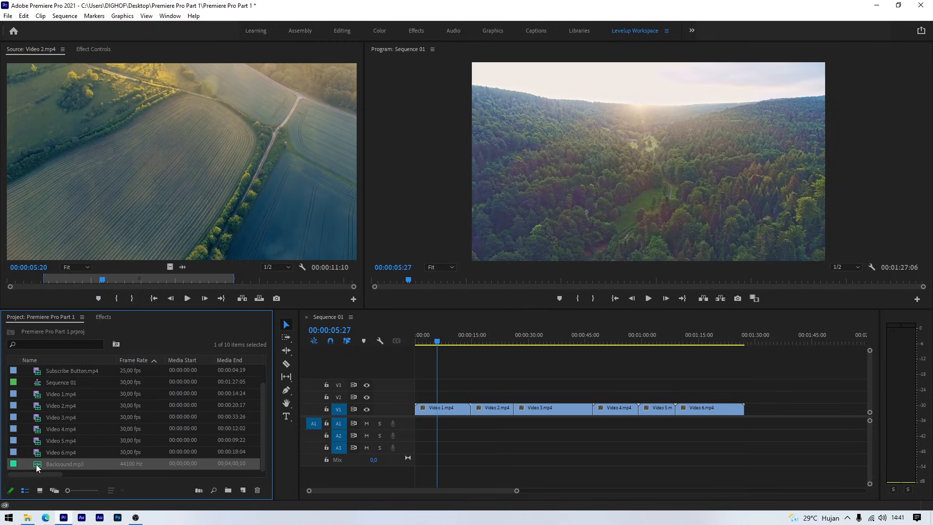
pyautogui.moveTo(37, 466); pyautogui.dragTo(422, 428)
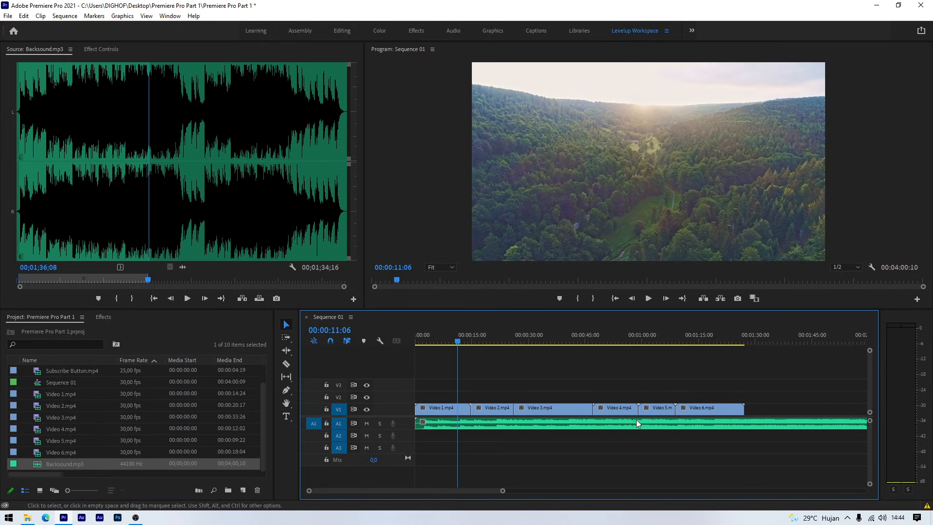
# Split the Backsound clip on A1 at the end of Video 6, and delete the excess part
pyautogui.press('c')
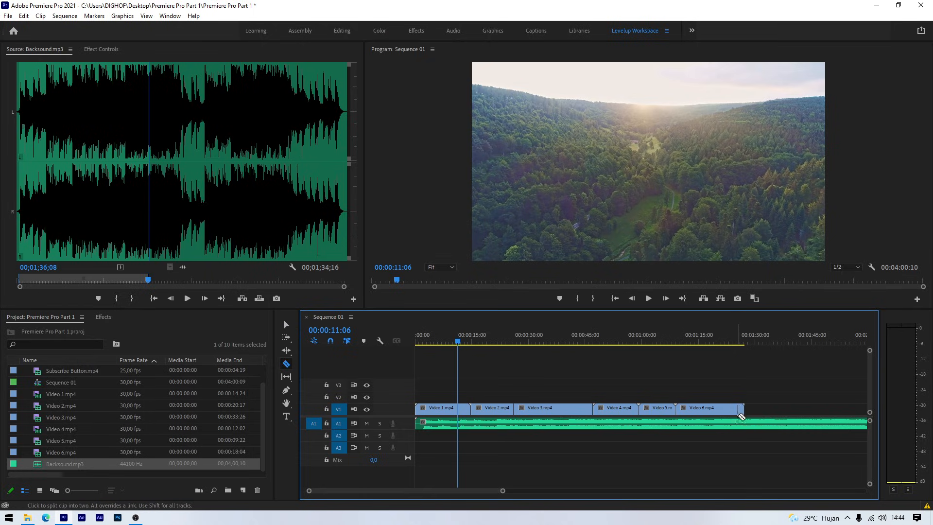
pyautogui.click(747, 423)
pyautogui.press('v')
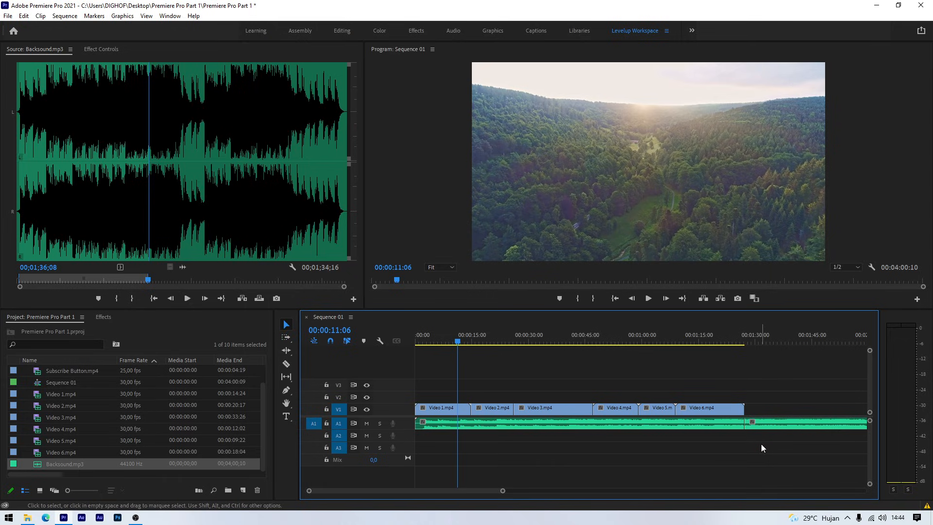
pyautogui.click(754, 426)
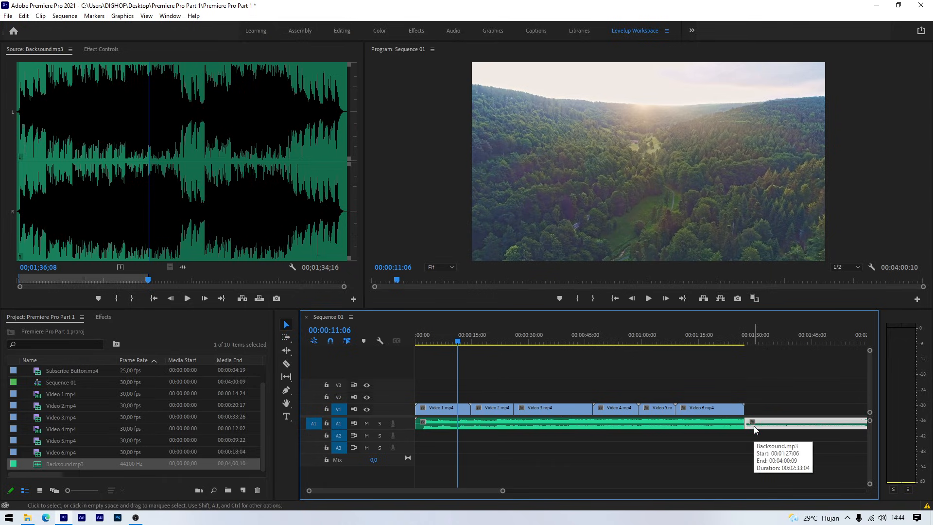
pyautogui.press('Delete')
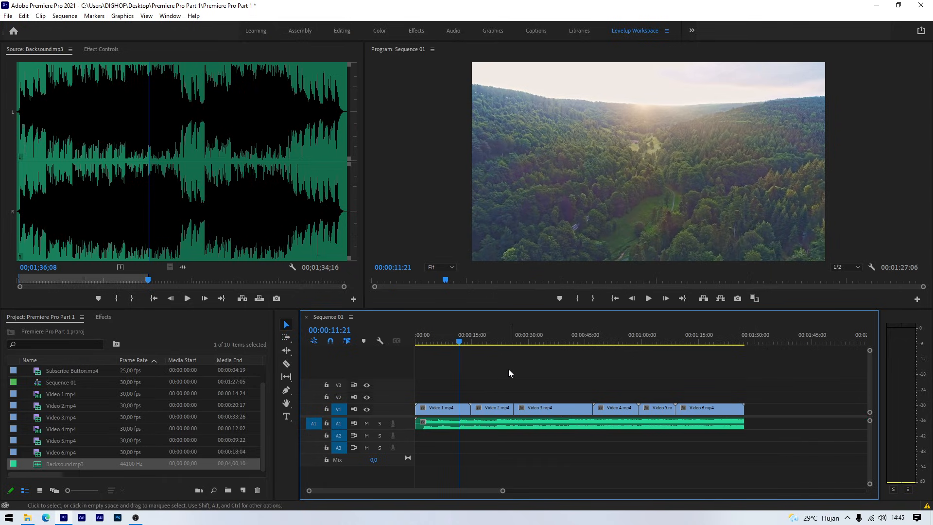
# Turn off keyframing for the Backsound clip's volume Level in its effect controls, and expand the Level slider
pyautogui.click(480, 424)
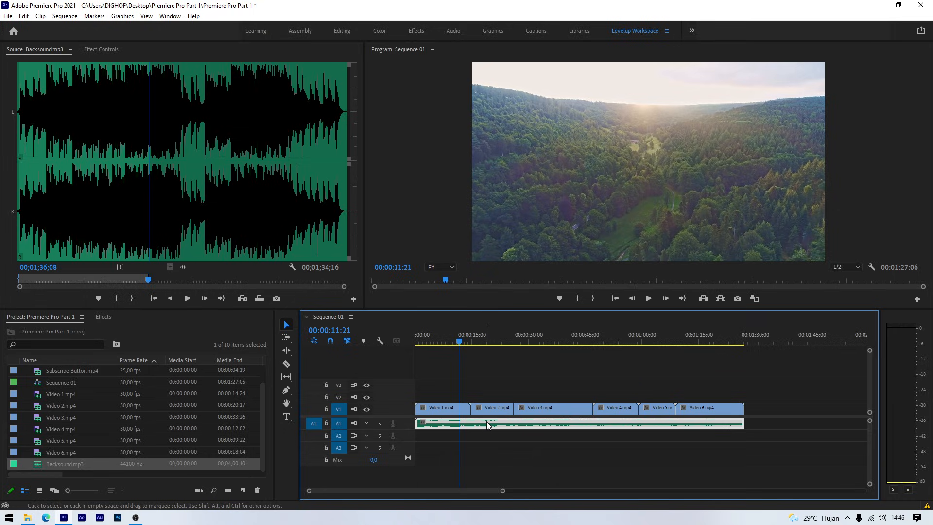
pyautogui.click(94, 49)
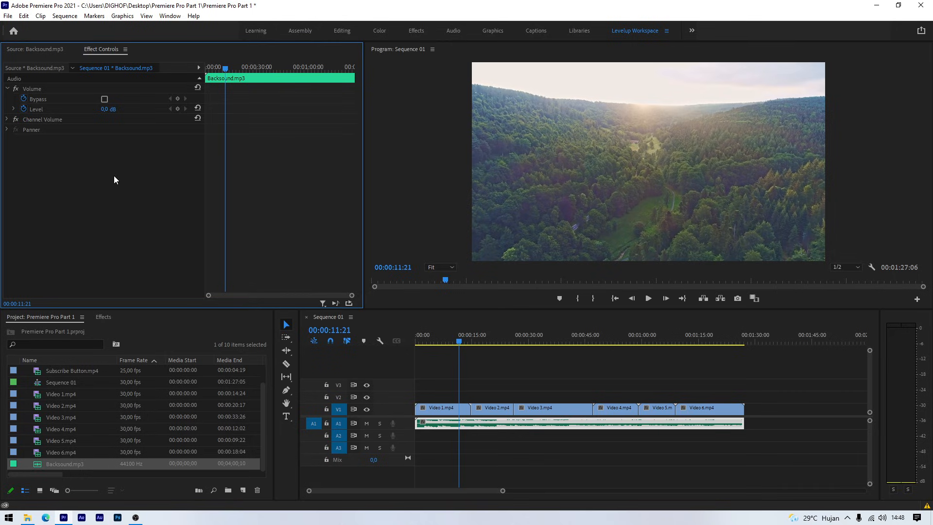
pyautogui.click(48, 109)
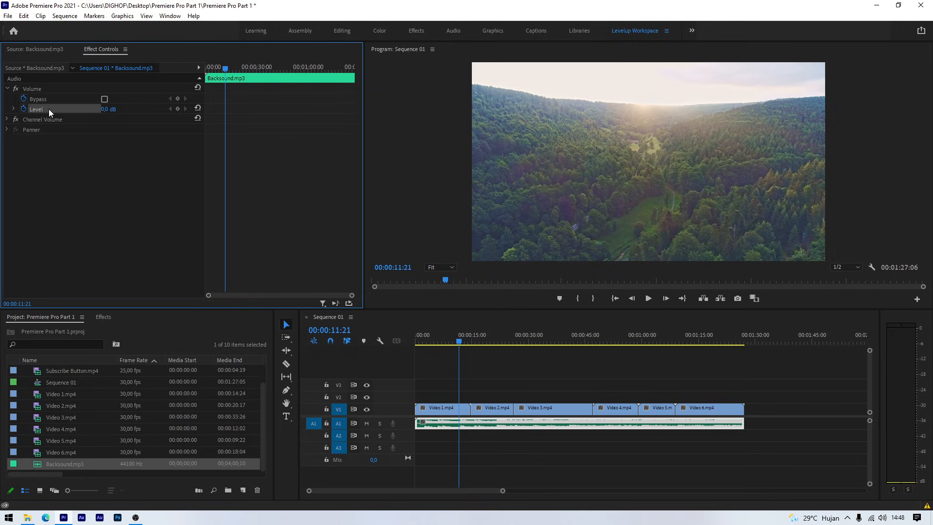
pyautogui.click(22, 107)
pyautogui.click(13, 109)
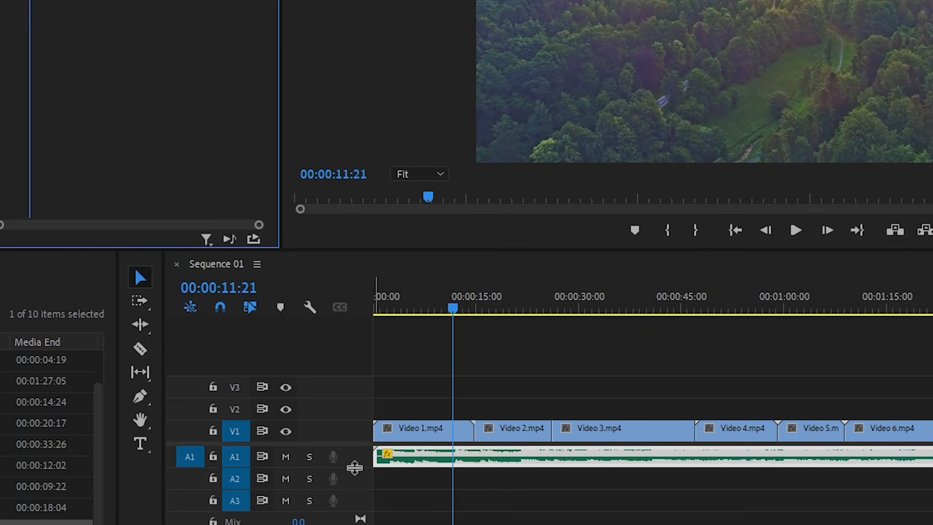
# Enlarge track A1 to show the Backsound waveform, and briefly expand V1 before returning it to its compact height
pyautogui.moveTo(354, 467); pyautogui.dragTo(358, 496)
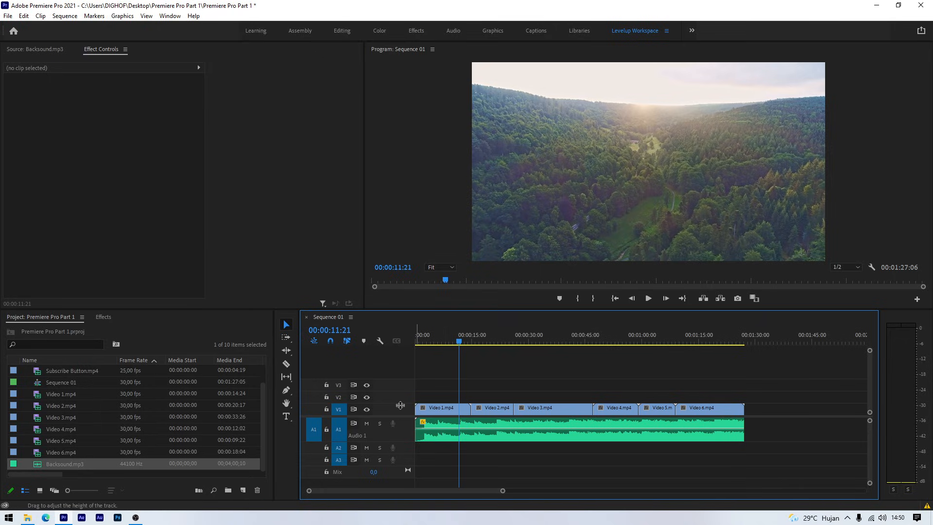
pyautogui.moveTo(400, 405); pyautogui.dragTo(403, 386)
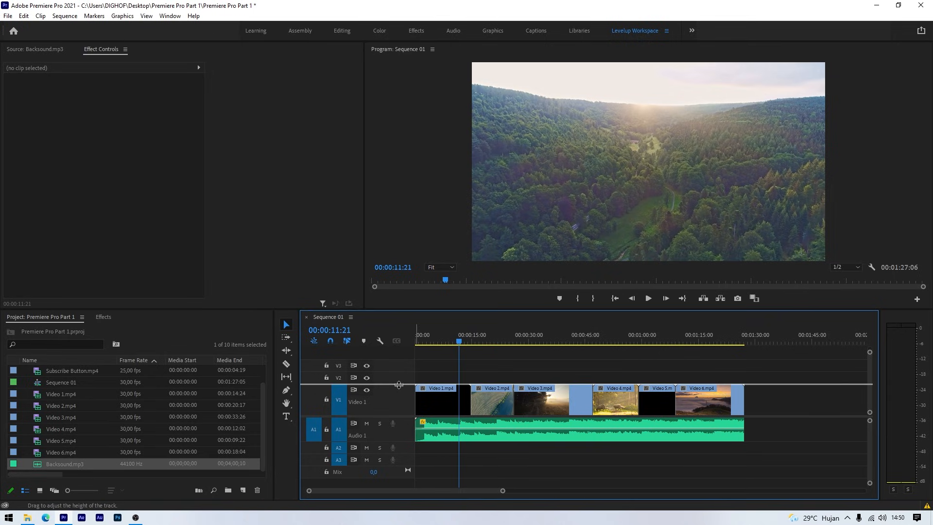
pyautogui.moveTo(398, 385); pyautogui.dragTo(399, 403)
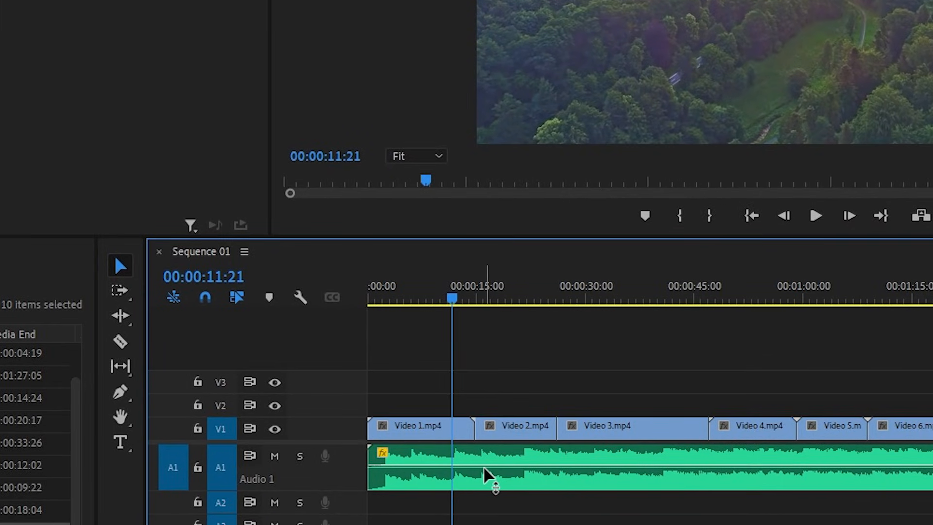
# Adjust the Backsound clip's volume line on A1 to a level of -7.6 dB
pyautogui.moveTo(484, 468)
pyautogui.mouseDown()
pyautogui.moveTo(489, 480)
pyautogui.moveTo(487, 453)
pyautogui.mouseUp()
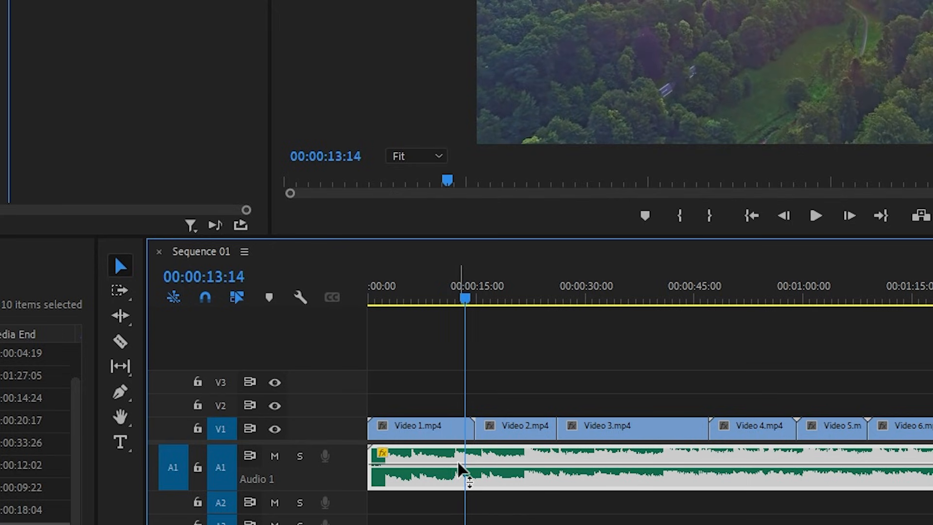
pyautogui.moveTo(462, 468); pyautogui.dragTo(460, 474)
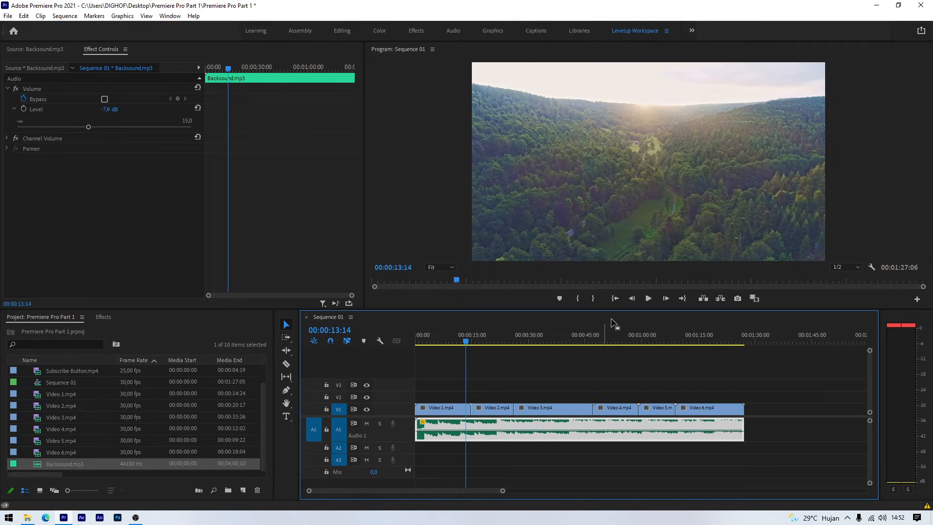
# Play back parts of the sequence to check the Backsound volume against the video clips
pyautogui.click(648, 299)
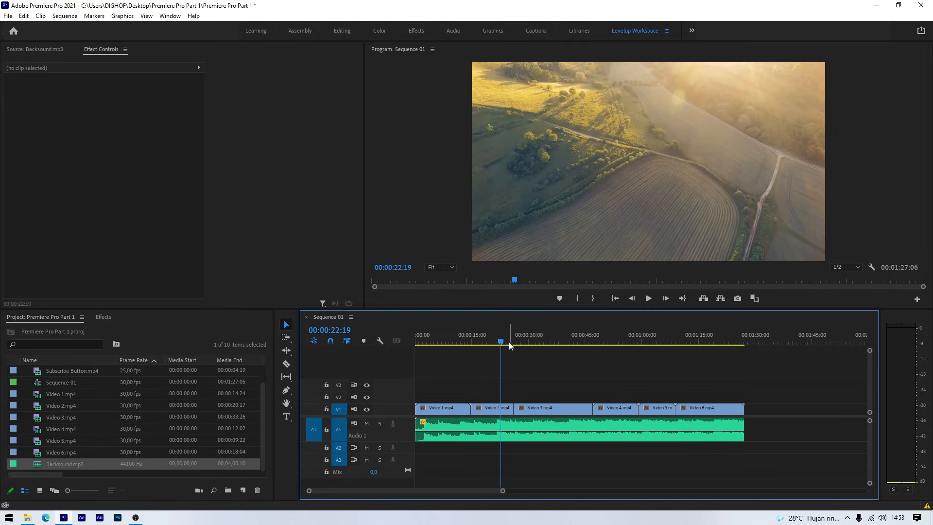
pyautogui.moveTo(502, 342)
pyautogui.mouseDown()
pyautogui.moveTo(518, 339)
pyautogui.moveTo(501, 340)
pyautogui.mouseUp()
pyautogui.press('space')
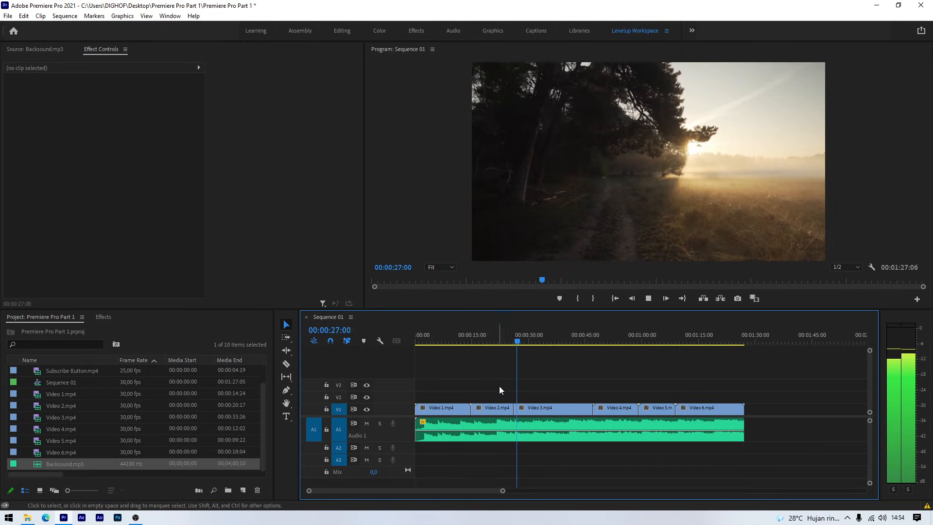
pyautogui.press('space')
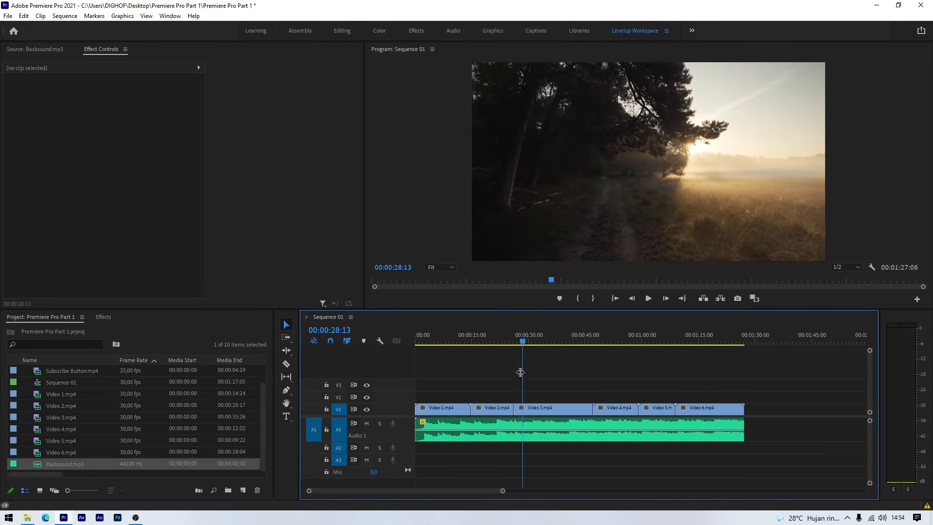
# Apply a Cross Dissolve video transition to the cut between Video 2.mp4 and Video 3.mp4 on V1
pyautogui.click(103, 317)
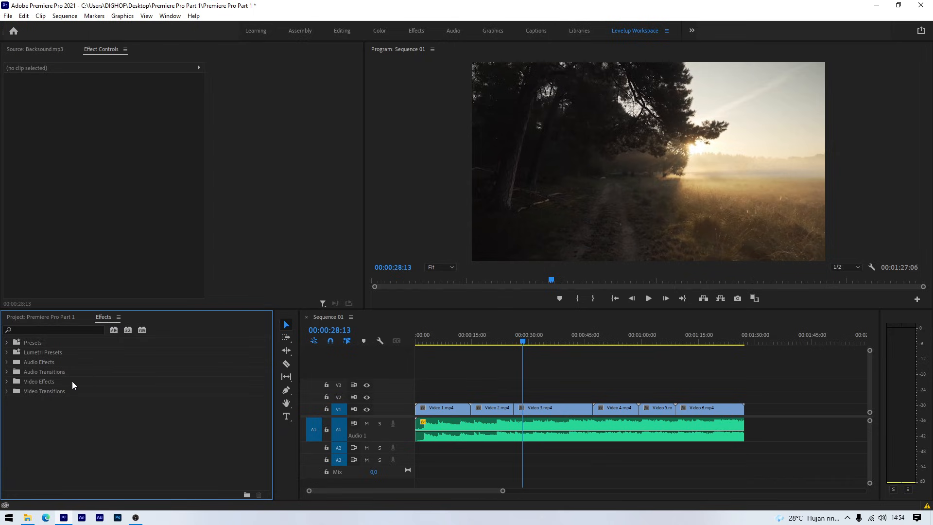
pyautogui.click(7, 392)
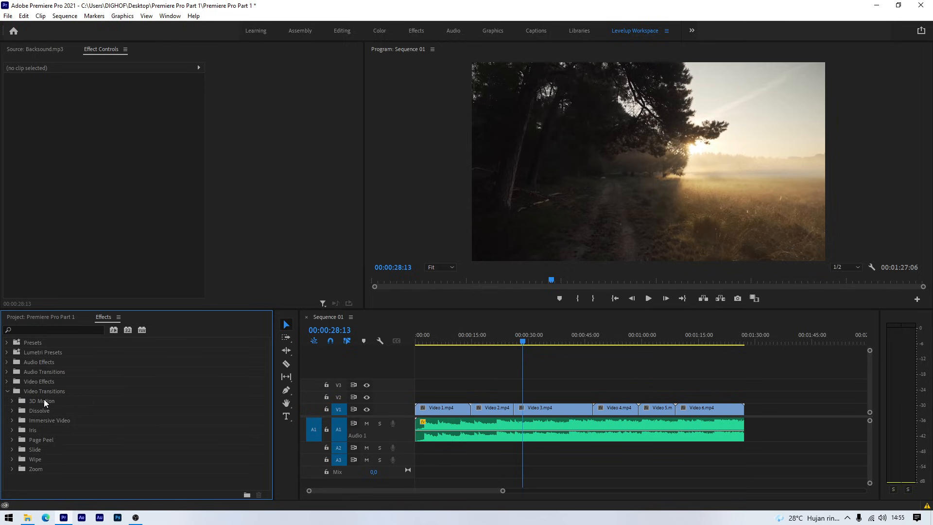
pyautogui.click(12, 411)
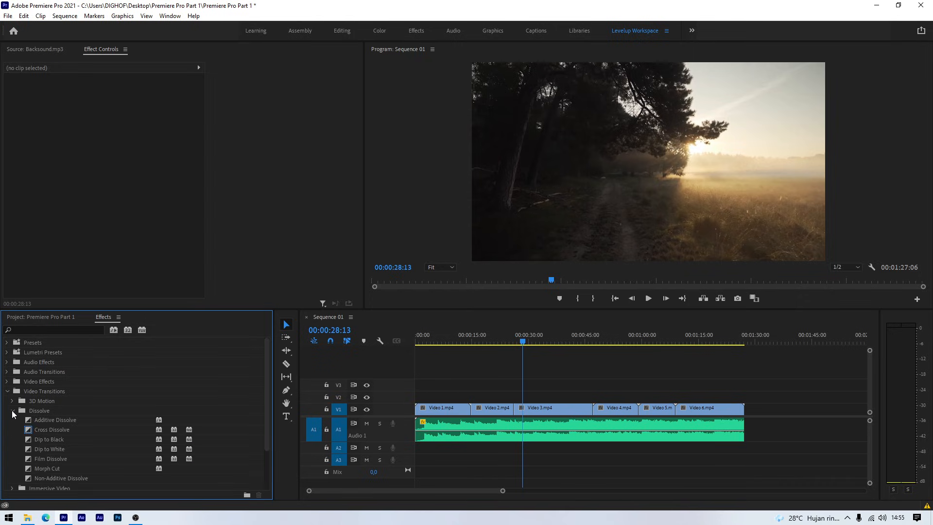
pyautogui.click(43, 430)
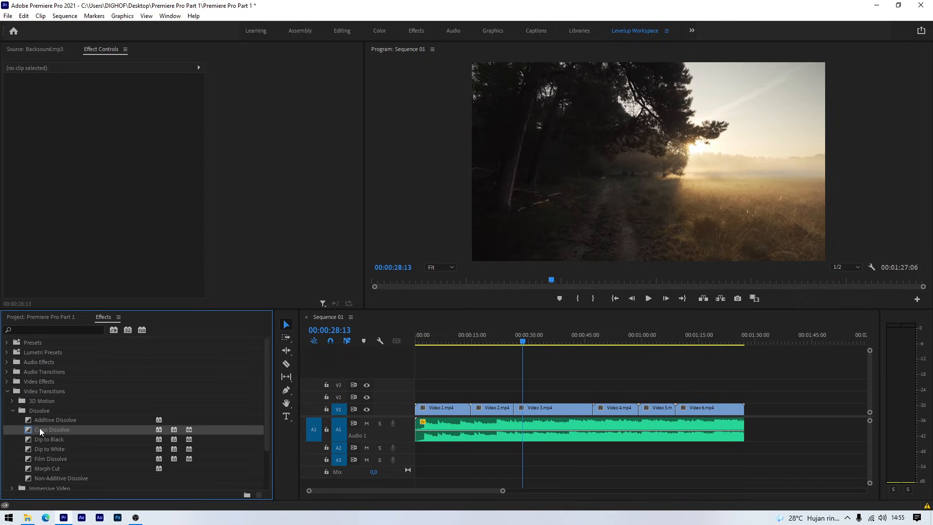
pyautogui.moveTo(43, 430); pyautogui.dragTo(514, 410)
# Play back the cut between Video 2.mp4 and Video 3.mp4 to compare it with and without the Cross Dissolve
pyautogui.click(502, 341)
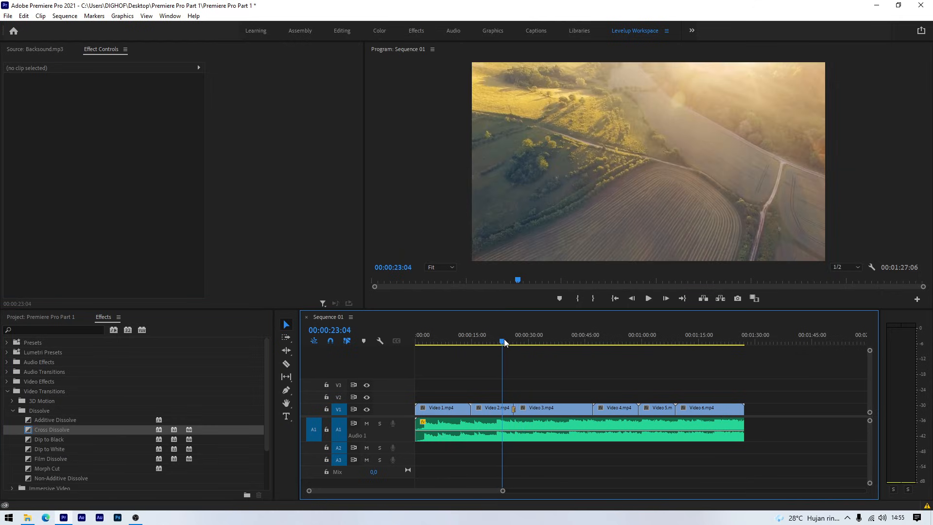
pyautogui.press('space')
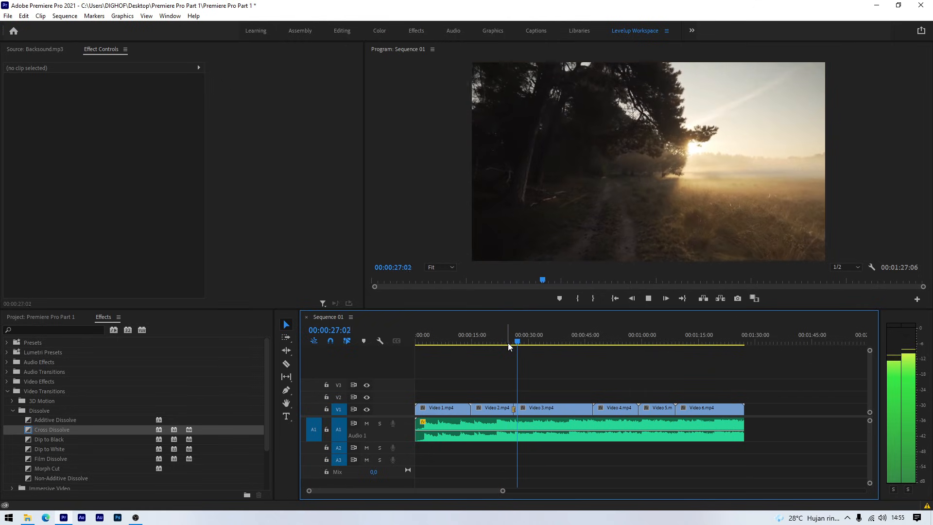
pyautogui.press('space')
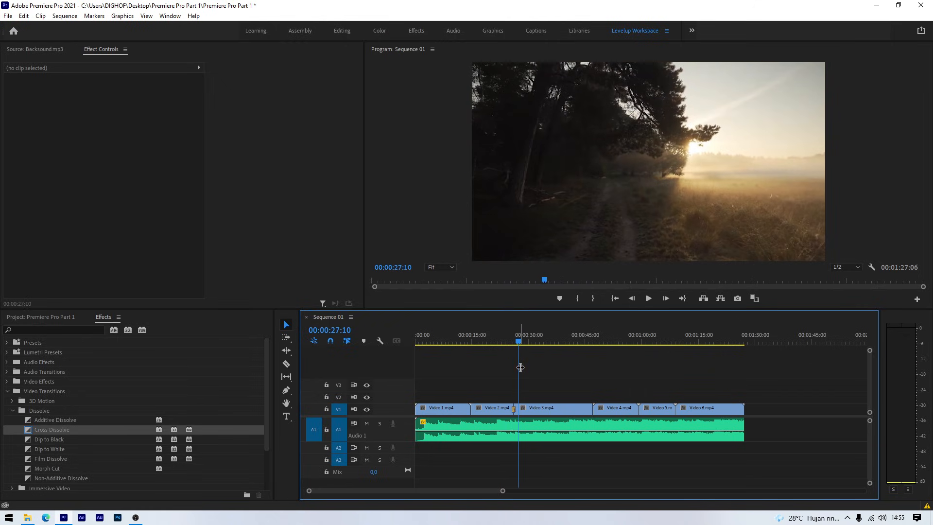
pyautogui.click(509, 341)
pyautogui.press('space')
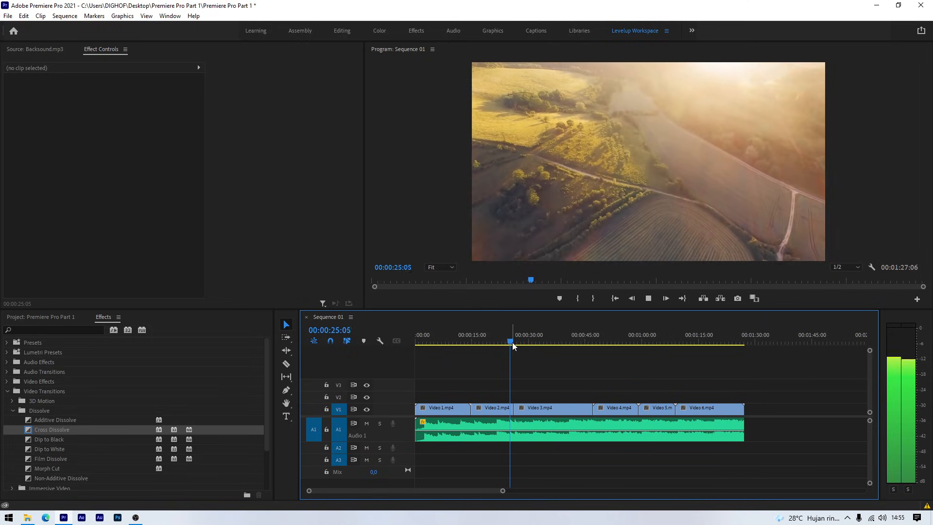
pyautogui.press('space')
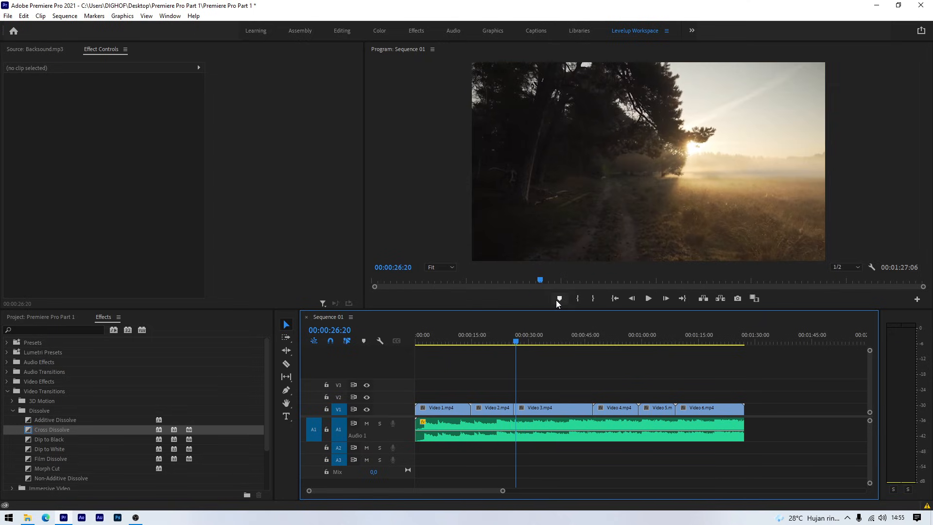
# Restore the Cross Dissolve between Video 2.mp4 and Video 3.mp4 and play through the cut again
pyautogui.hotkey('ctrl', 'd')
pyautogui.click(507, 343)
pyautogui.press('space')
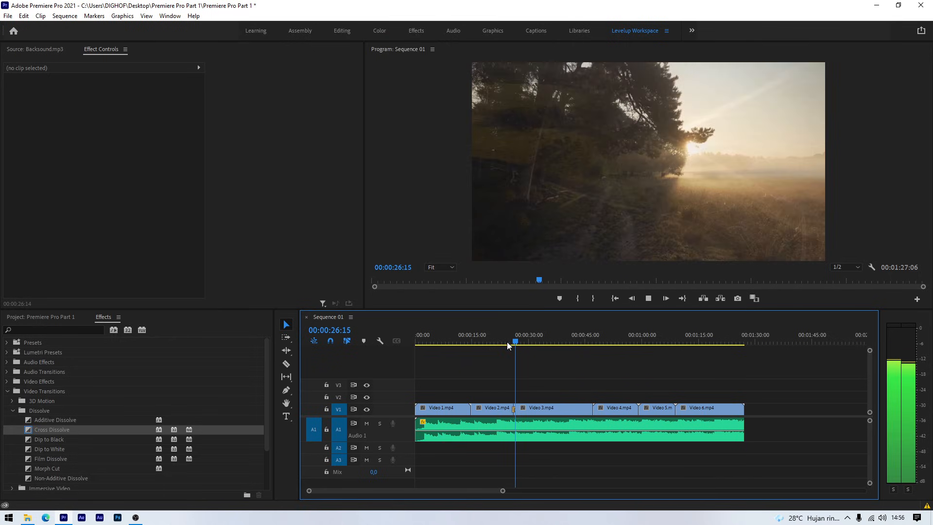
pyautogui.press('space')
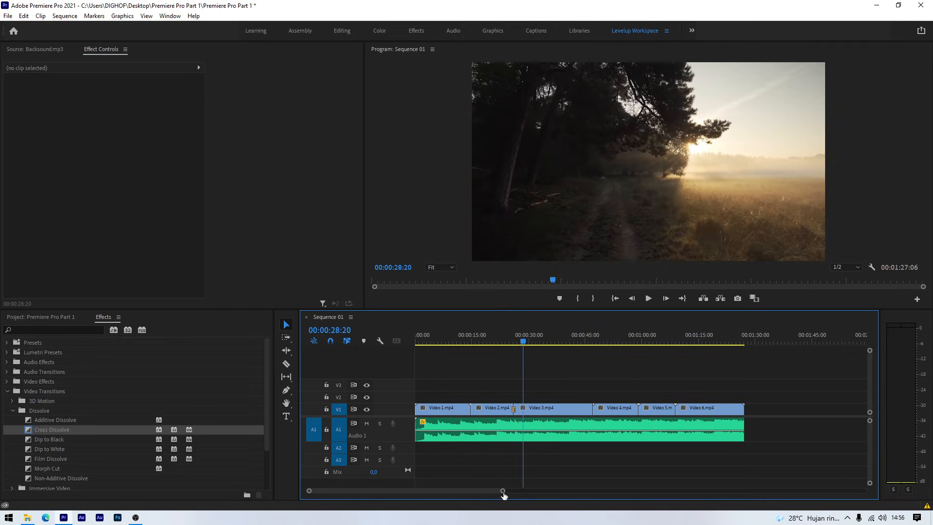
# Set the duration of the Cross Dissolve between Video 2.mp4 and Video 3.mp4 to 00:00:02:00 and its alignment to Start at Cut
pyautogui.moveTo(503, 495); pyautogui.dragTo(440, 494)
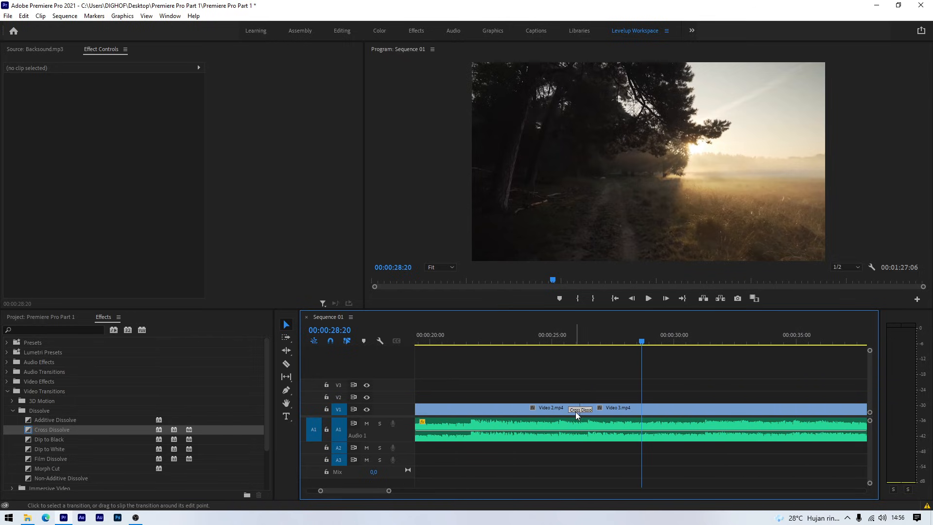
pyautogui.click(575, 412)
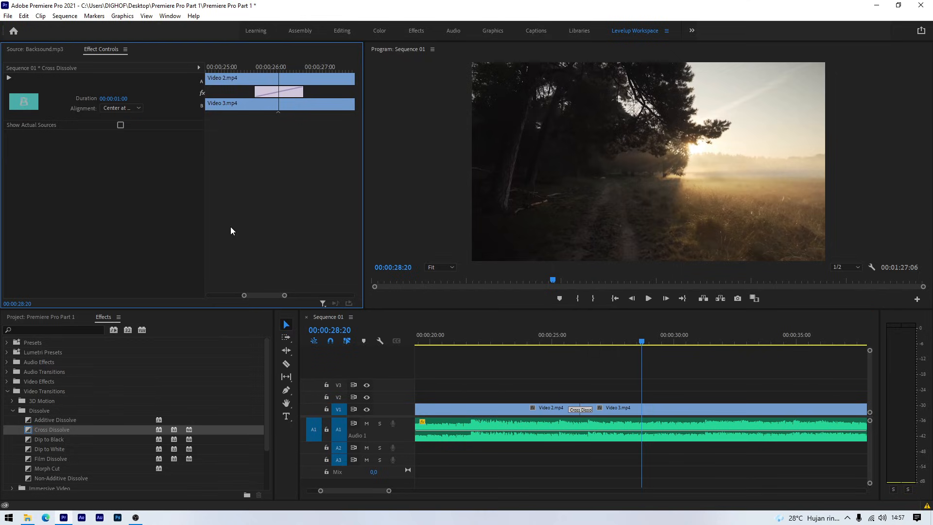
pyautogui.click(122, 99)
pyautogui.click(123, 97)
pyautogui.click(134, 108)
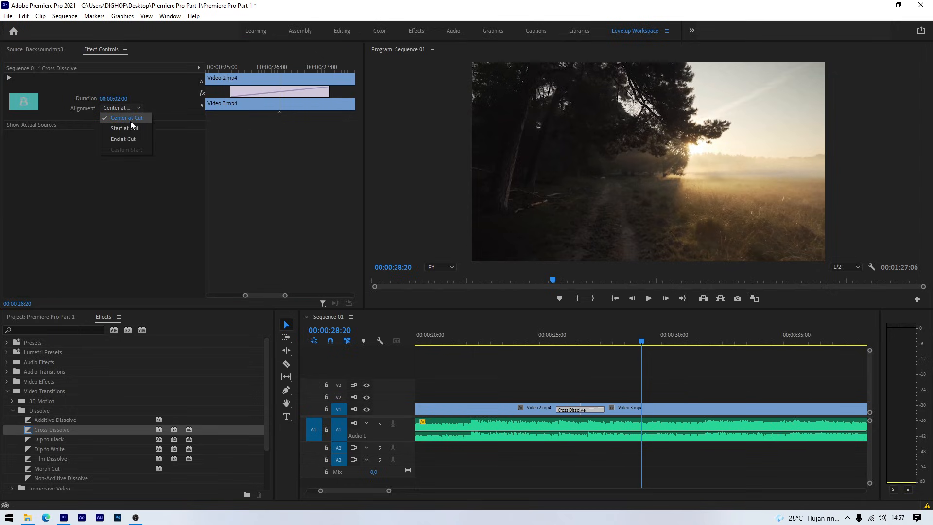
pyautogui.click(123, 128)
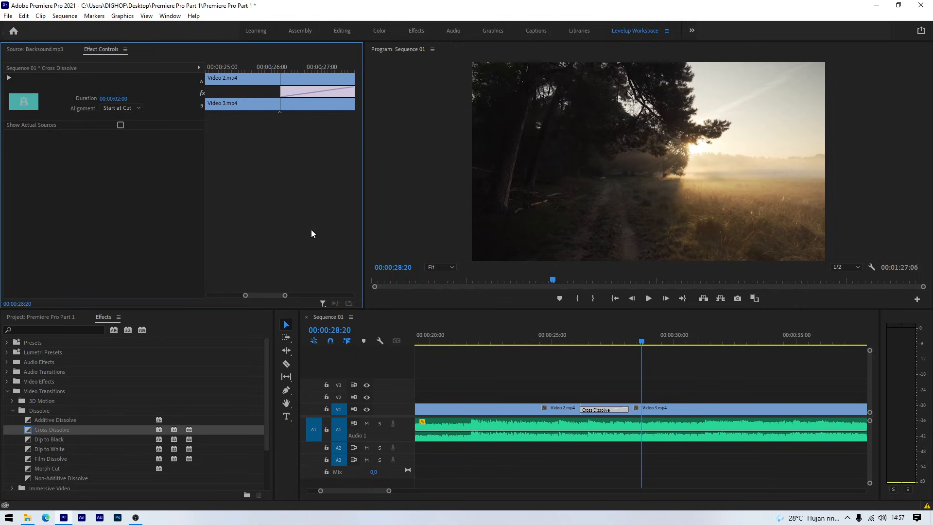
# Play back the Cross Dissolve from just before the Video 2.mp4 and Video 3.mp4 cut to check its timing
pyautogui.click(628, 341)
pyautogui.moveTo(628, 340); pyautogui.dragTo(545, 348)
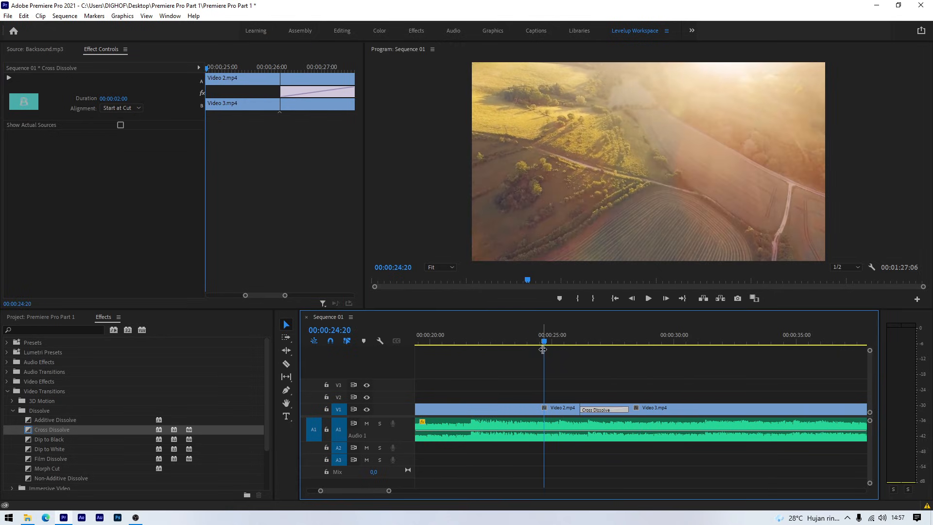
pyautogui.press('space')
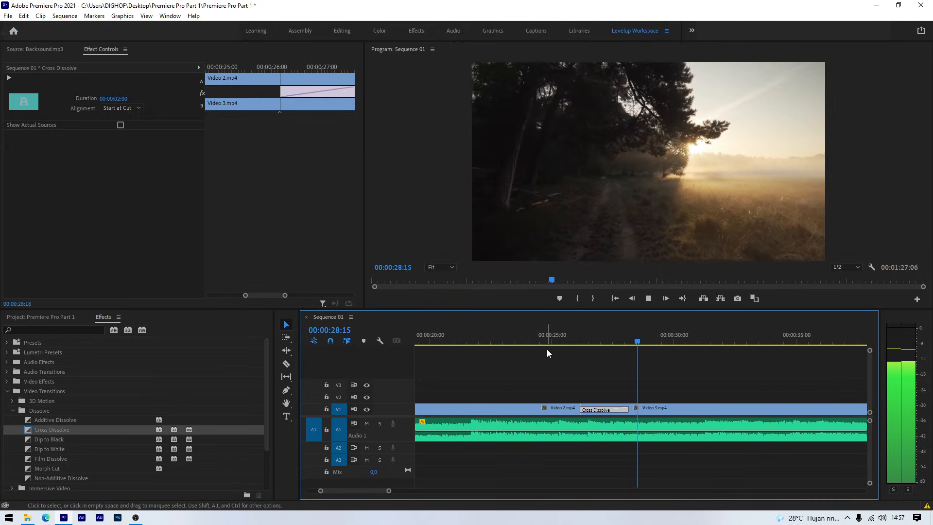
pyautogui.press('space')
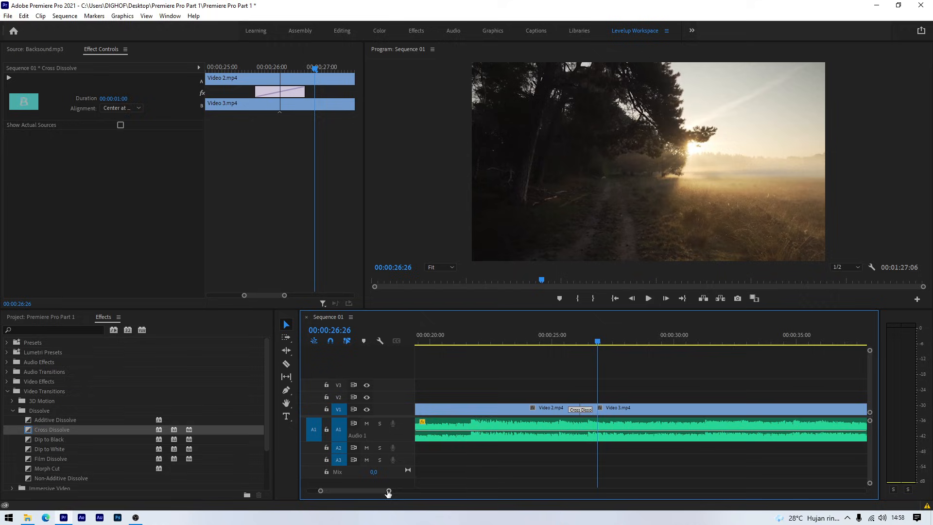
# Apply a Dip to Black transition to the cut between Video 3.mp4 and Video 4.mp4, and preview it
pyautogui.moveTo(388, 492); pyautogui.dragTo(457, 491)
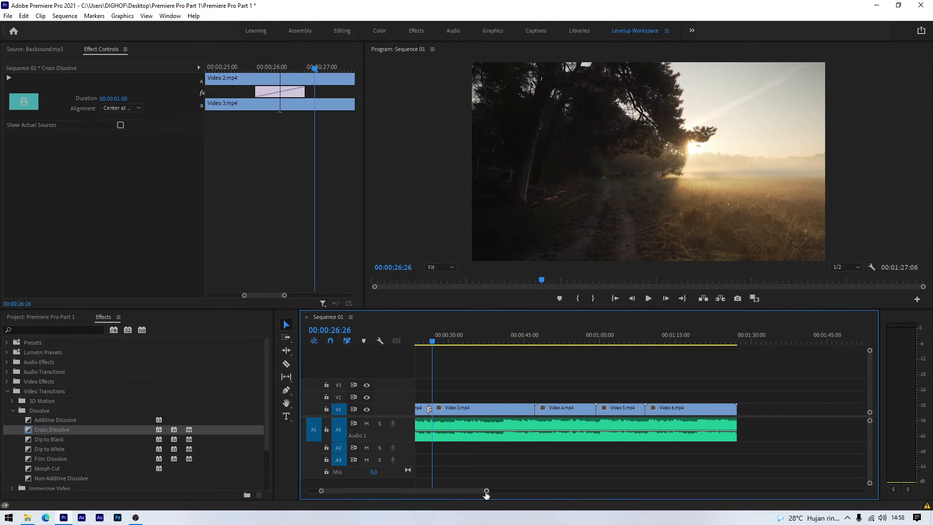
pyautogui.click(537, 341)
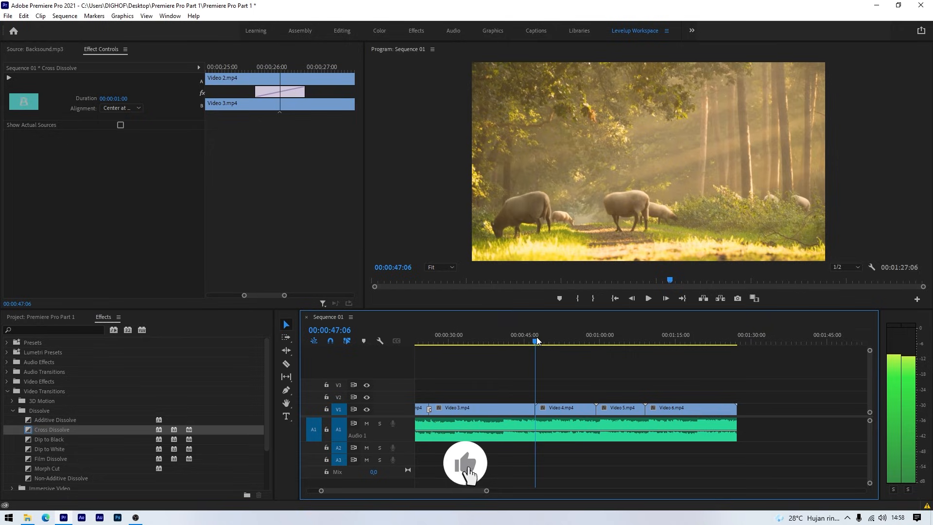
pyautogui.moveTo(540, 338); pyautogui.dragTo(527, 340)
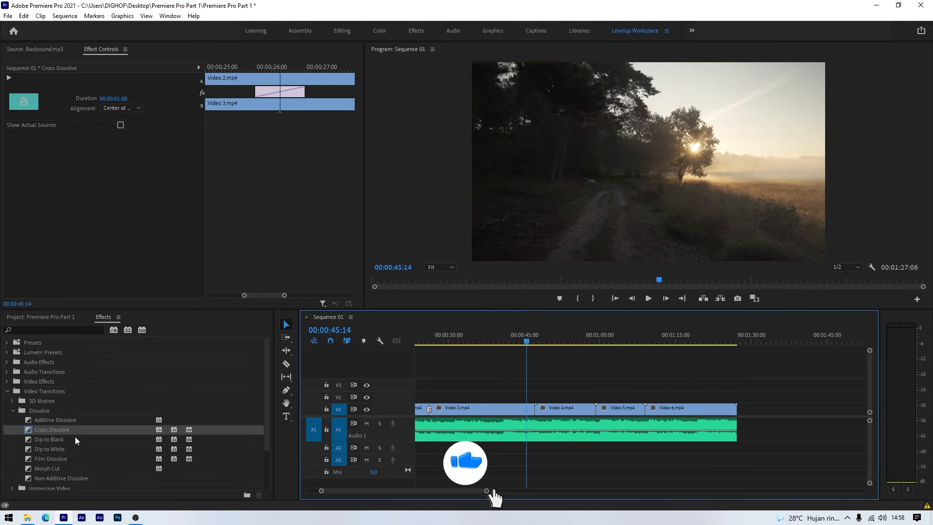
pyautogui.moveTo(56, 440); pyautogui.dragTo(536, 416)
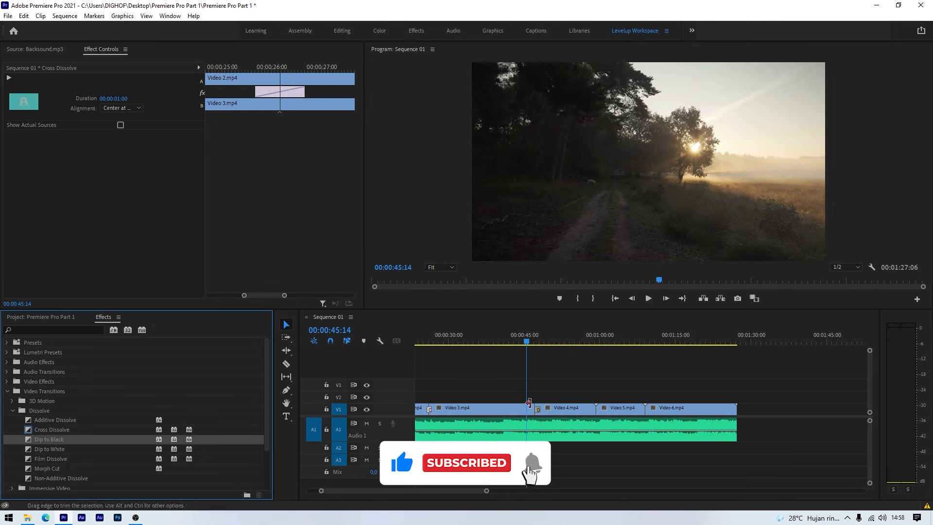
pyautogui.moveTo(531, 344); pyautogui.dragTo(543, 342)
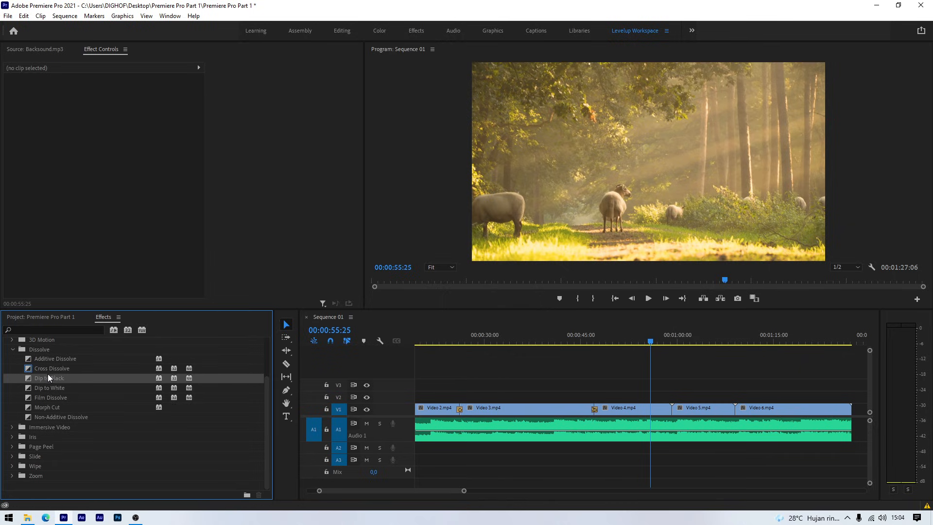
# Apply a Cross Dissolve to the cut between Video 4.mp4 and Video 5.mp4, accepting repeated frames, and play it back
pyautogui.moveTo(43, 369); pyautogui.dragTo(672, 412)
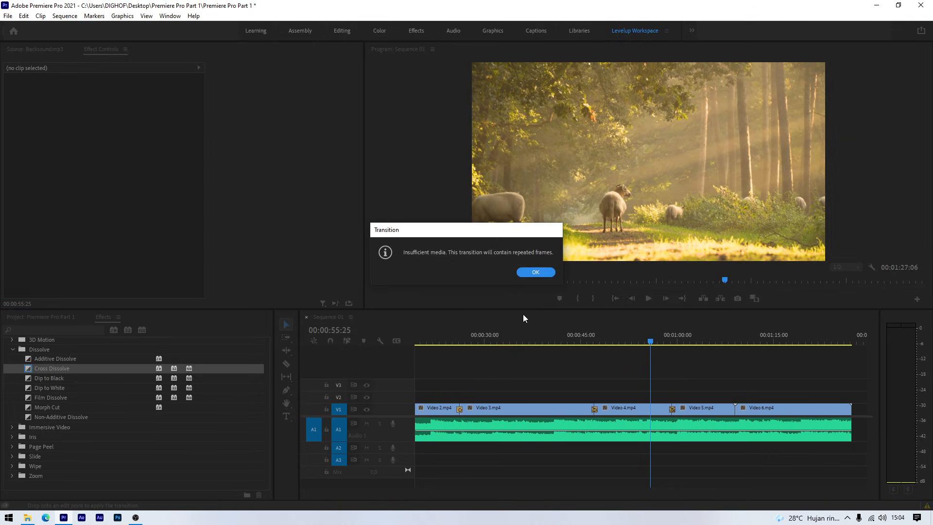
pyautogui.click(534, 272)
pyautogui.press('space')
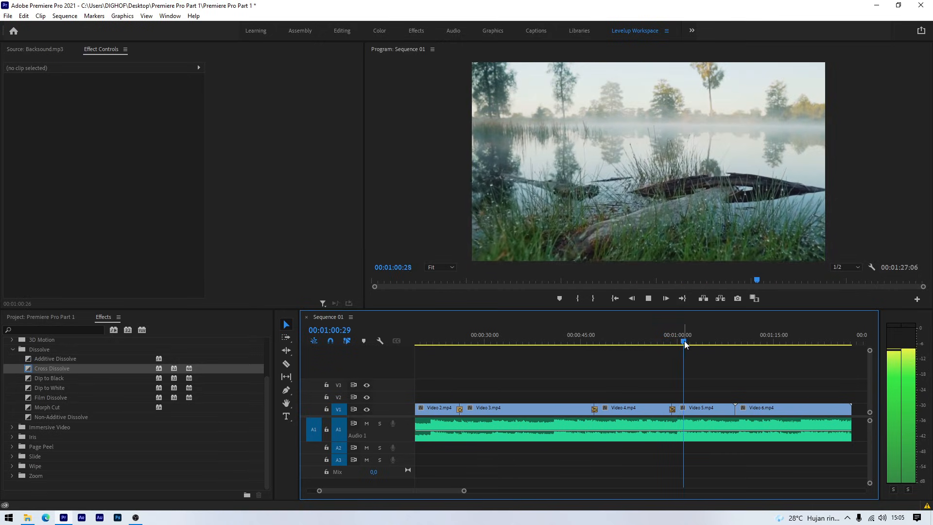
# Apply a Cross Dissolve to the cut between Video 5.mp4 and Video 6.mp4, accepting repeated frames, and play it back
pyautogui.moveTo(686, 340); pyautogui.dragTo(716, 344)
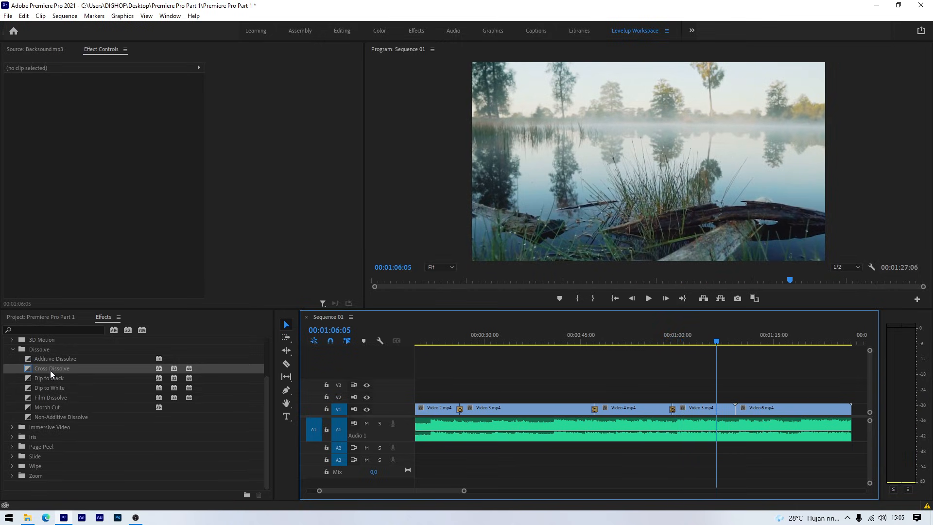
pyautogui.moveTo(50, 373); pyautogui.dragTo(734, 409)
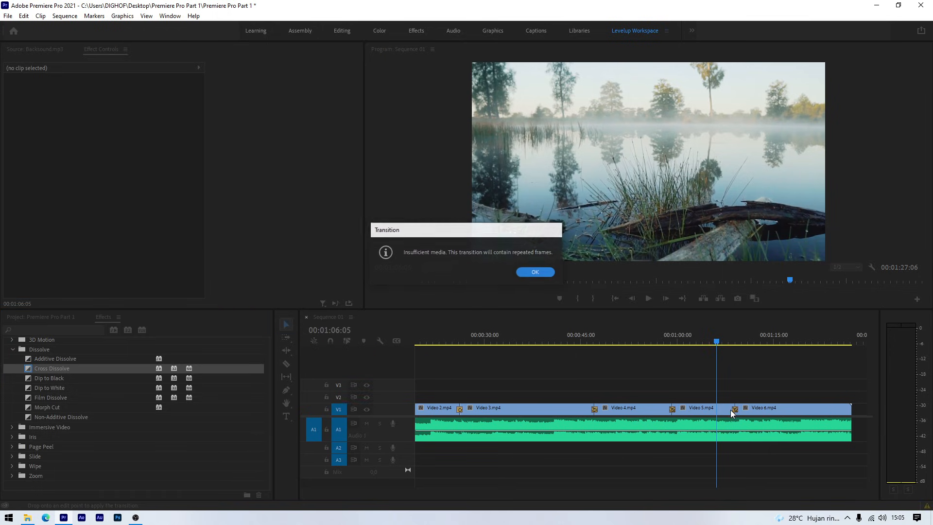
pyautogui.press('Return')
pyautogui.press('space')
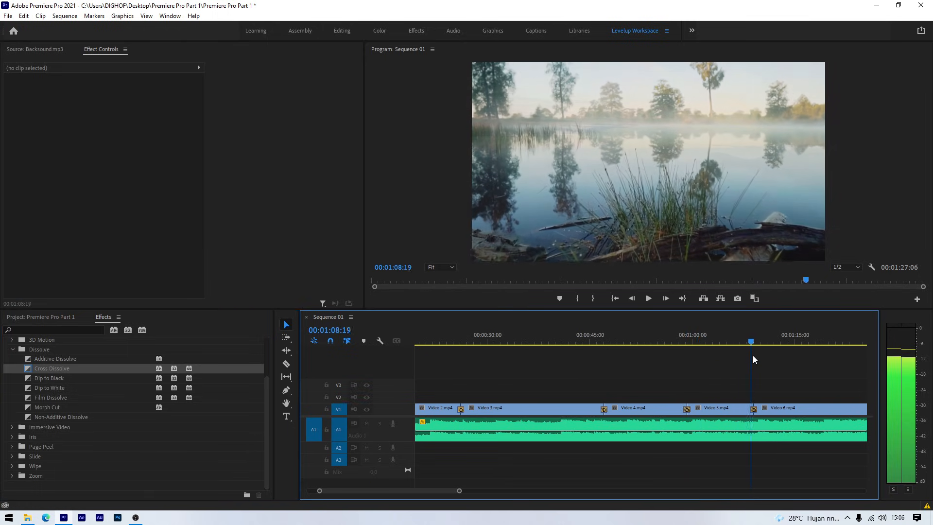
pyautogui.click(666, 366)
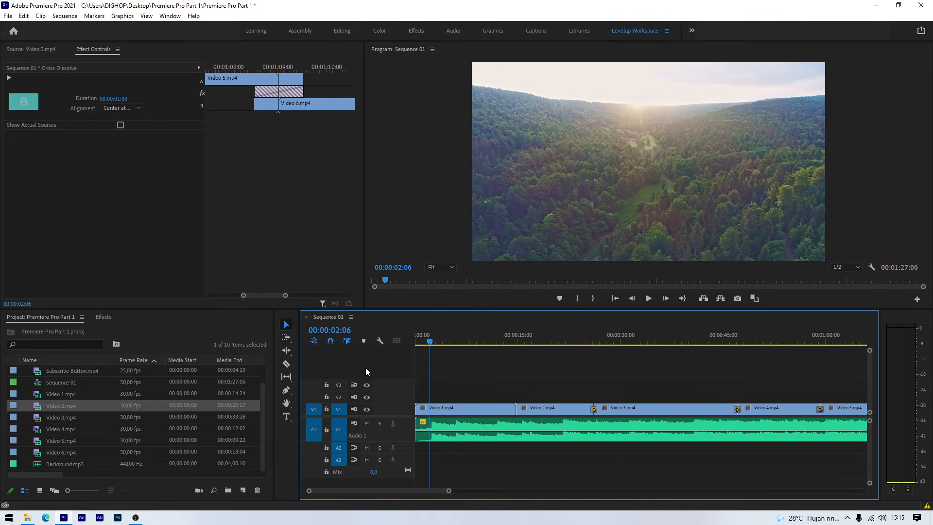
# Add a text title reading "Ngopi Santuy" over Video 1.mp4 at 00:00:03:25, and return to the Selection tool
pyautogui.click(286, 416)
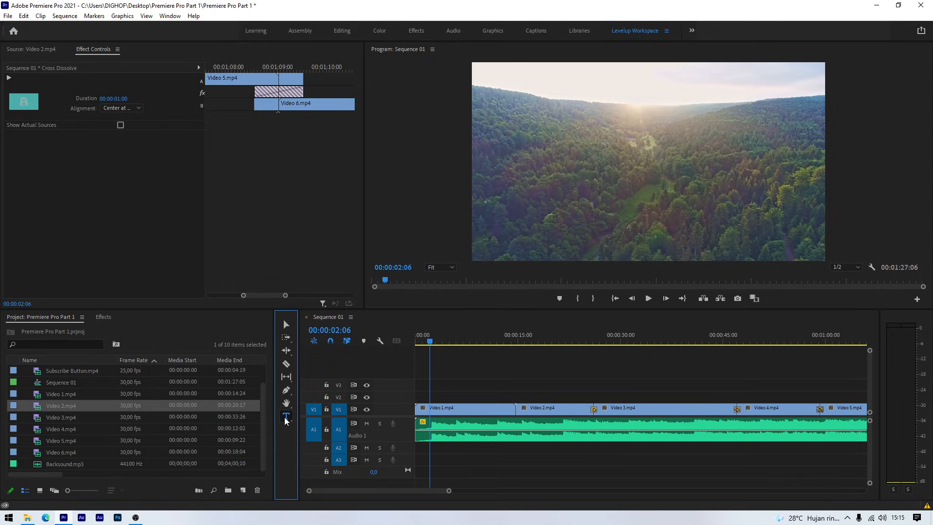
pyautogui.click(432, 343)
pyautogui.moveTo(433, 344); pyautogui.dragTo(442, 343)
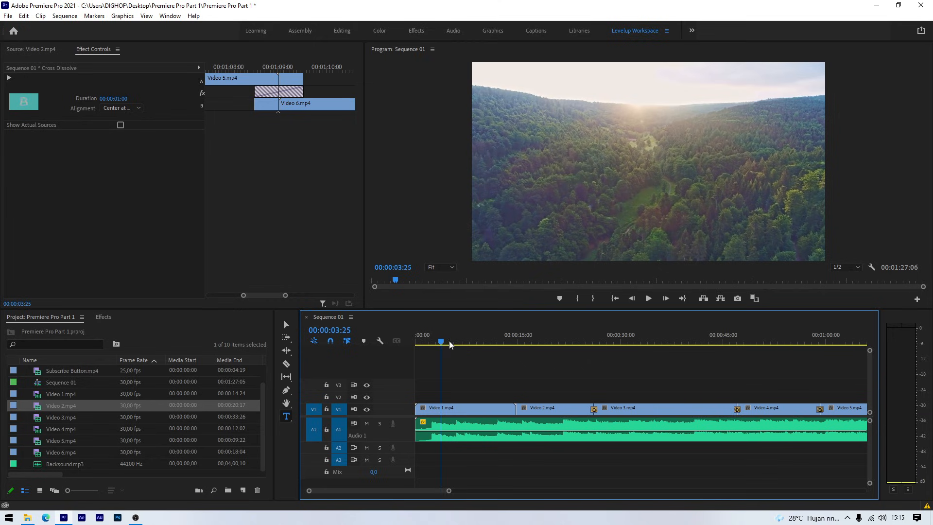
pyautogui.click(562, 154)
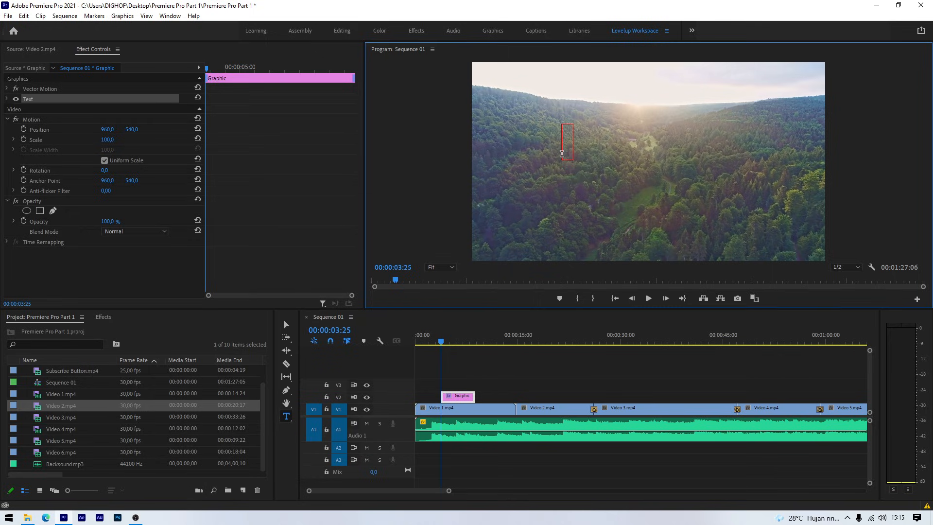
pyautogui.write('Ngopi')
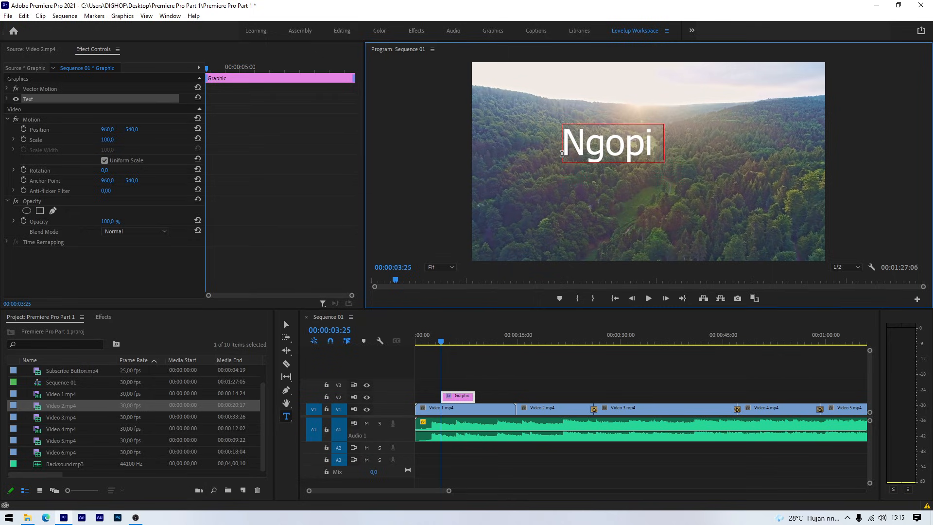
pyautogui.write(' Santuy')
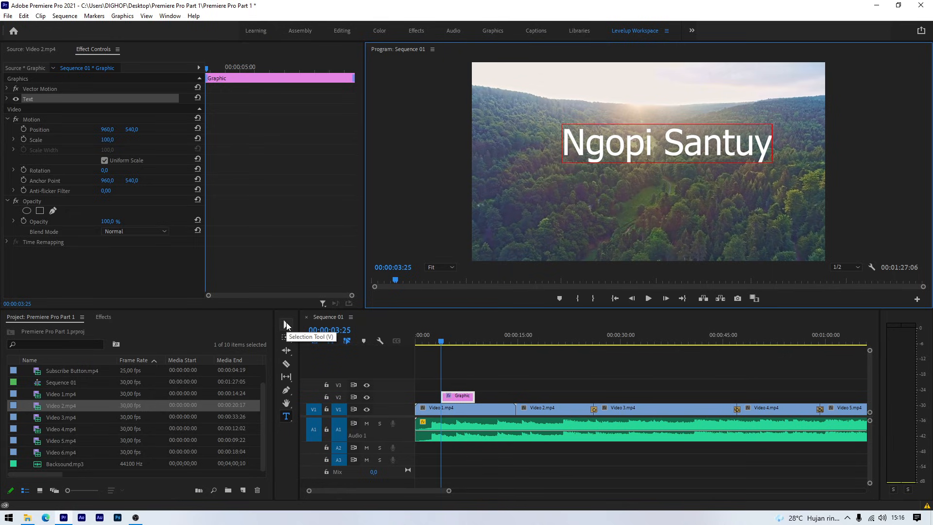
pyautogui.click(287, 324)
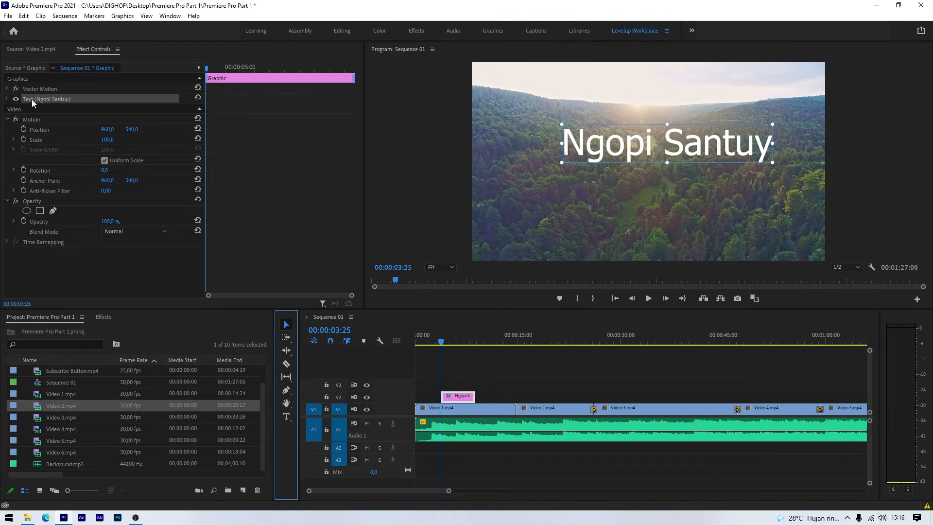
# Set the "Ngopi Santuy" title's font to Wynter Sandy and its font size to 235
pyautogui.click(7, 99)
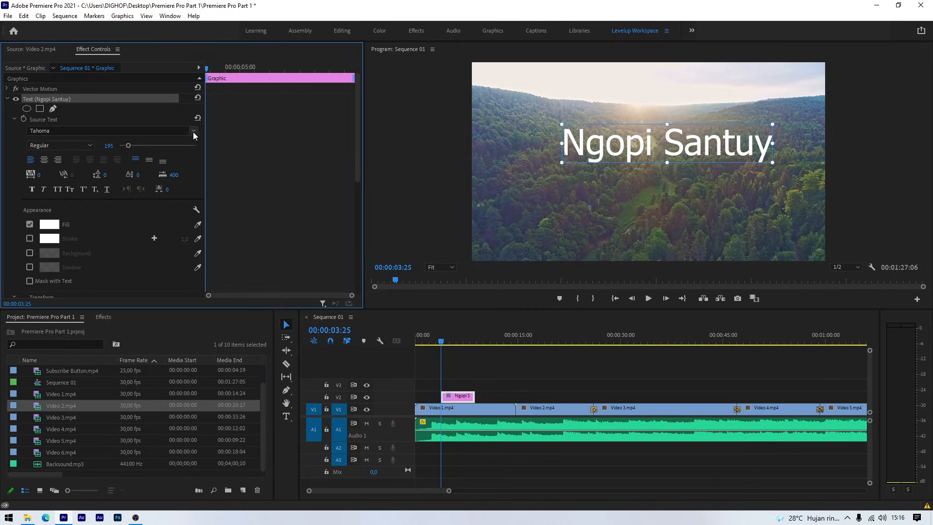
pyautogui.click(193, 132)
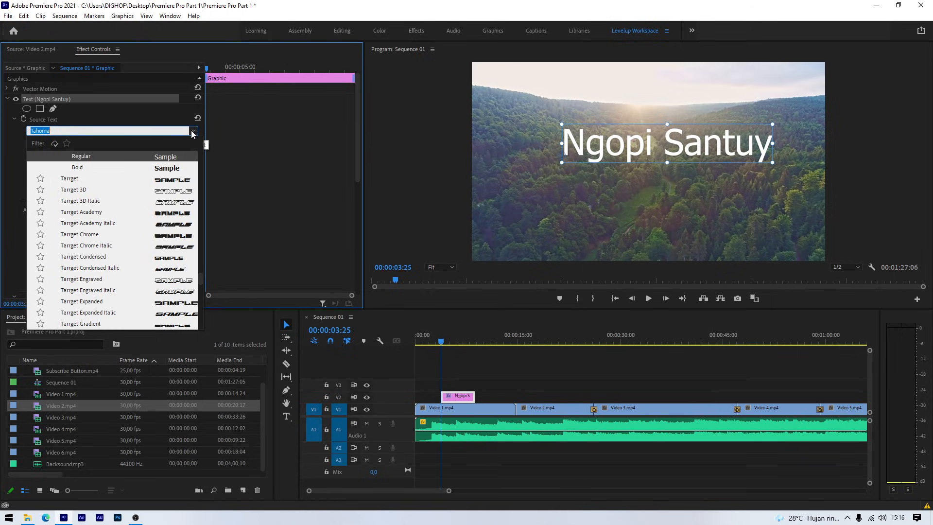
pyautogui.write('wy')
pyautogui.click(109, 157)
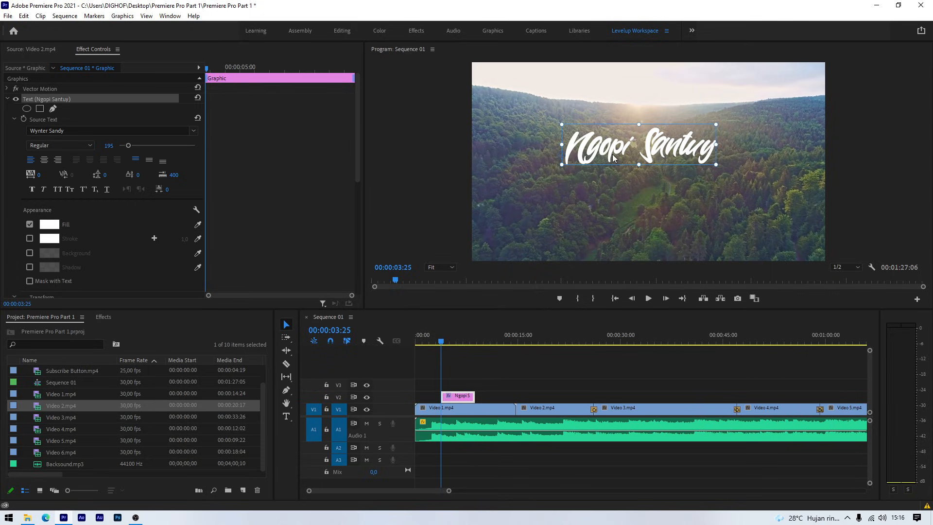
pyautogui.moveTo(128, 146); pyautogui.dragTo(130, 147)
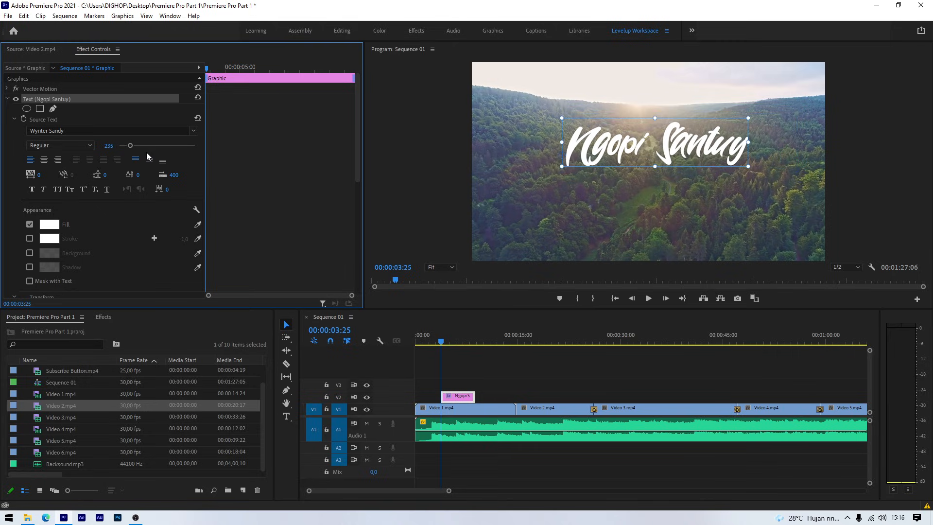
# Move the title to the centre of the frame and play back its appearance over Video 1.mp4
pyautogui.click(567, 154)
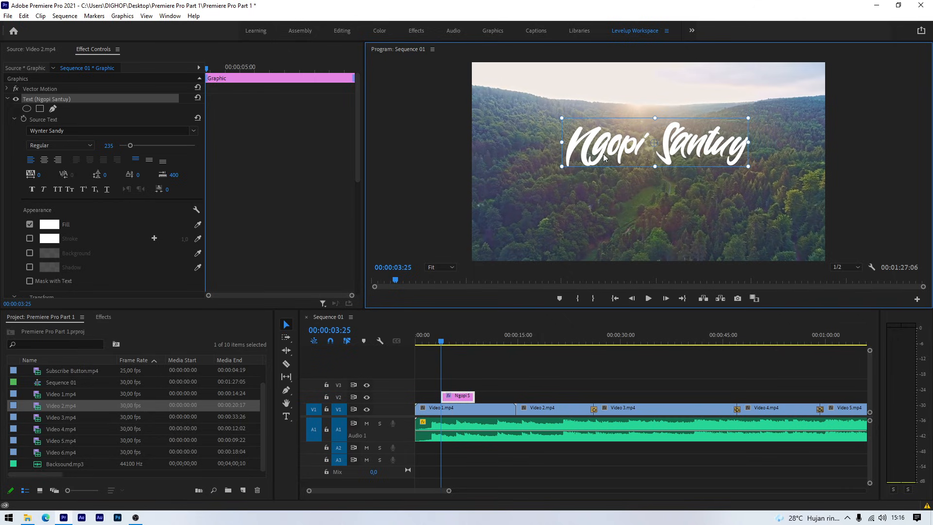
pyautogui.moveTo(586, 143); pyautogui.dragTo(613, 178)
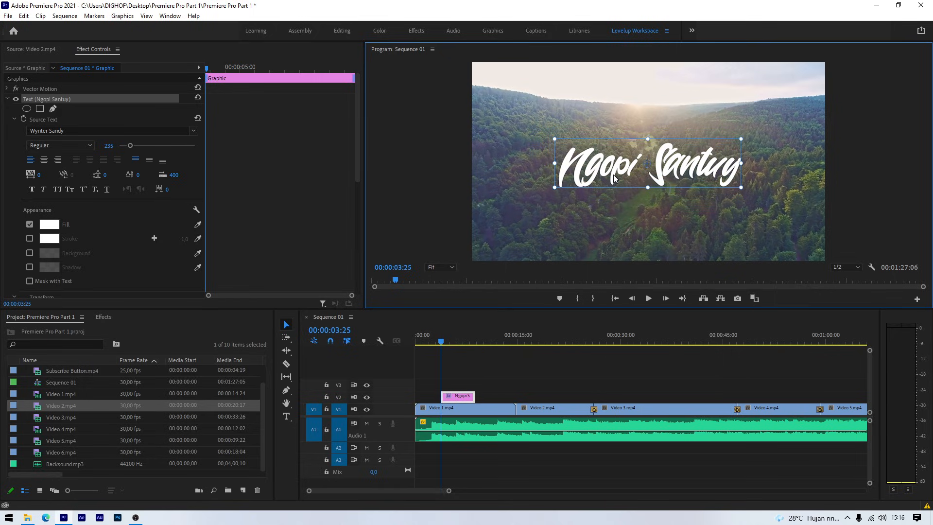
pyautogui.click(454, 349)
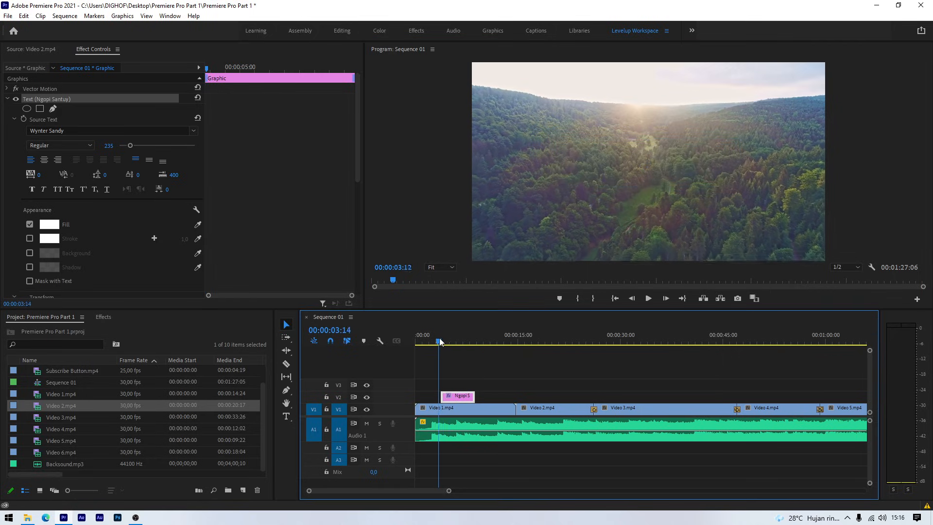
pyautogui.press('space')
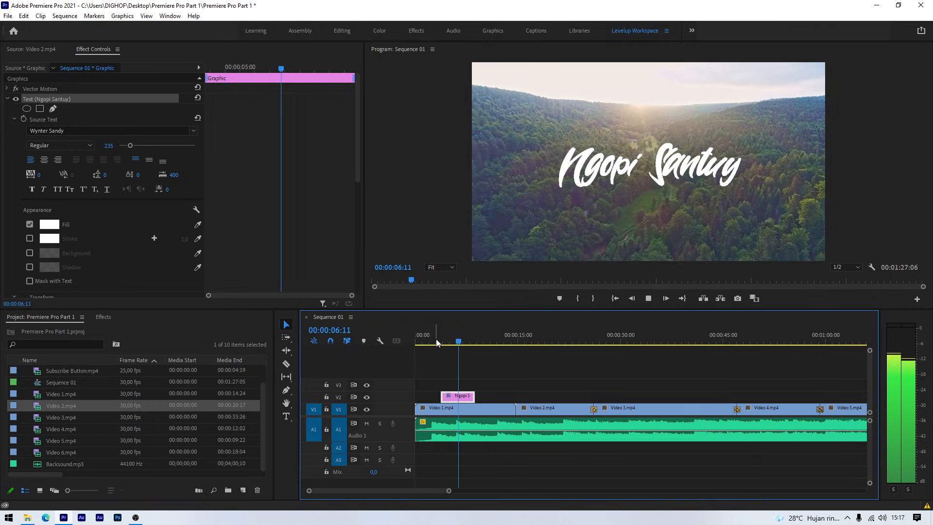
pyautogui.click(433, 341)
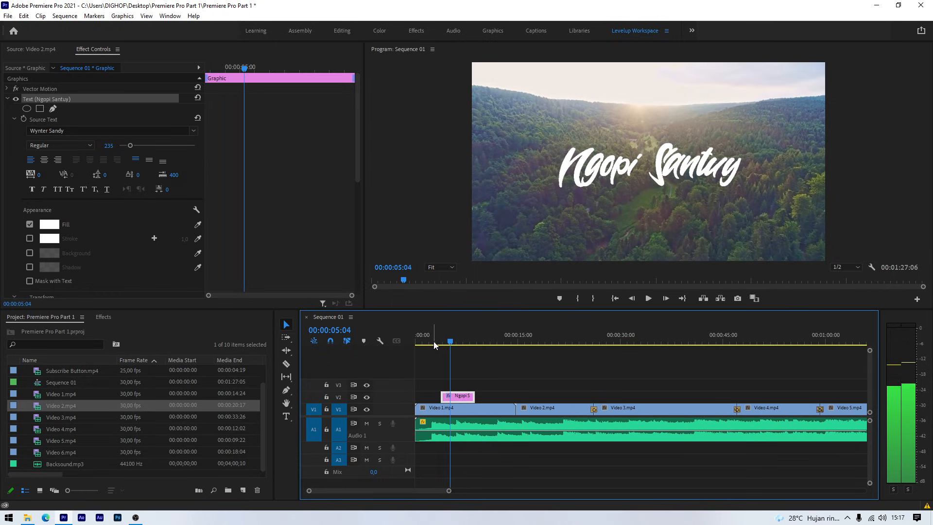
pyautogui.press('space')
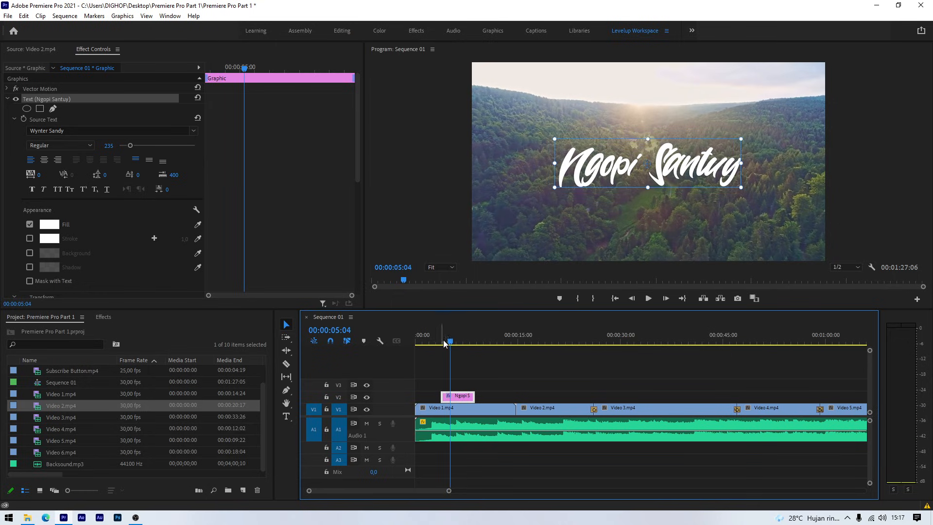
# Start animating the title clip's opacity with a 0% keyframe at 00:00:03:25
pyautogui.moveTo(452, 345); pyautogui.dragTo(443, 345)
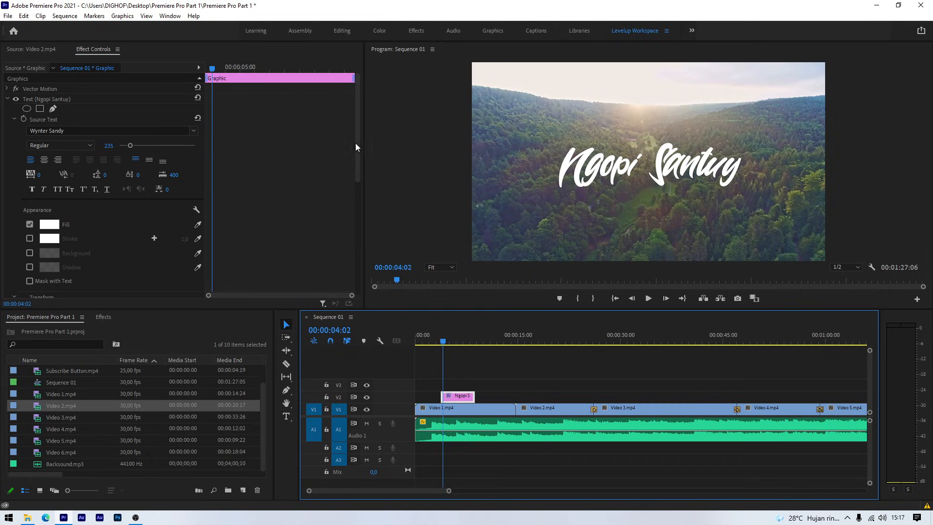
pyautogui.moveTo(358, 144); pyautogui.dragTo(358, 262)
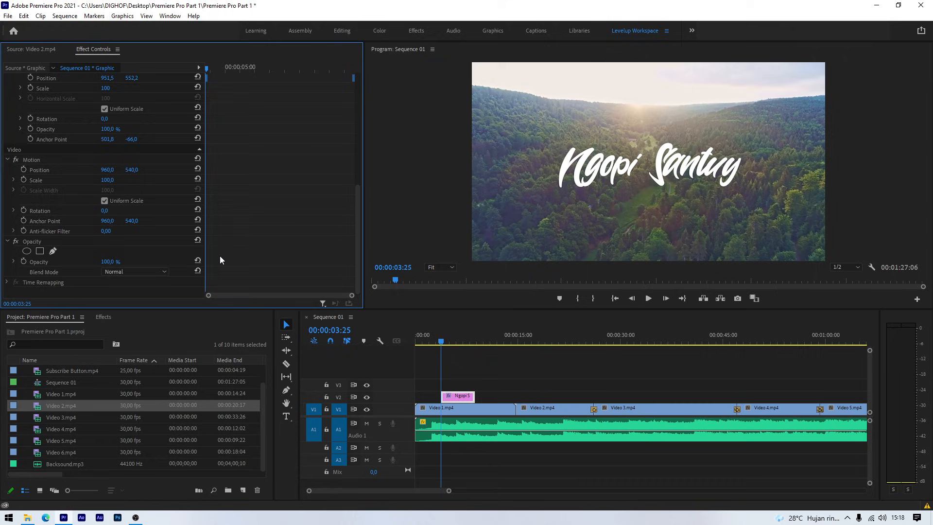
pyautogui.click(23, 262)
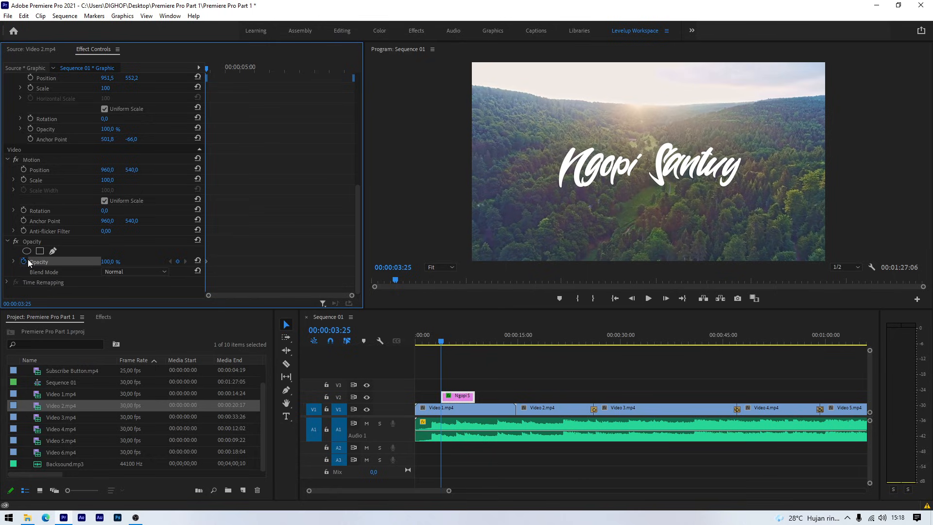
pyautogui.click(115, 261)
pyautogui.write('0')
pyautogui.press('Return')
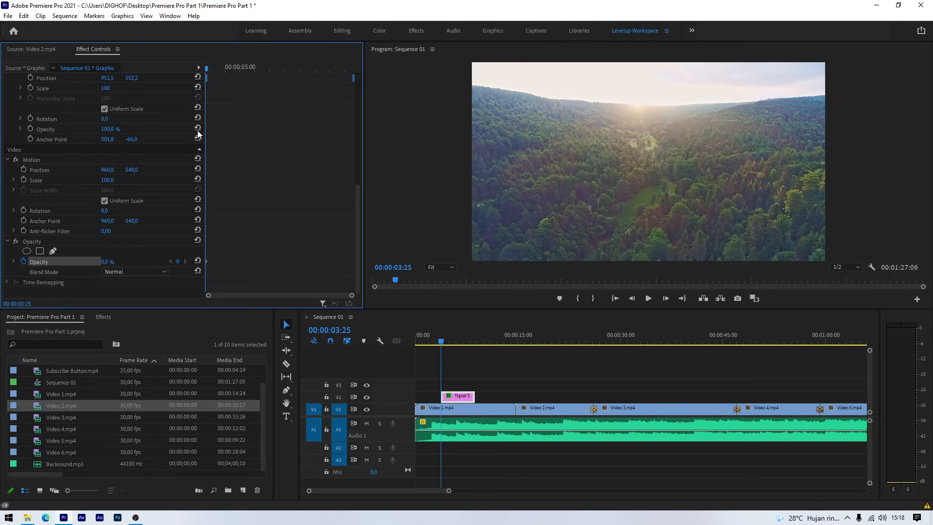
# Add a 100% opacity keyframe to the title clip at 00:00:04:18 and play back the fade-in
pyautogui.moveTo(208, 71); pyautogui.dragTo(230, 71)
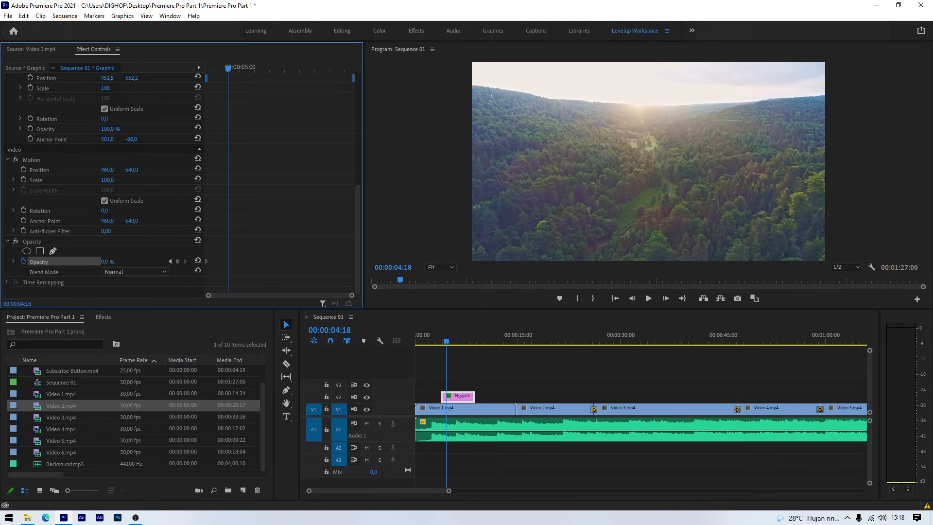
pyautogui.click(114, 261)
pyautogui.write('100')
pyautogui.press('Return')
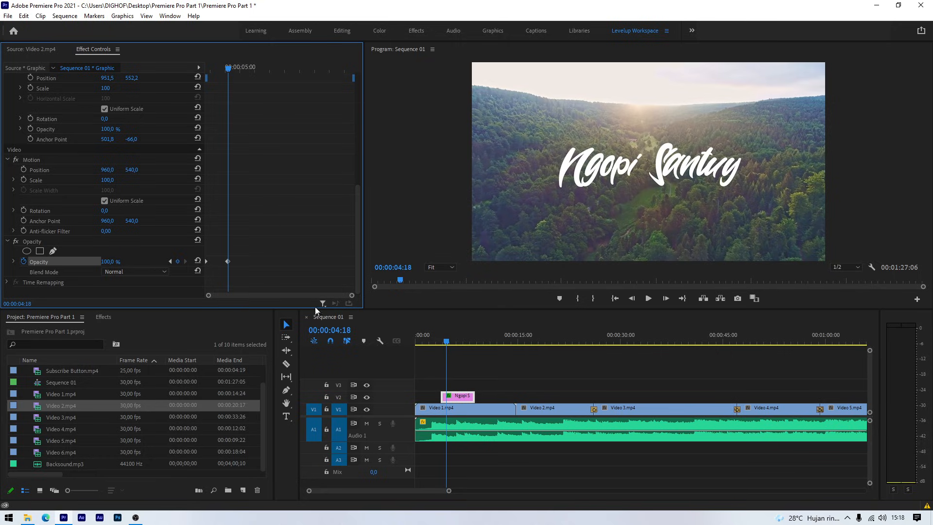
pyautogui.click(433, 343)
pyautogui.press('space')
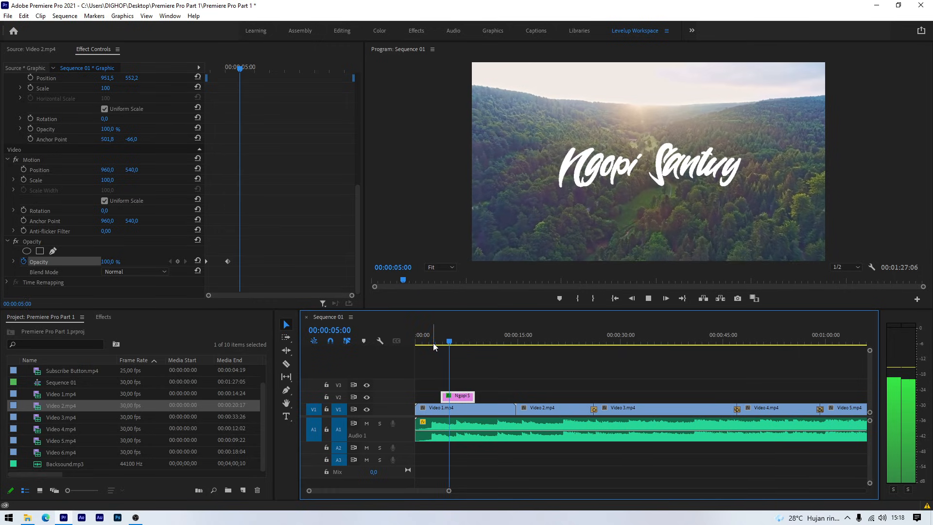
pyautogui.press('space')
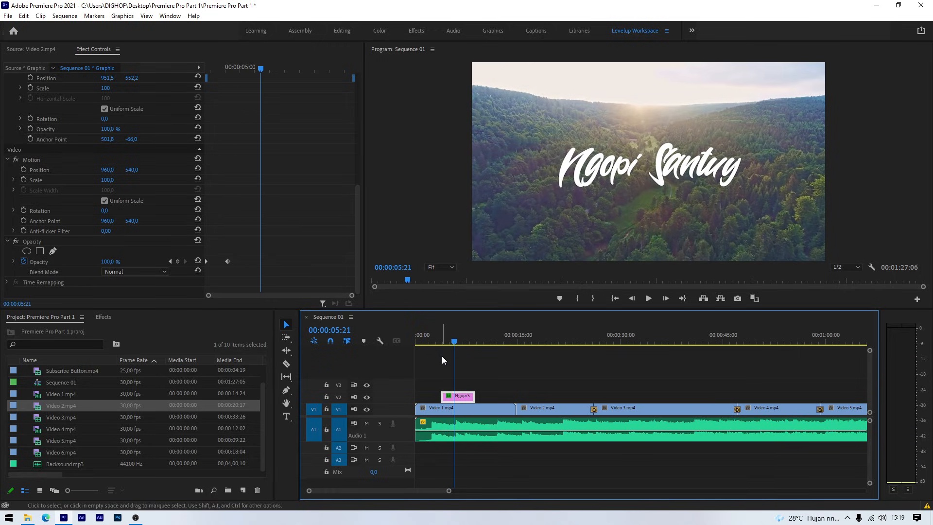
# Lengthen the title's fade-in by moving its 100% opacity keyframe about one second further along, and play it back
pyautogui.click(228, 262)
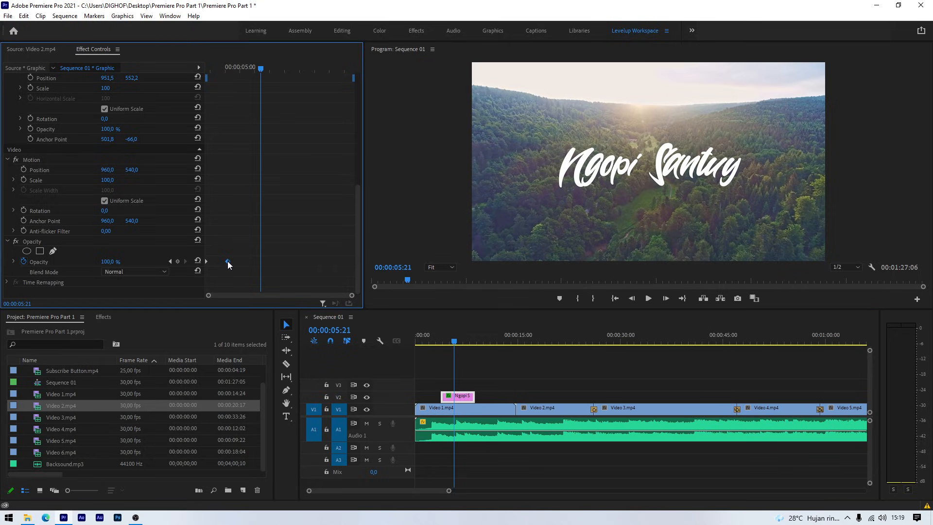
pyautogui.moveTo(227, 260); pyautogui.dragTo(254, 260)
pyautogui.moveTo(456, 345); pyautogui.dragTo(433, 344)
pyautogui.press('space')
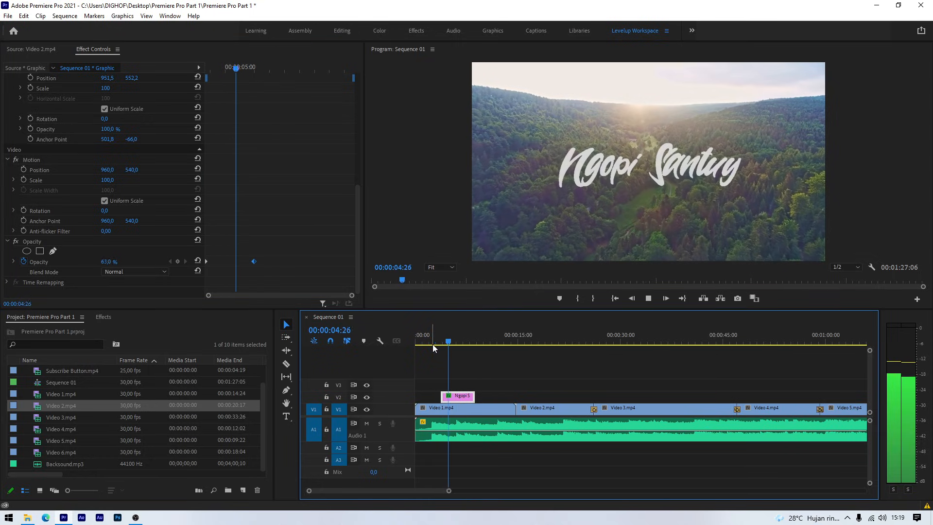
pyautogui.press('space')
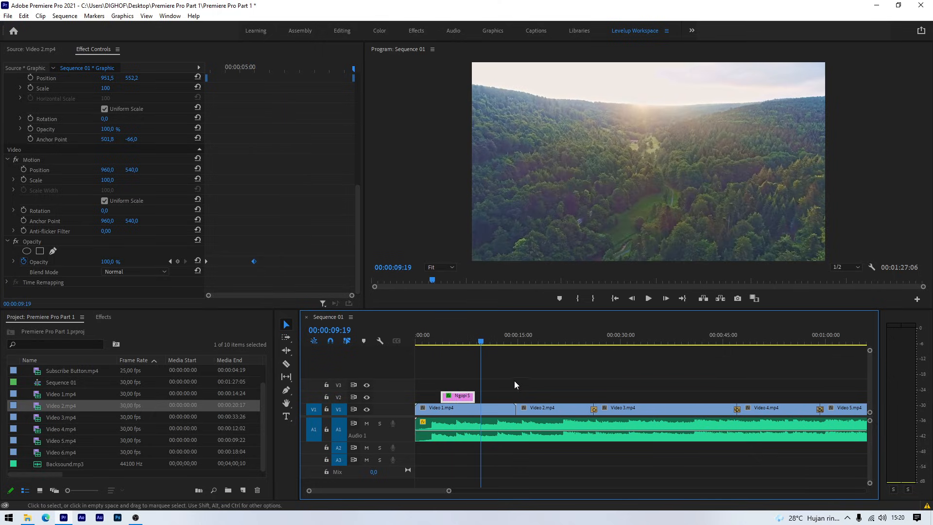
pyautogui.click(515, 373)
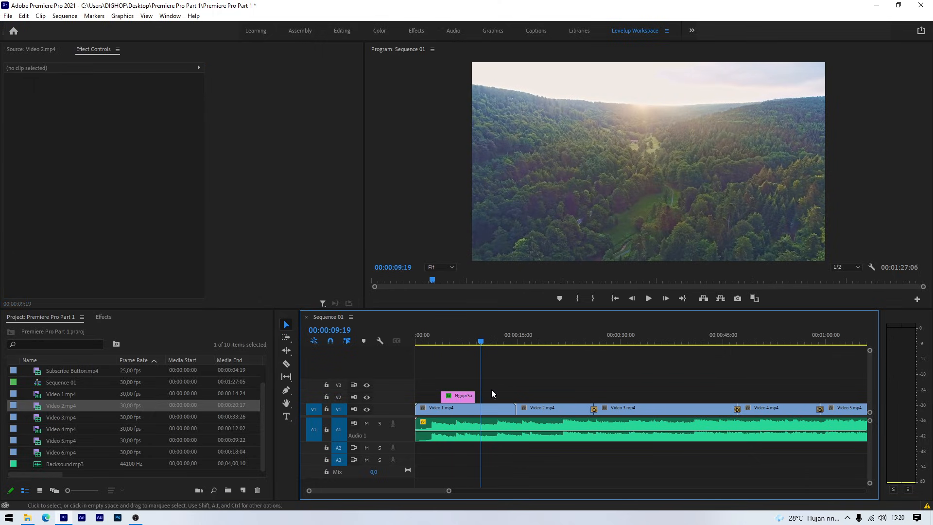
# Extend the title clip on V2 to the end of Video 1.mp4 and play back the passage into Video 2.mp4
pyautogui.click(464, 398)
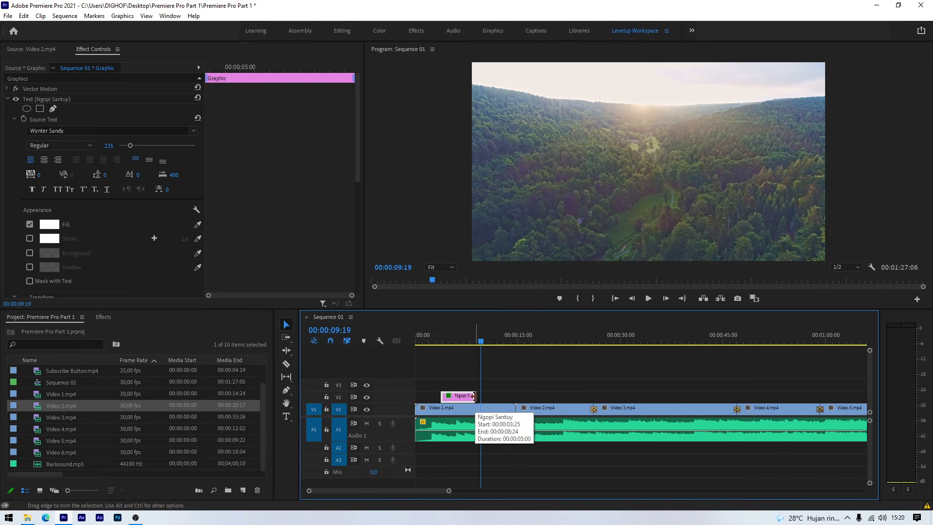
pyautogui.moveTo(473, 396); pyautogui.dragTo(515, 395)
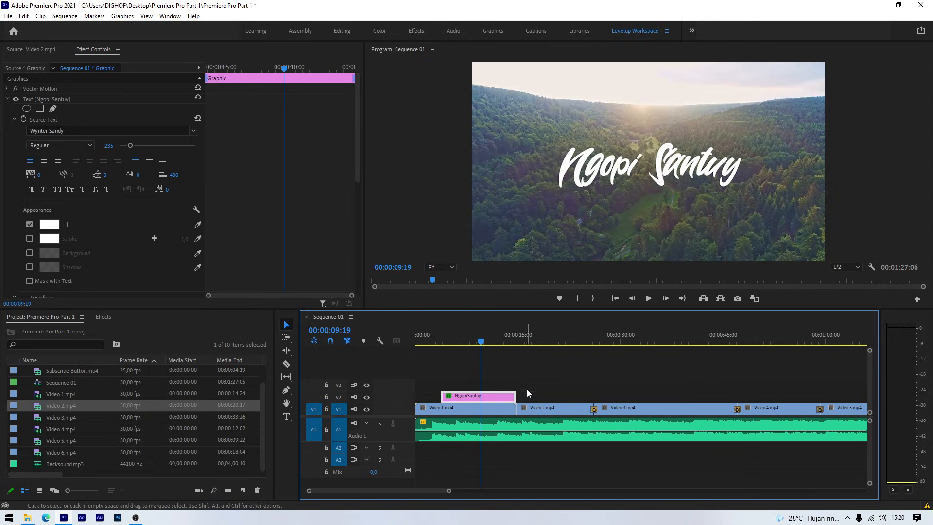
pyautogui.press('space')
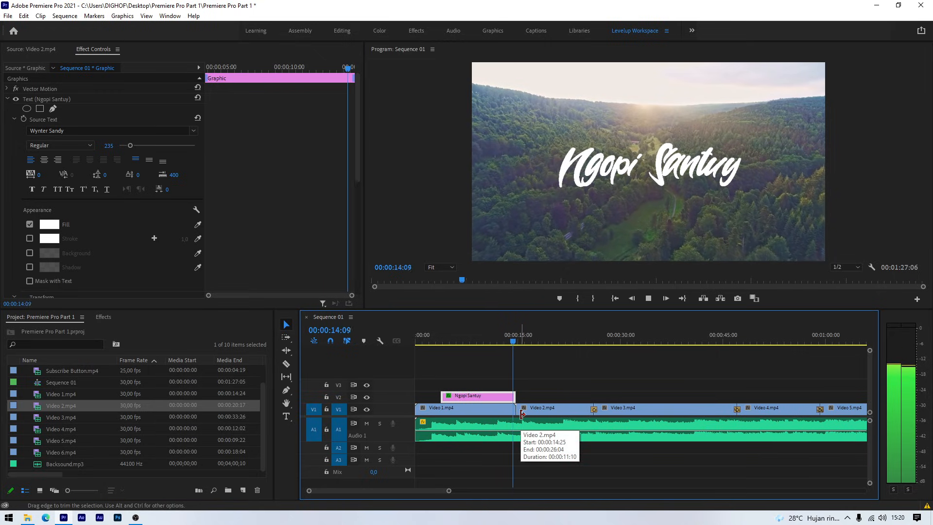
pyautogui.click(506, 343)
pyautogui.click(498, 343)
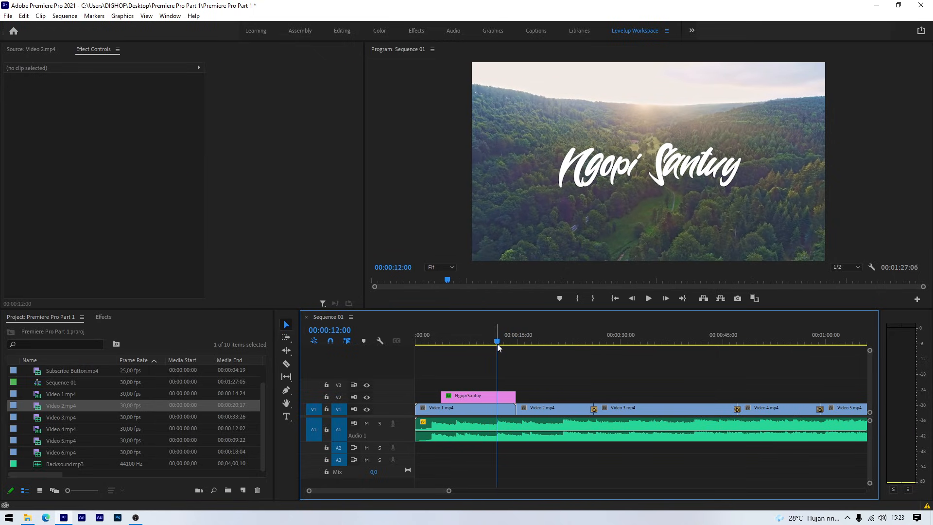
pyautogui.press('space')
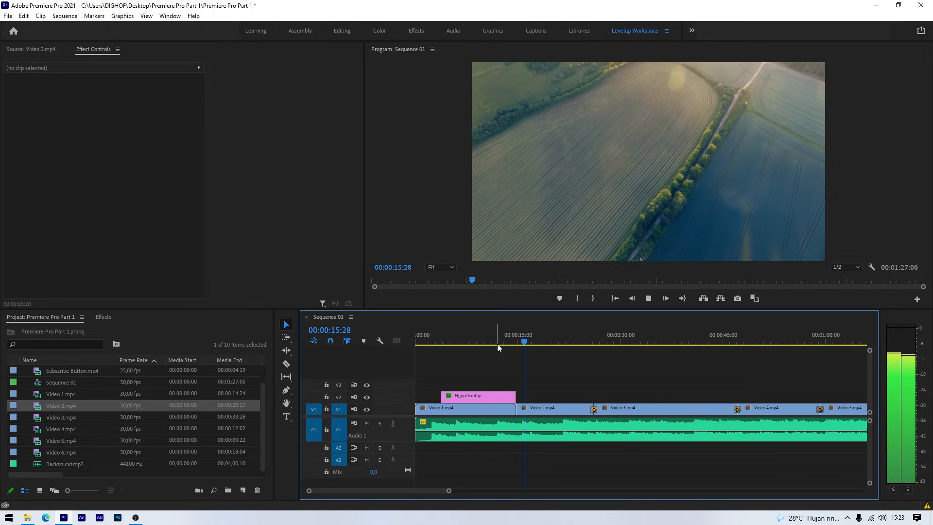
pyautogui.press('space')
# Add a 100% opacity keyframe to the title clip at 00:00:11:26
pyautogui.click(498, 342)
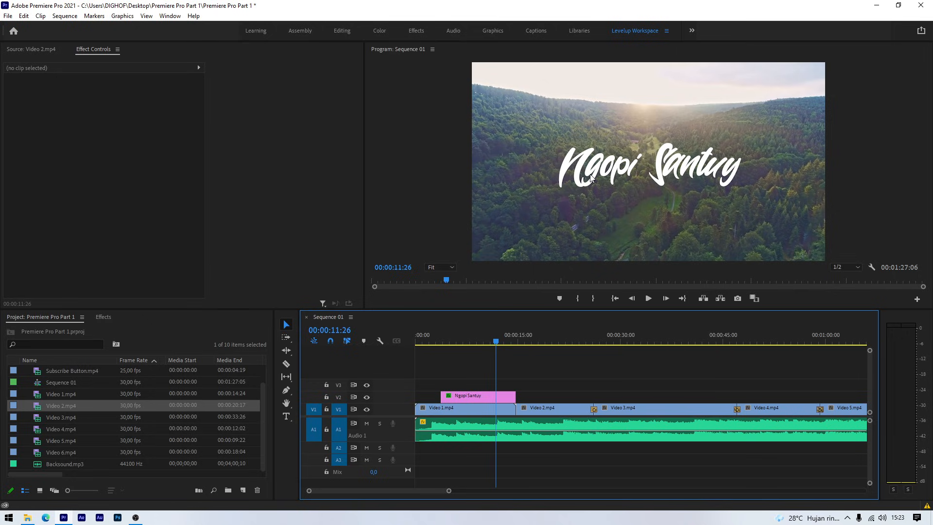
pyautogui.click(506, 396)
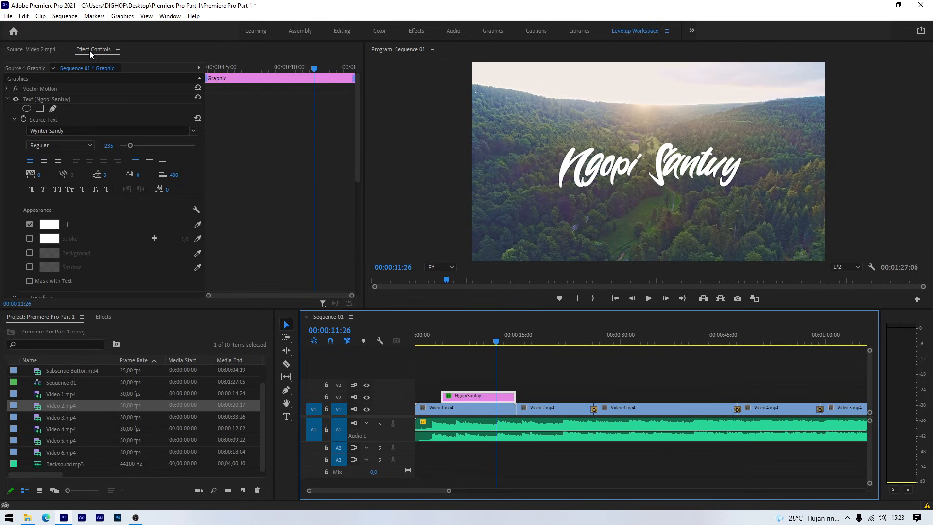
pyautogui.moveTo(358, 120); pyautogui.dragTo(360, 251)
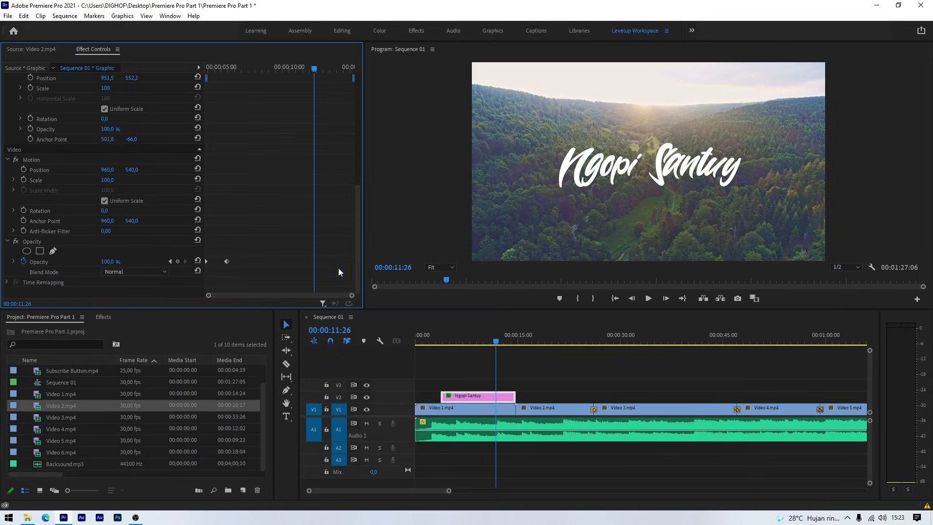
pyautogui.moveTo(312, 72); pyautogui.dragTo(314, 69)
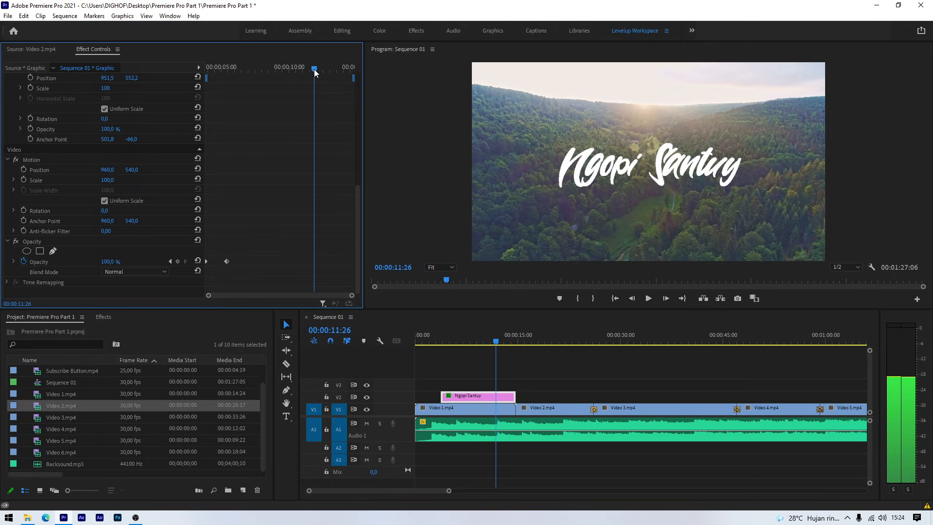
pyautogui.click(178, 261)
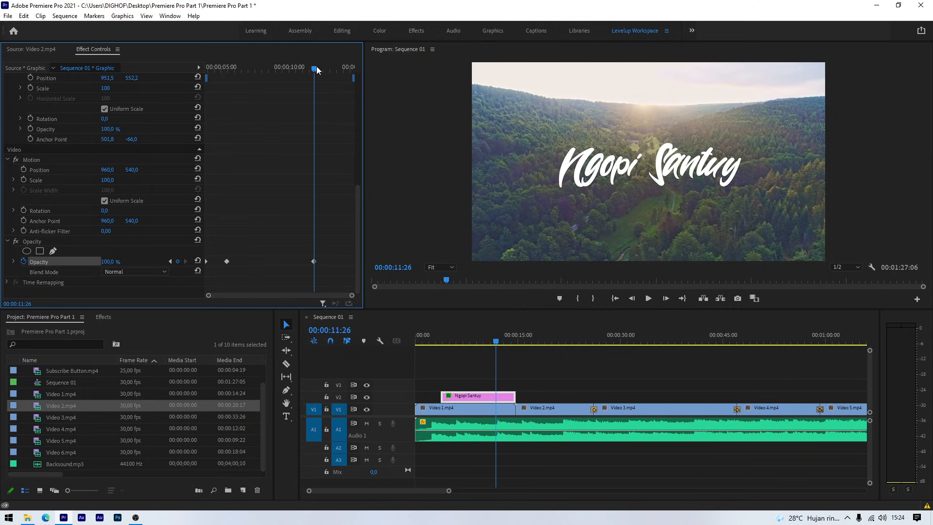
# Add a 0% opacity keyframe to the title clip at 00:00:14:13 and play back the fade-in and fade-out
pyautogui.moveTo(316, 66); pyautogui.dragTo(351, 73)
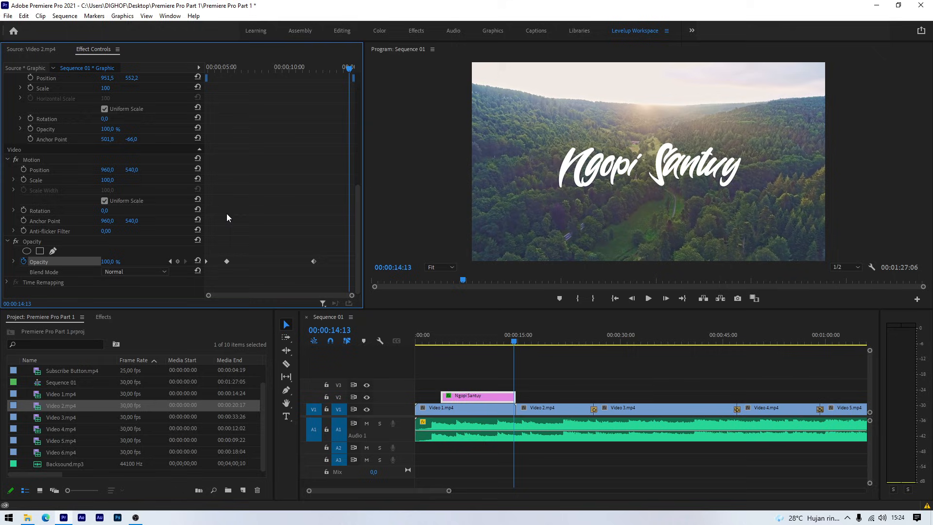
pyautogui.click(178, 261)
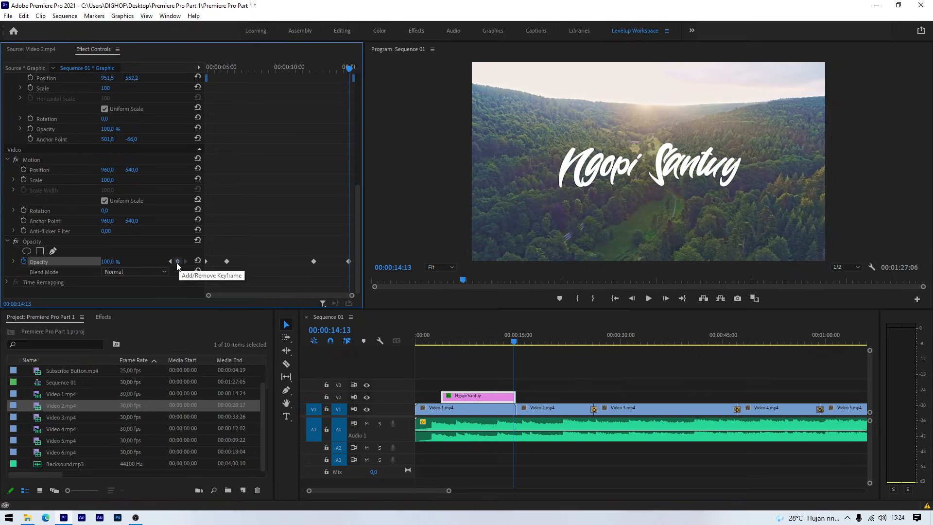
pyautogui.click(114, 261)
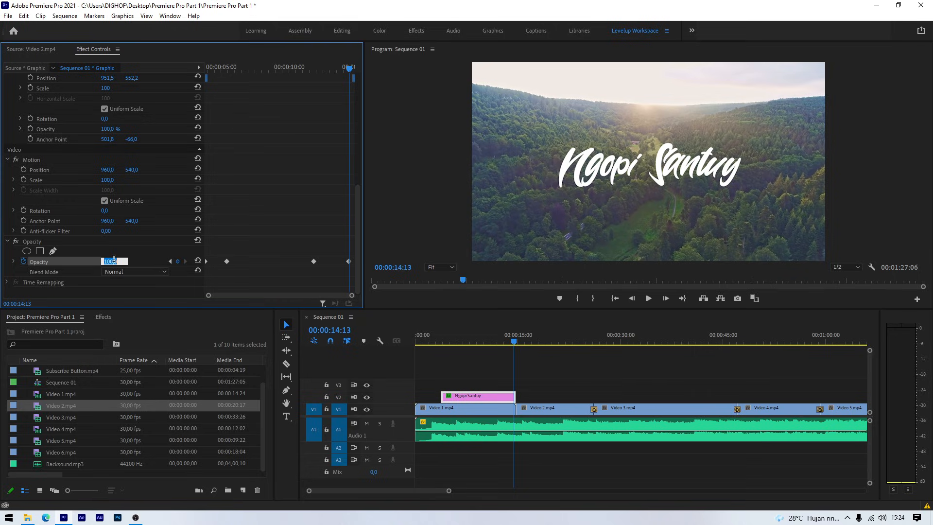
pyautogui.write('0')
pyautogui.press('Return')
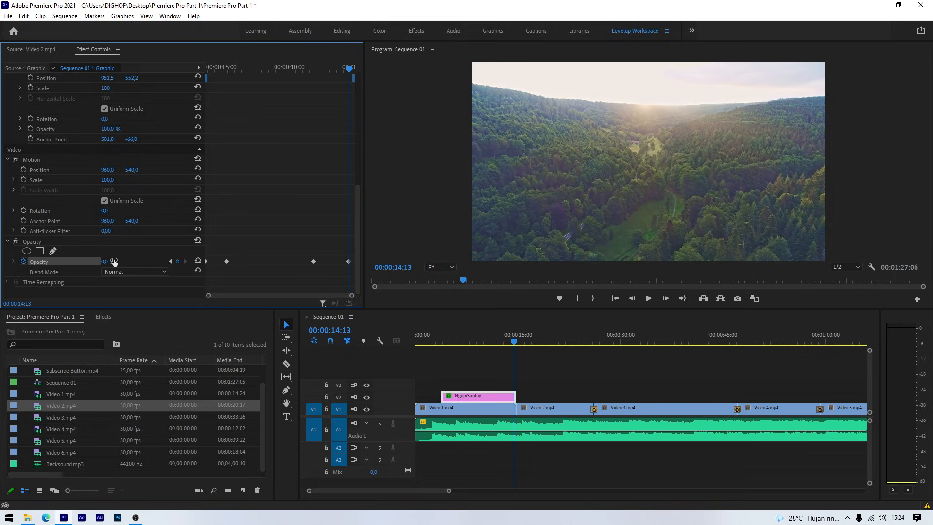
pyautogui.moveTo(496, 339); pyautogui.dragTo(429, 348)
pyautogui.press('space')
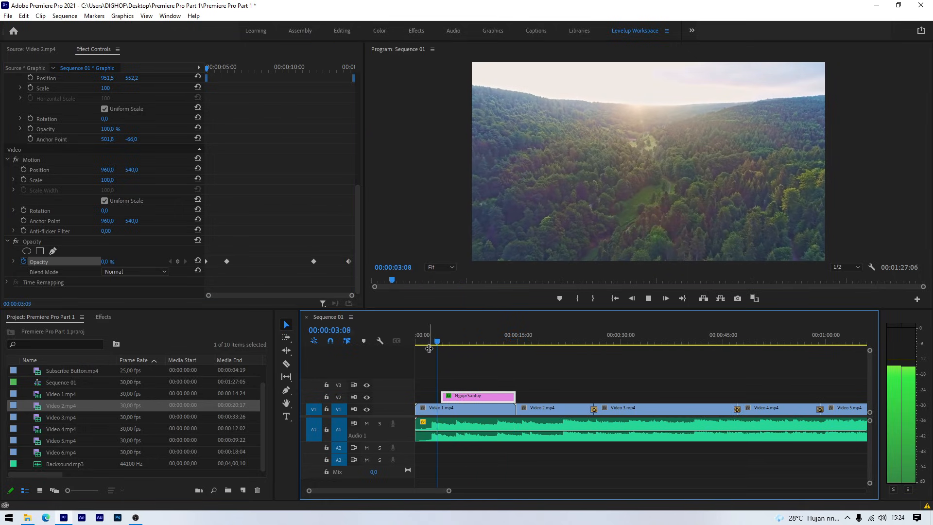
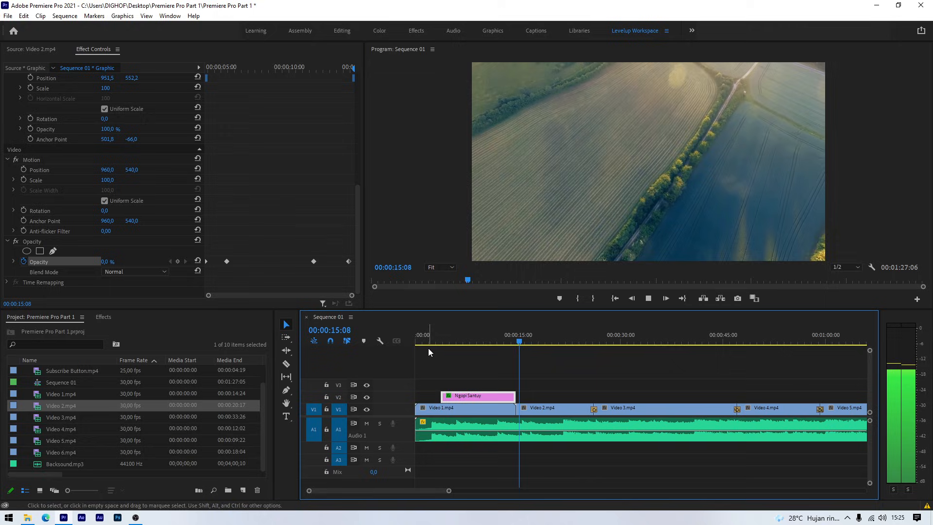
pyautogui.press('space')
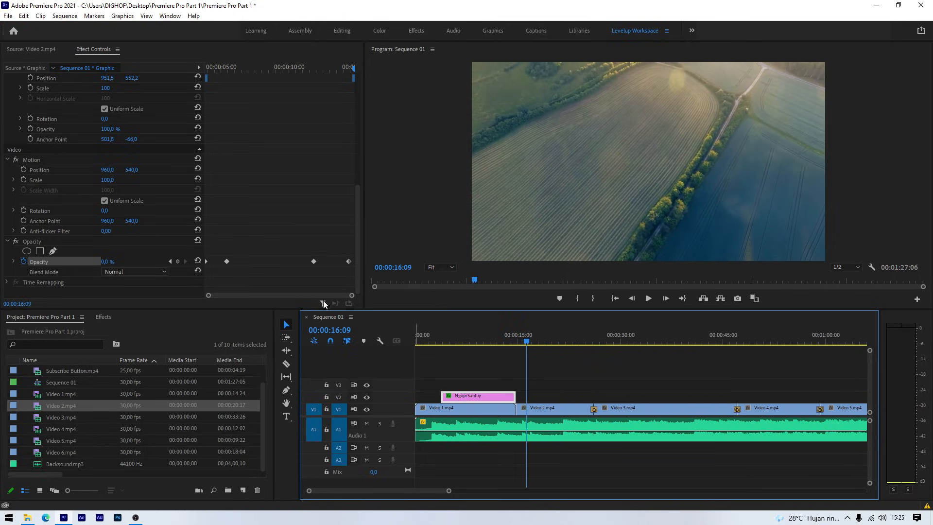
# Slow the title's fade-in by moving its second opacity keyframe about 1.3 seconds further along, and play back the title
pyautogui.click(231, 264)
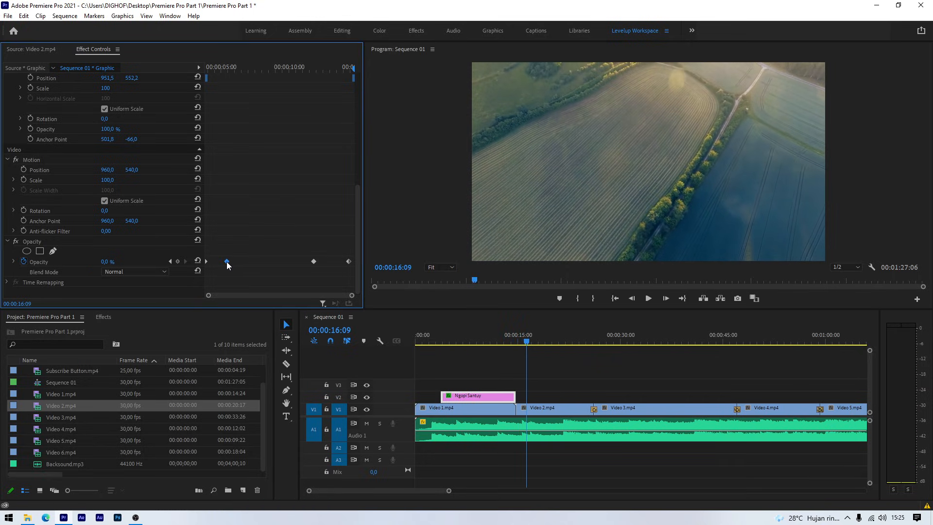
pyautogui.moveTo(226, 261); pyautogui.dragTo(244, 261)
pyautogui.click(436, 341)
pyautogui.press('space')
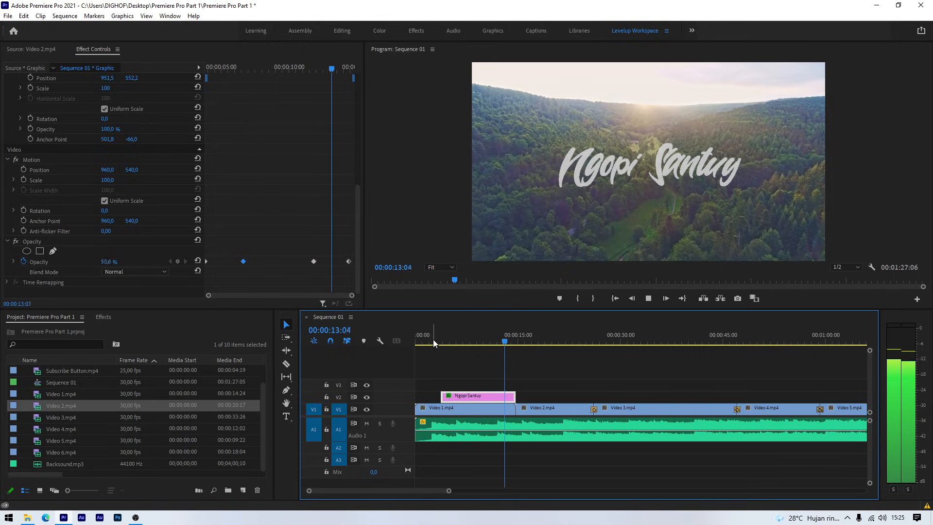
pyautogui.click(531, 354)
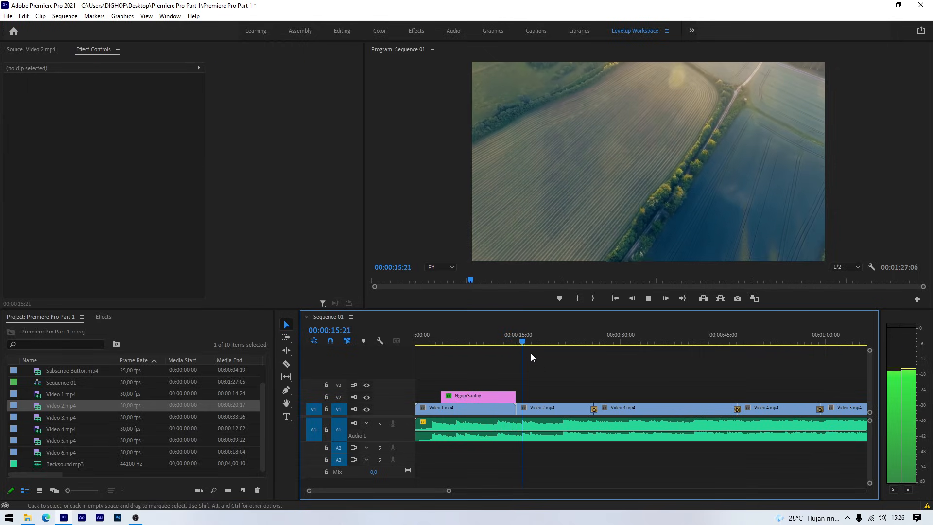
# Apply the default transition at the cut between Video 1.mp4 and Video 2.mp4 and play it back
pyautogui.moveTo(523, 345); pyautogui.dragTo(510, 342)
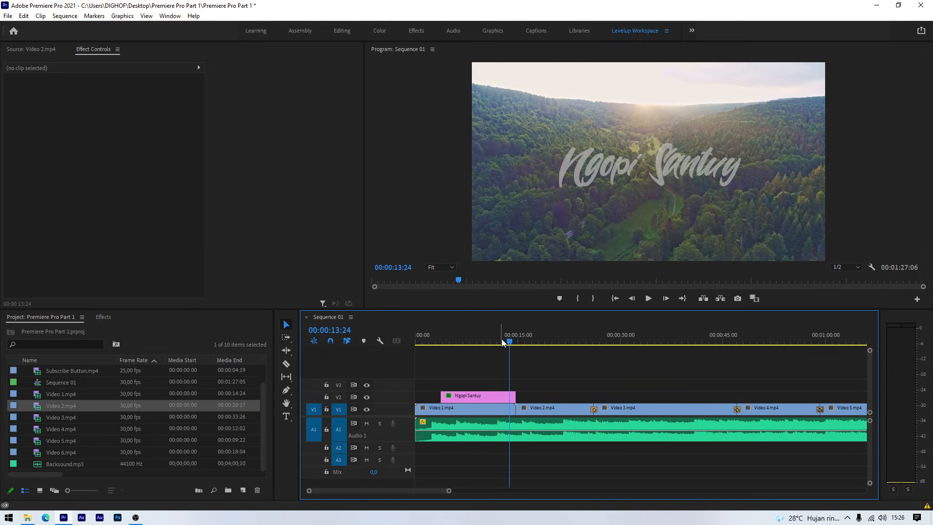
pyautogui.rightClick(518, 411)
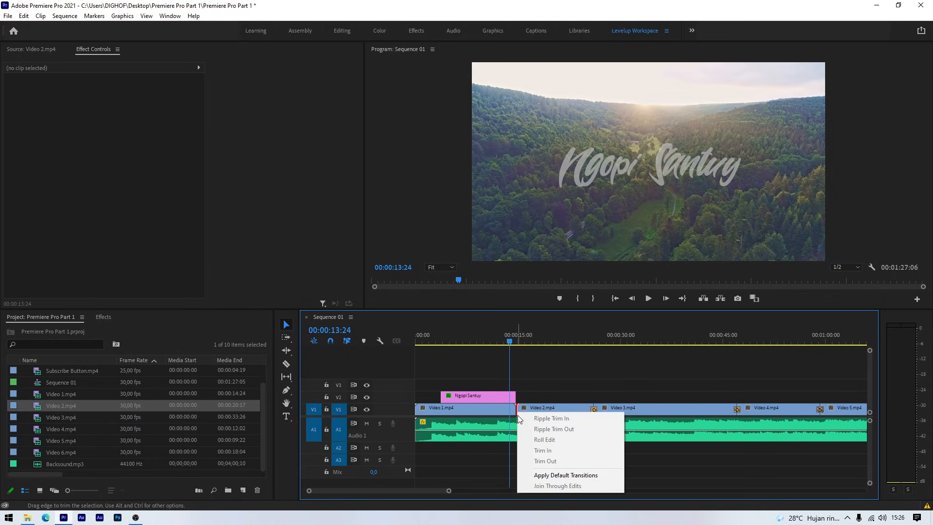
pyautogui.click(543, 477)
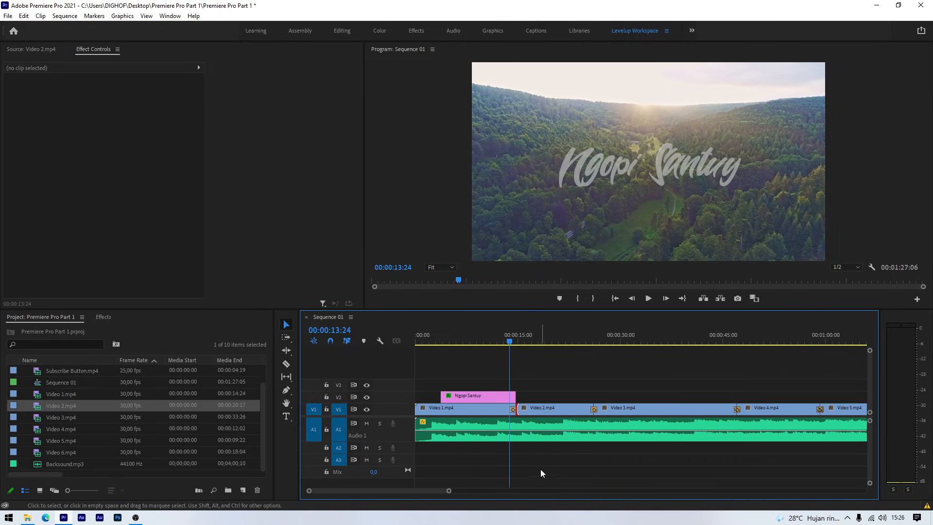
pyautogui.click(507, 341)
pyautogui.click(497, 343)
pyautogui.press('space')
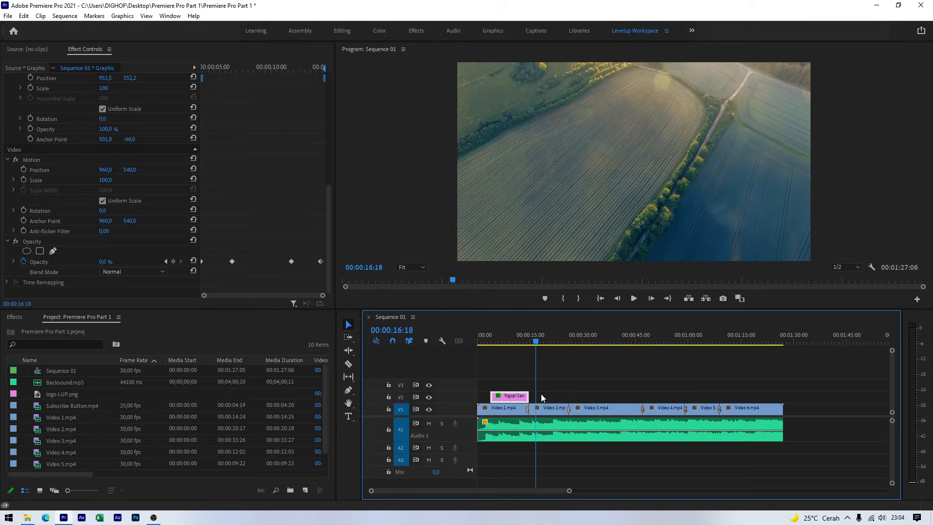
# Duplicate the Ngopi Santuy title clip on V2 so the copy spans the cut from Video 2.mp4 to Video 3.mp4, and play it back
pyautogui.click(543, 408)
pyautogui.click(515, 397)
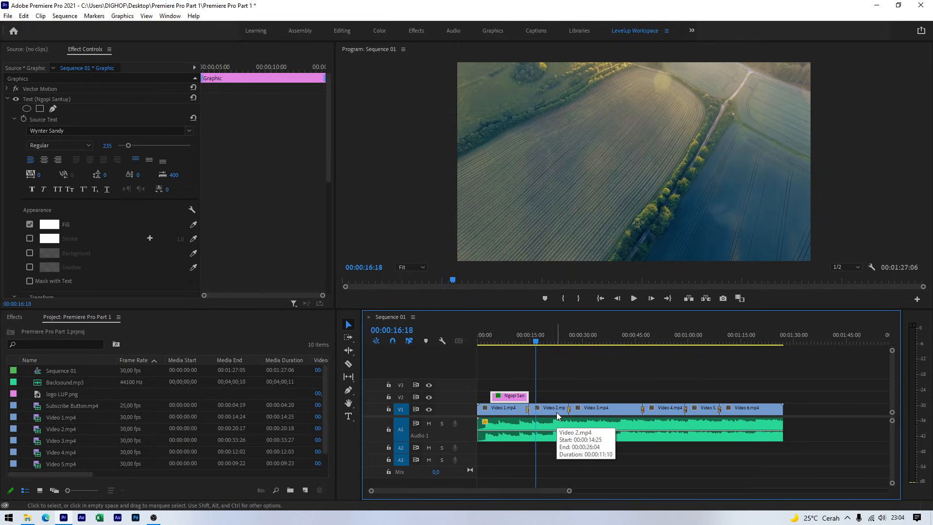
pyautogui.click(556, 412)
pyautogui.click(517, 398)
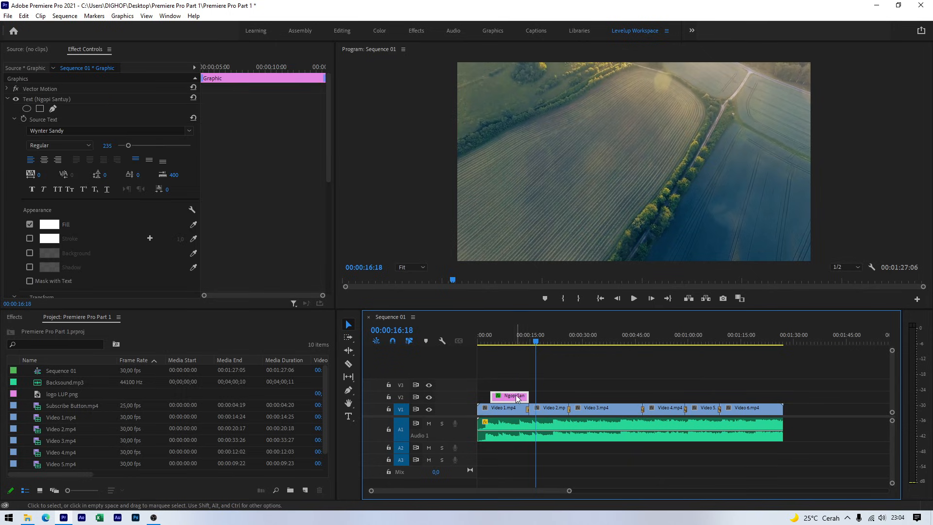
pyautogui.click(528, 343)
pyautogui.moveTo(528, 343); pyautogui.dragTo(515, 343)
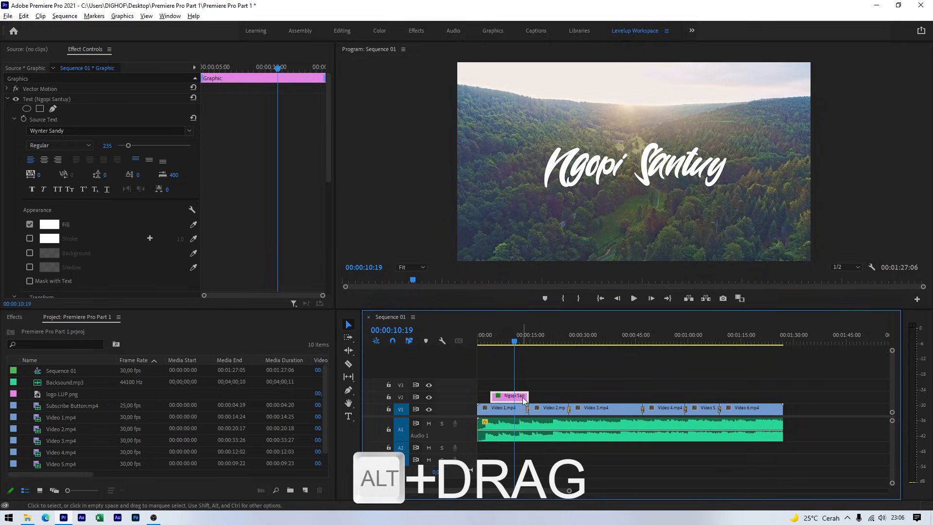
pyautogui.moveTo(523, 399); pyautogui.dragTo(576, 400)
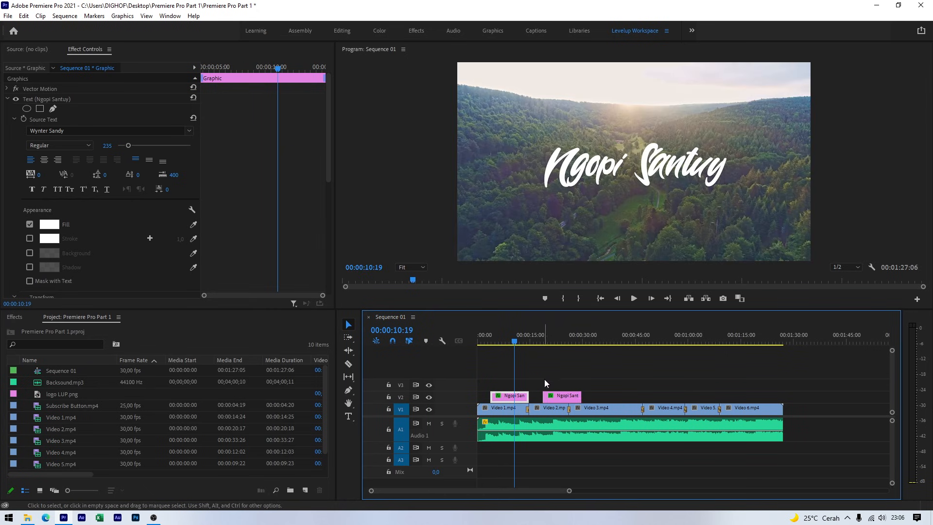
pyautogui.click(559, 397)
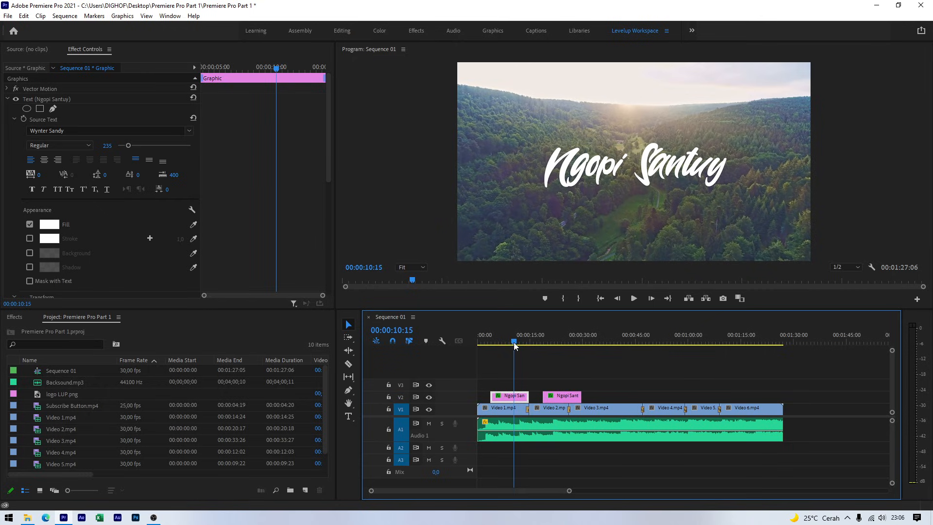
pyautogui.press('space')
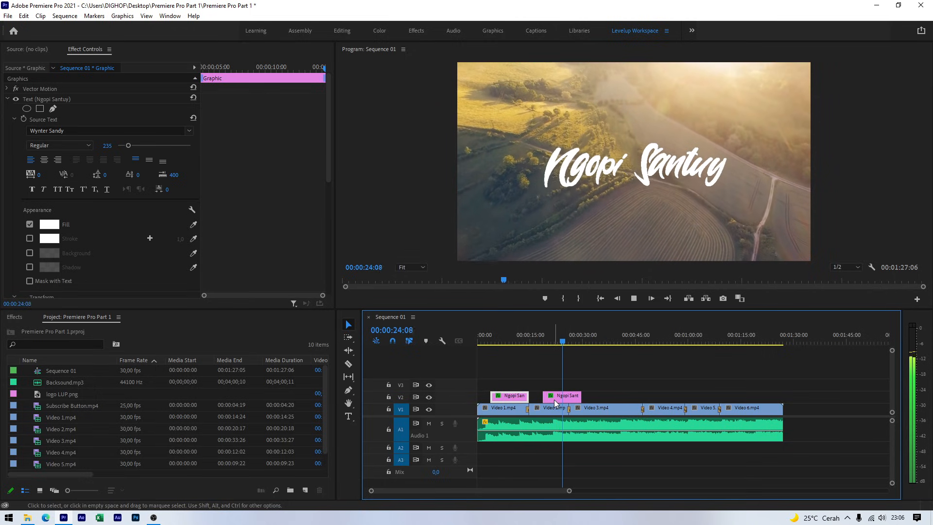
pyautogui.press('space')
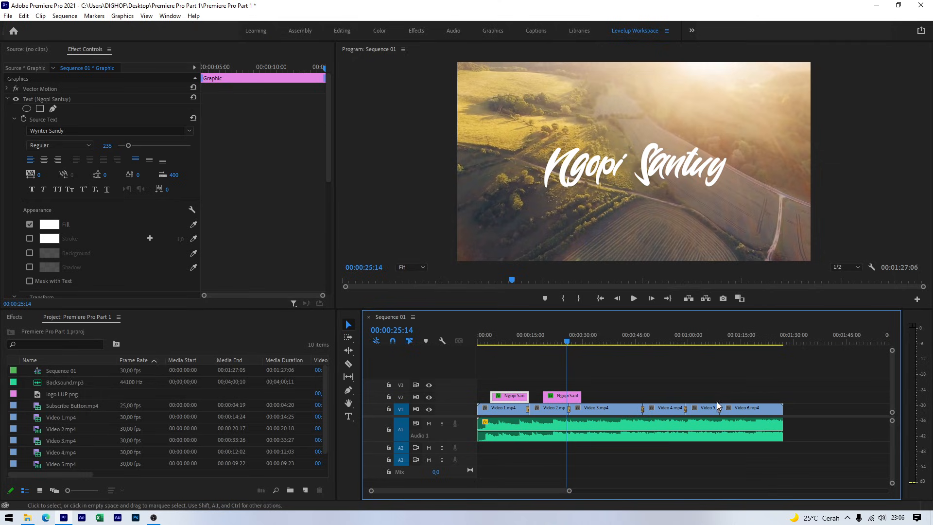
# Try to duplicate the Video 6.mp4 clip beyond the end of the sequence on V1
pyautogui.click(739, 409)
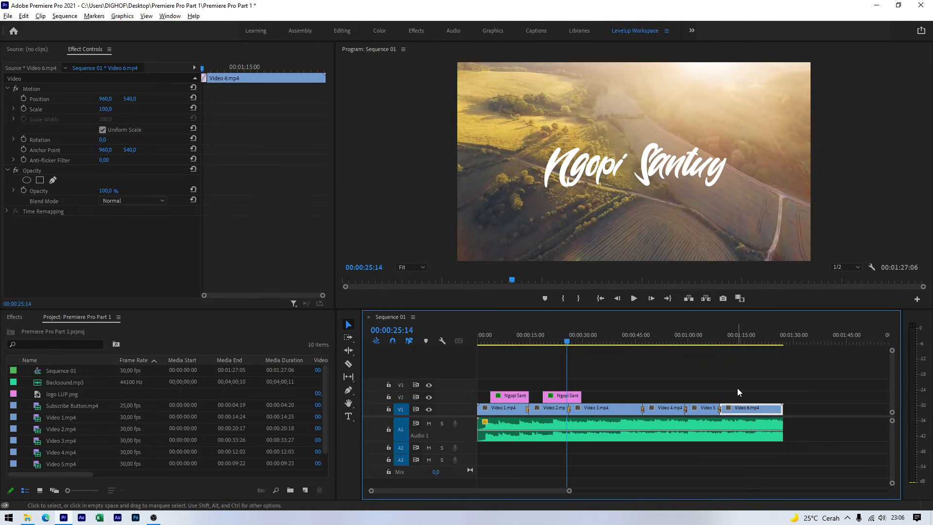
pyautogui.moveTo(730, 410); pyautogui.dragTo(874, 411)
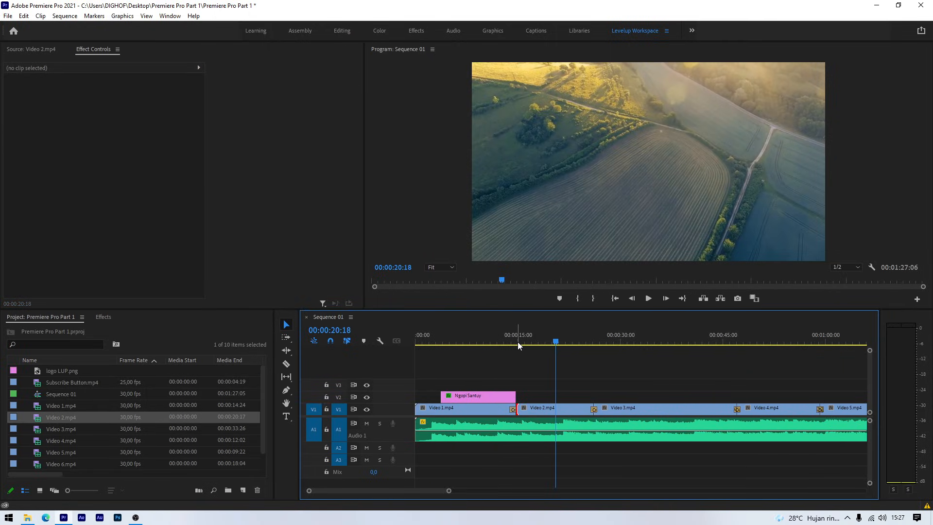
# Place logo LUP.png on V2 above Video 2.mp4, starting at about 00:00:17:04
pyautogui.moveTo(518, 342)
pyautogui.mouseDown()
pyautogui.moveTo(478, 345)
pyautogui.moveTo(532, 345)
pyautogui.mouseUp()
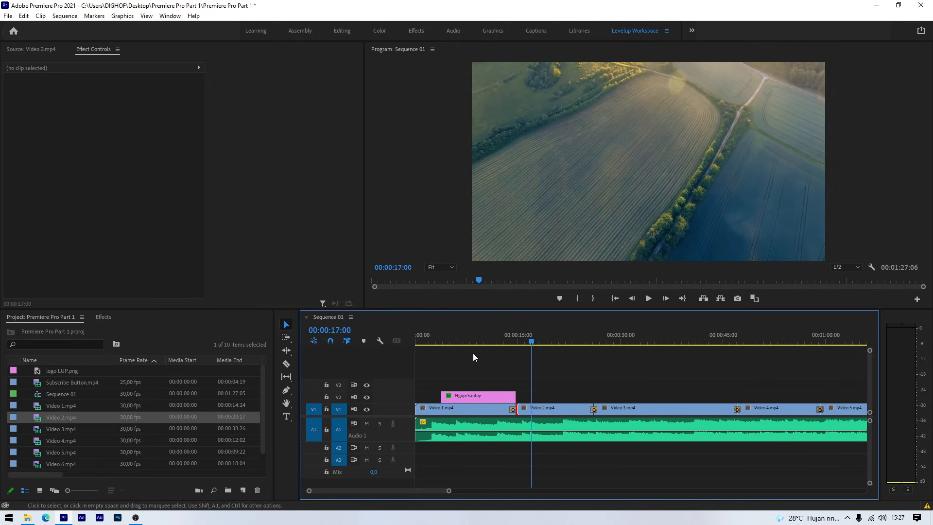
pyautogui.click(51, 373)
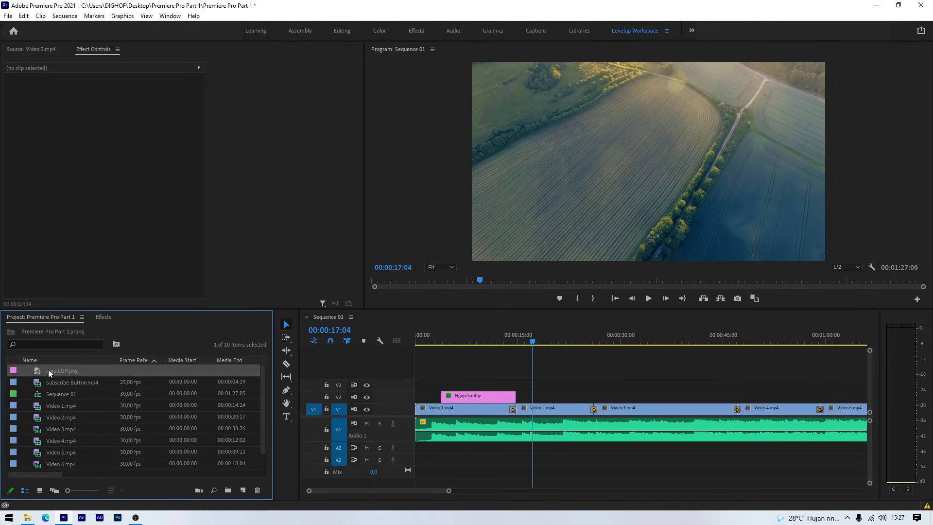
pyautogui.moveTo(48, 370); pyautogui.dragTo(538, 403)
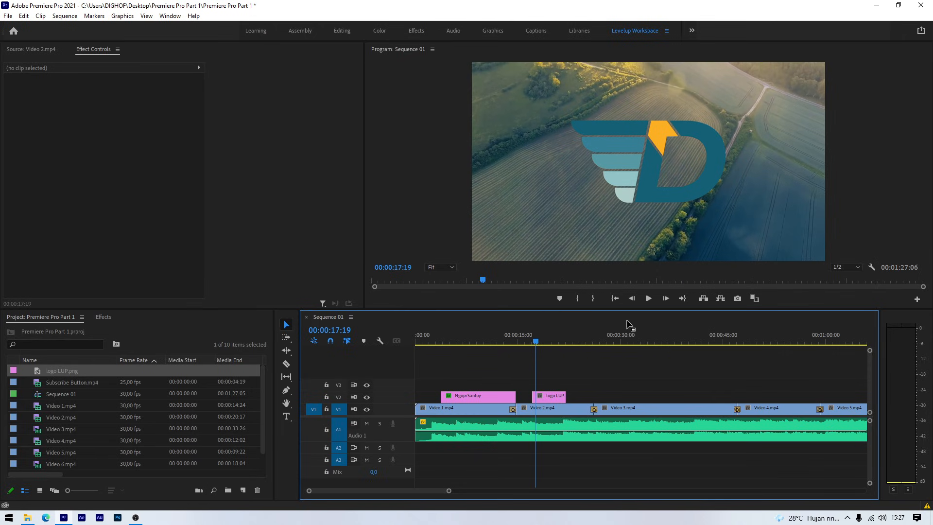
# Scale the logo clip down to 22 and position it at 1796, 1002 in the frame's lower-right corner
pyautogui.click(555, 395)
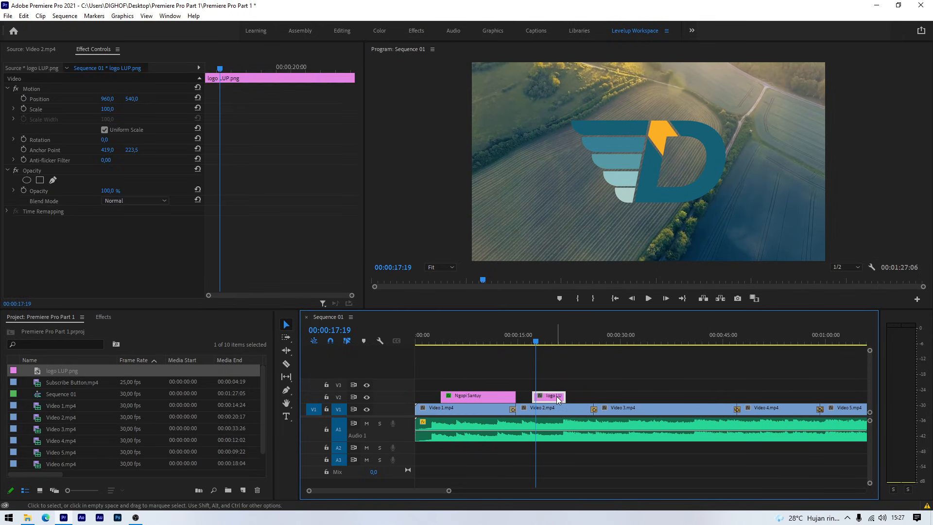
pyautogui.click(114, 108)
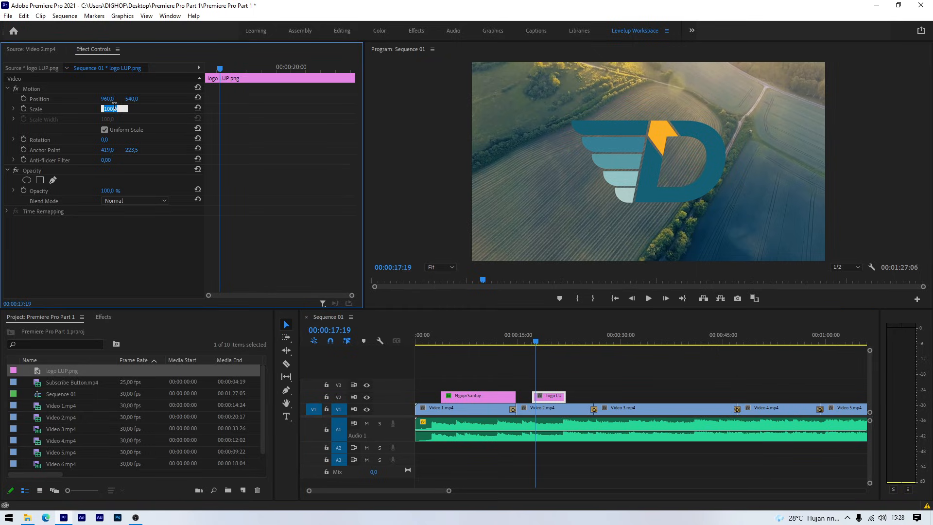
pyautogui.write('50')
pyautogui.press('Return')
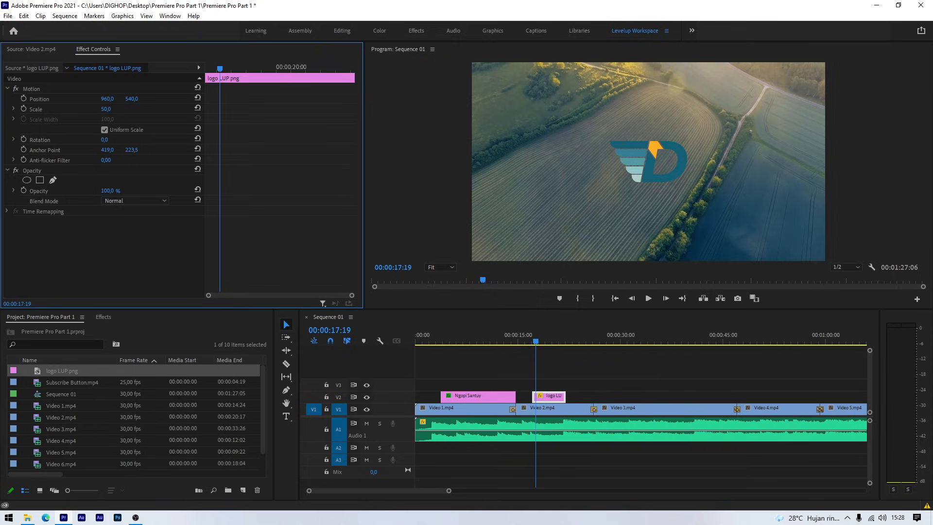
pyautogui.moveTo(106, 110)
pyautogui.mouseDown()
pyautogui.moveTo(86, 110)
pyautogui.moveTo(118, 109)
pyautogui.moveTo(93, 110)
pyautogui.mouseUp()
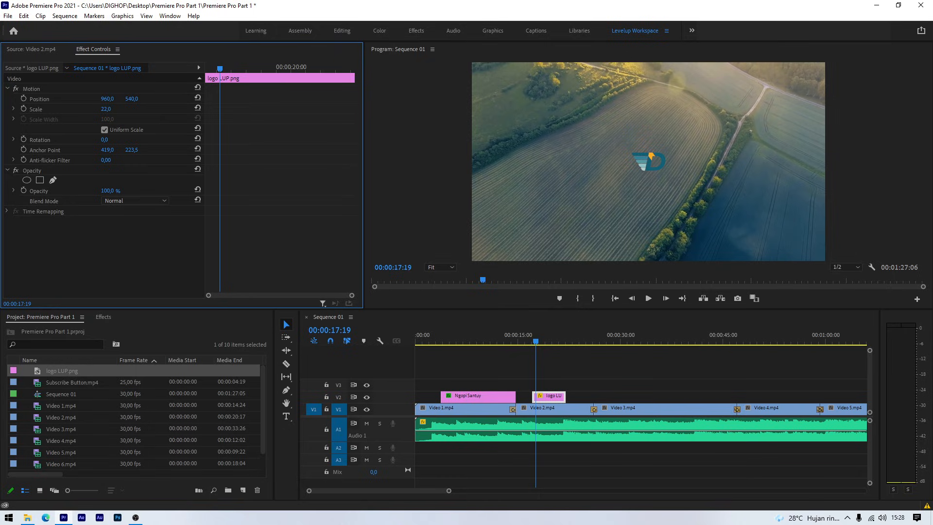
pyautogui.moveTo(107, 99); pyautogui.dragTo(513, 99)
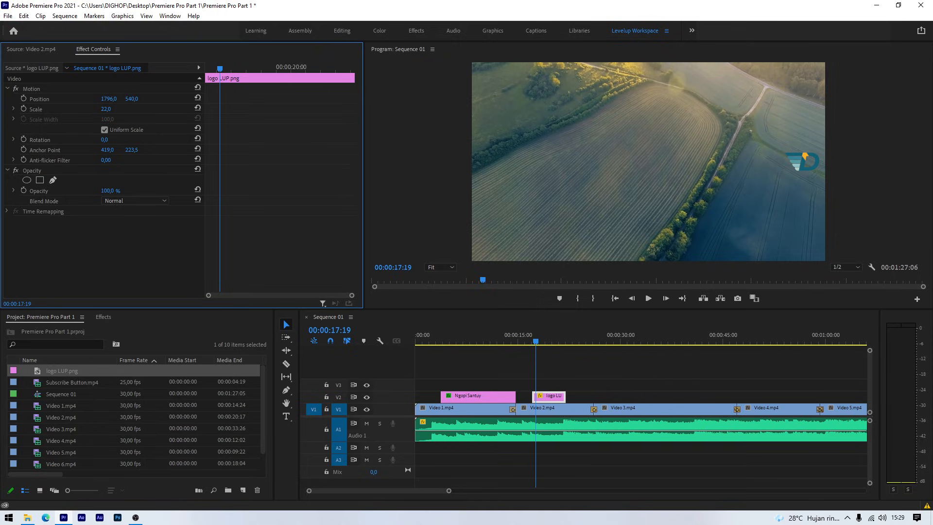
pyautogui.moveTo(132, 99); pyautogui.dragTo(385, 99)
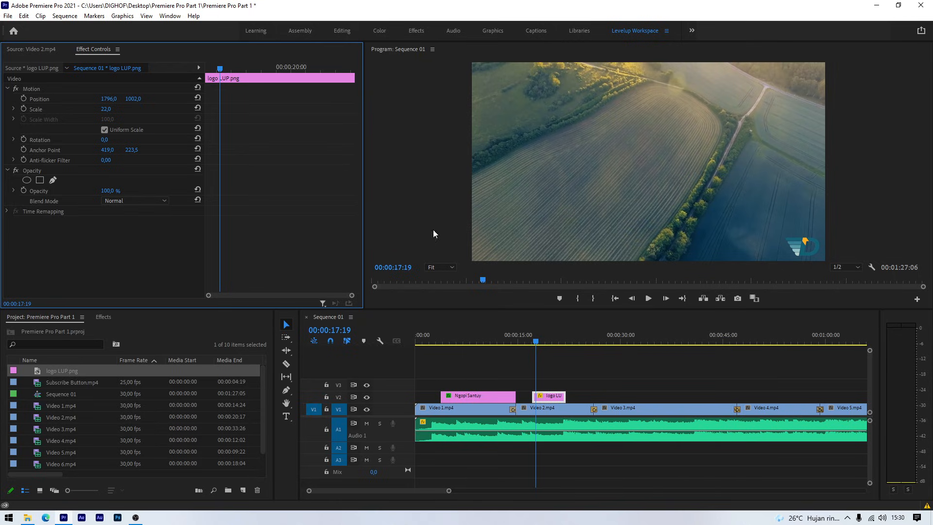
# Set the logo's opacity to 30% and extend its clip on V2 over the rest of the sequence
pyautogui.click(115, 190)
pyautogui.write('30')
pyautogui.press('Return')
pyautogui.moveTo(565, 396); pyautogui.dragTo(553, 396)
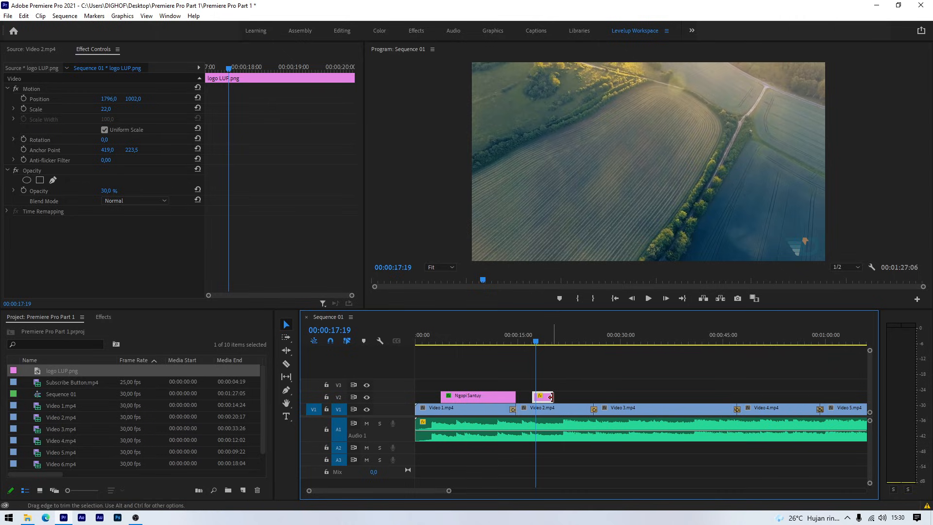
pyautogui.moveTo(550, 396); pyautogui.dragTo(805, 400)
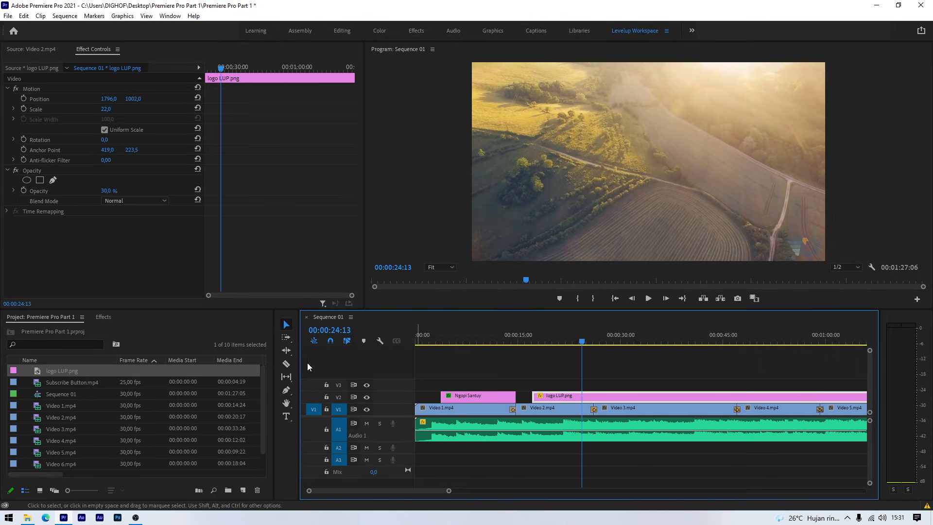
# Place Subscribe Button.mp4 on V3 above the start of Video 3.mp4, move its audio to A2, and play that section
pyautogui.click(92, 384)
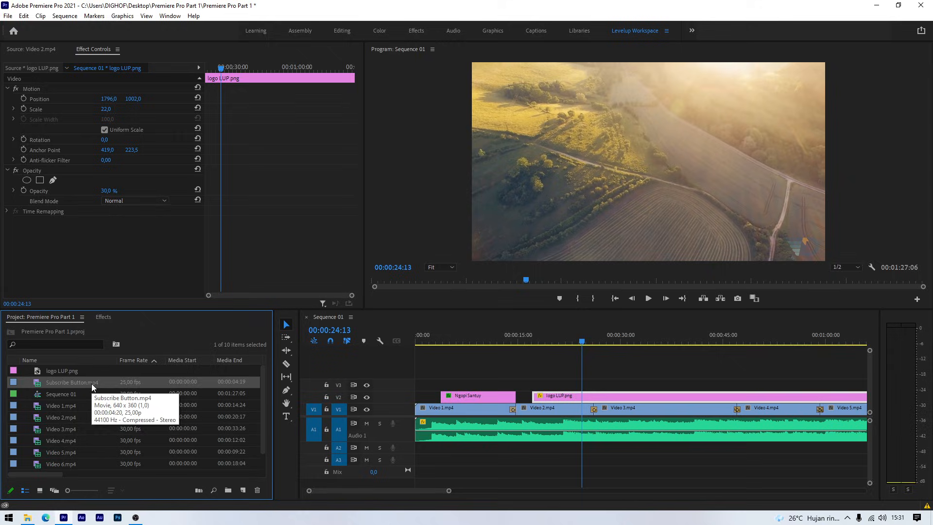
pyautogui.moveTo(67, 384); pyautogui.dragTo(588, 389)
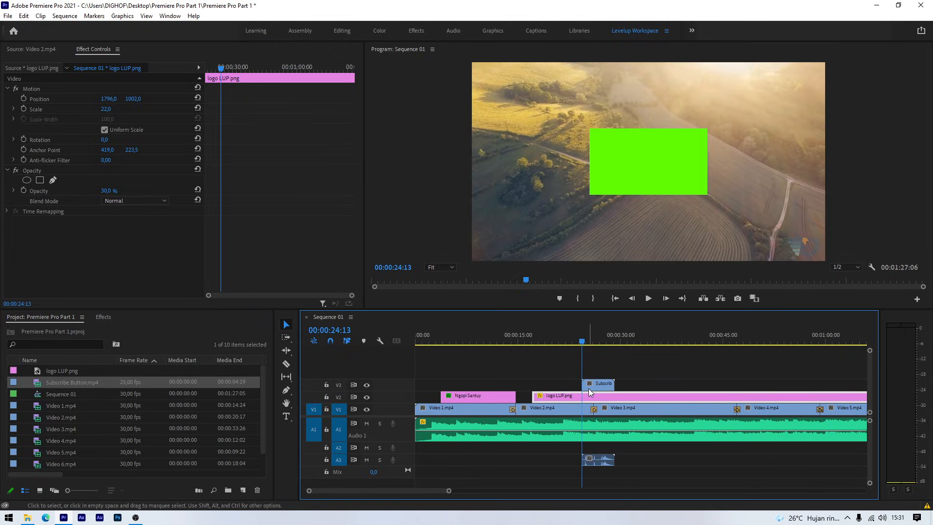
pyautogui.click(646, 449)
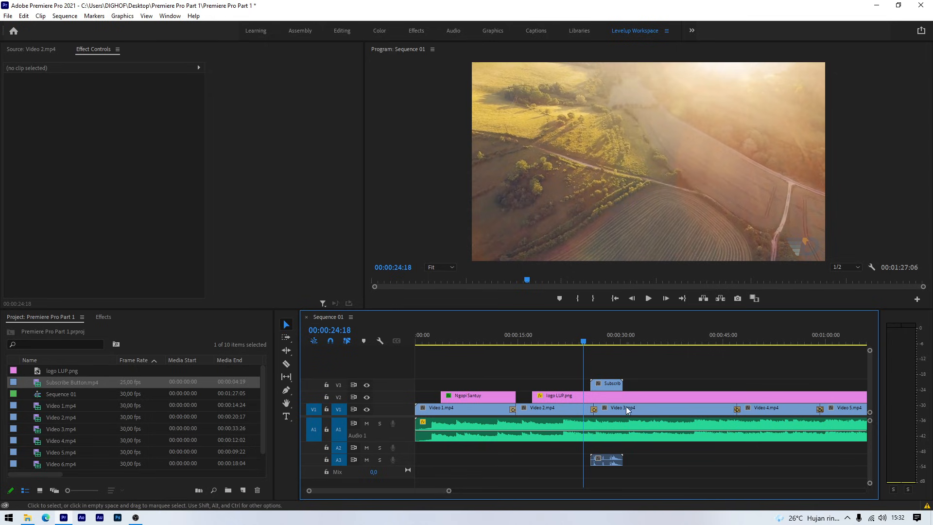
pyautogui.click(608, 385)
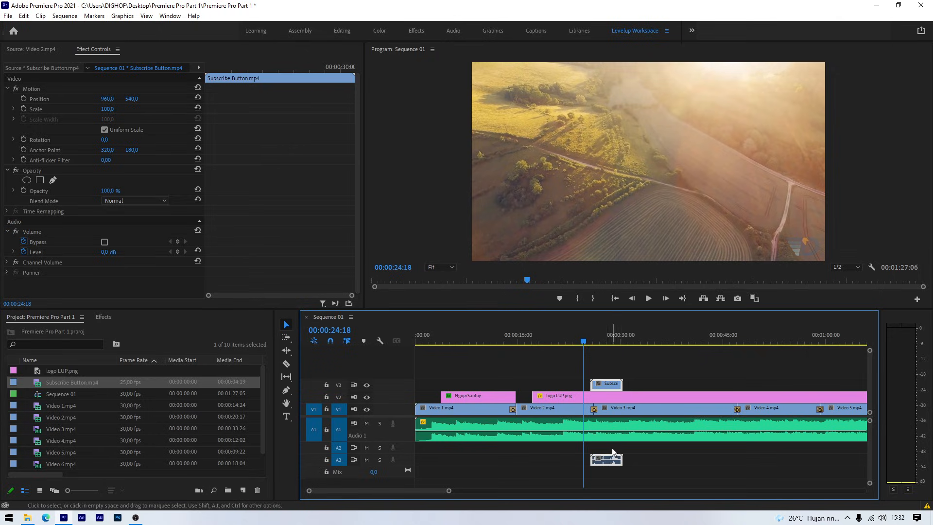
pyautogui.moveTo(612, 460); pyautogui.dragTo(609, 450)
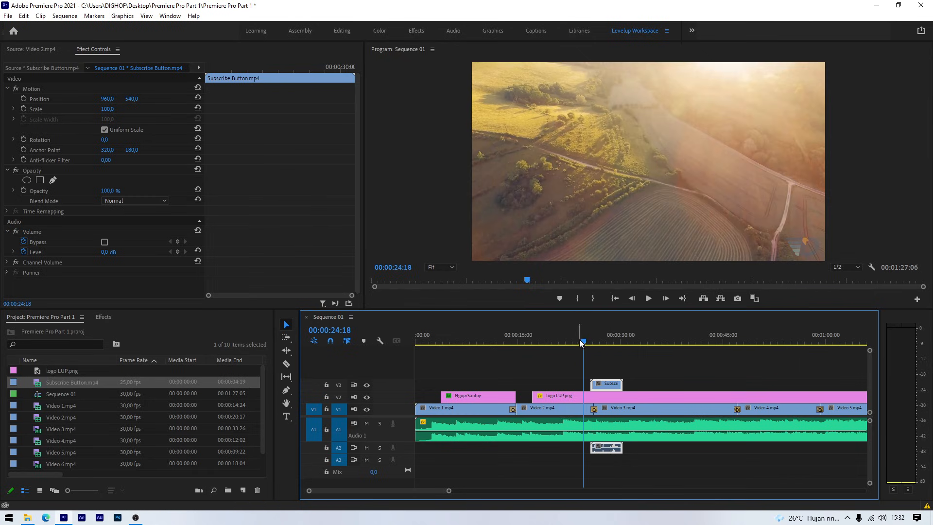
pyautogui.click(652, 301)
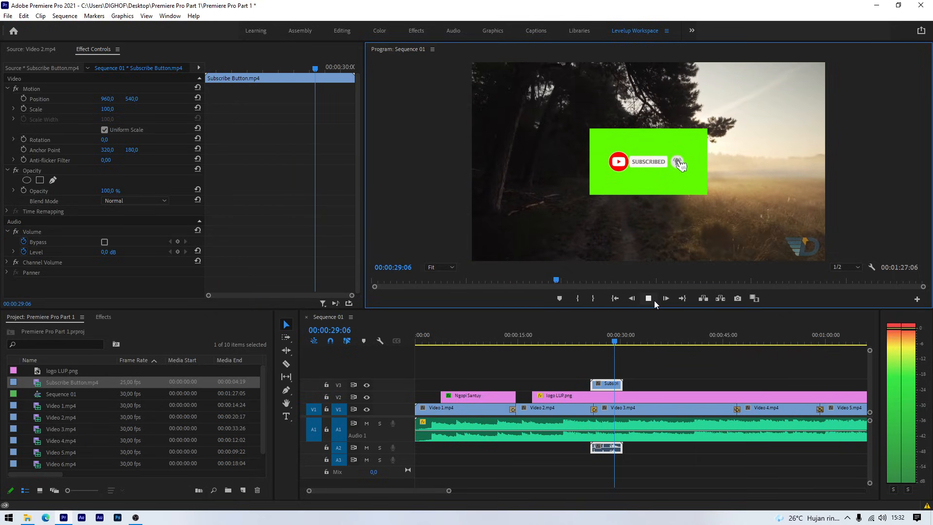
pyautogui.click(653, 299)
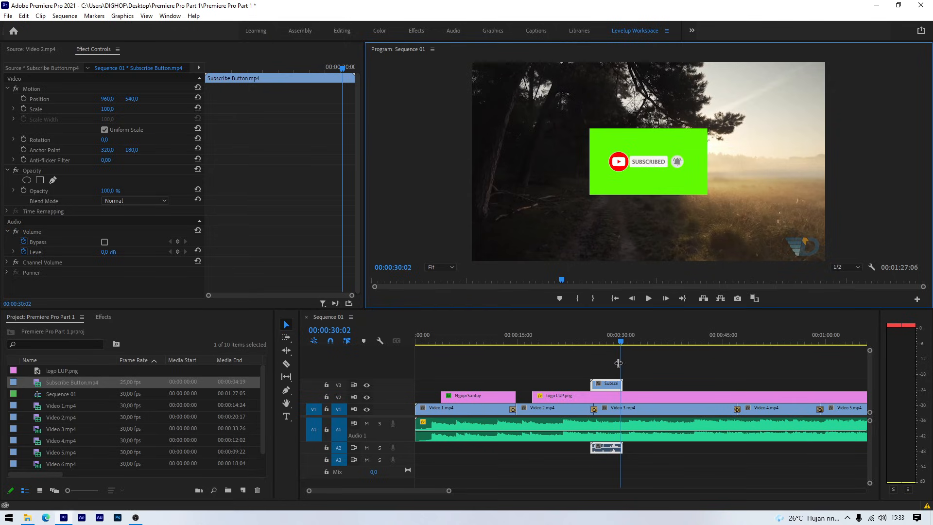
# Find the keying effects with "key" and apply Color Key to the Subscribe Button.mp4 clip on V3
pyautogui.click(604, 387)
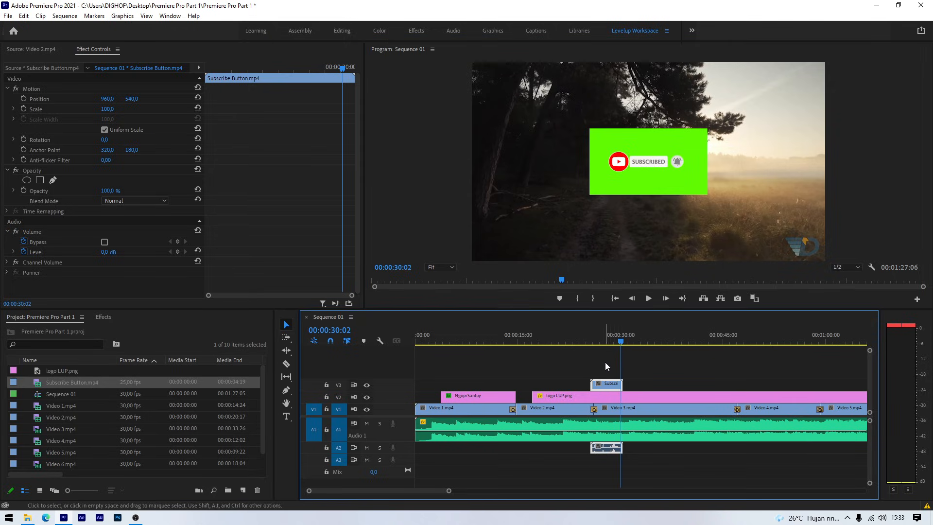
pyautogui.click(103, 317)
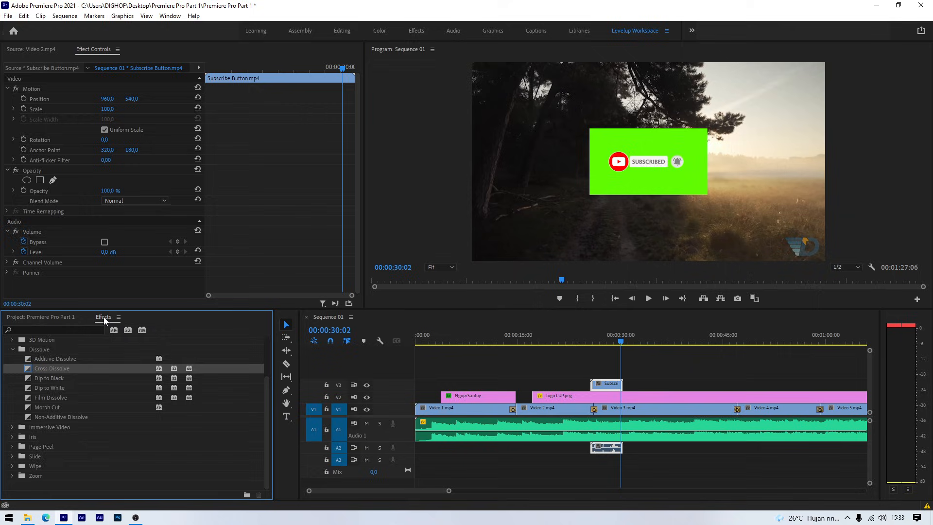
pyautogui.click(61, 329)
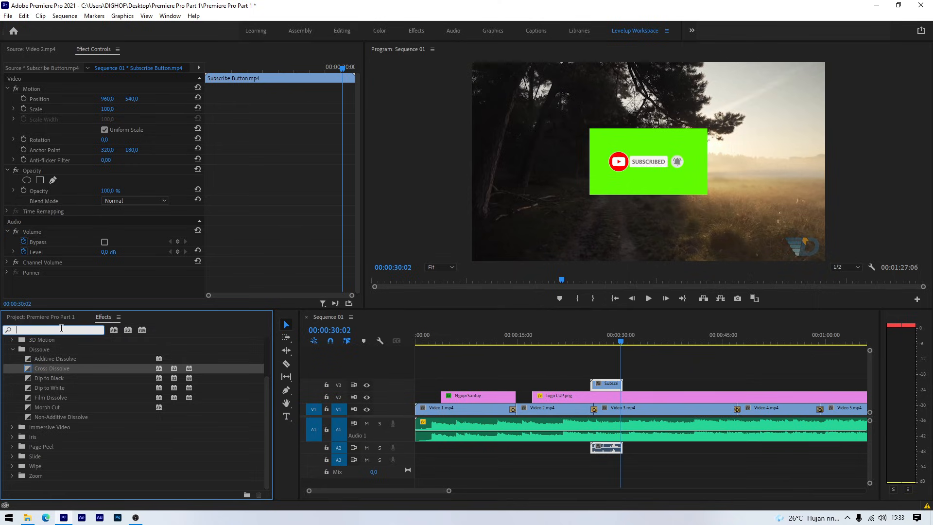
pyautogui.write('key')
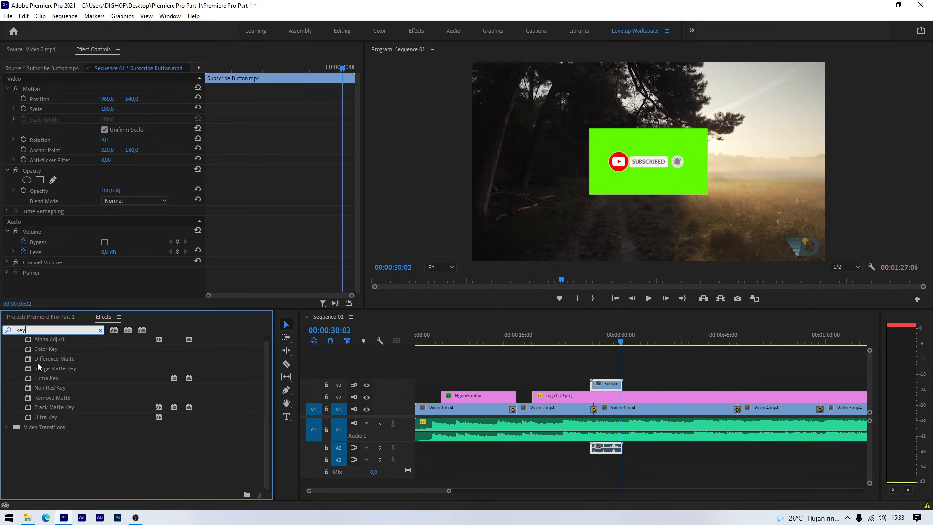
pyautogui.click(47, 350)
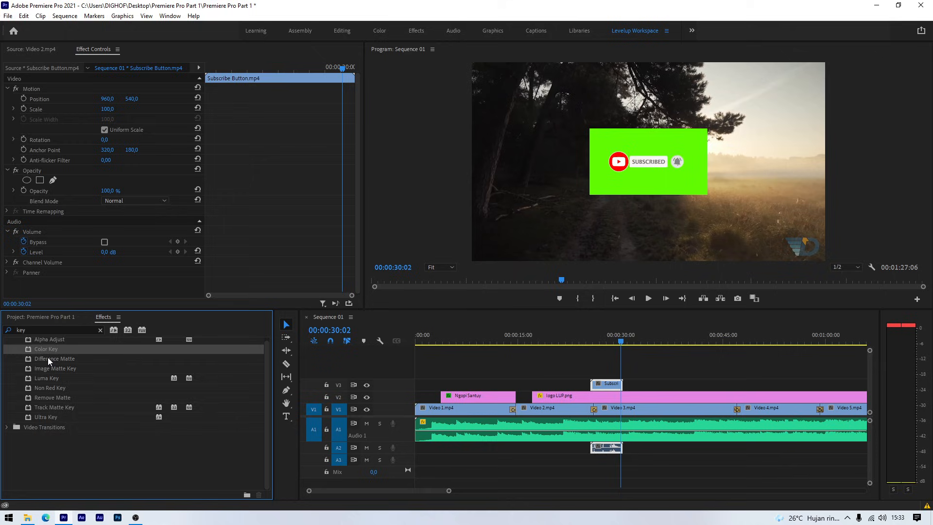
pyautogui.moveTo(39, 349); pyautogui.dragTo(608, 386)
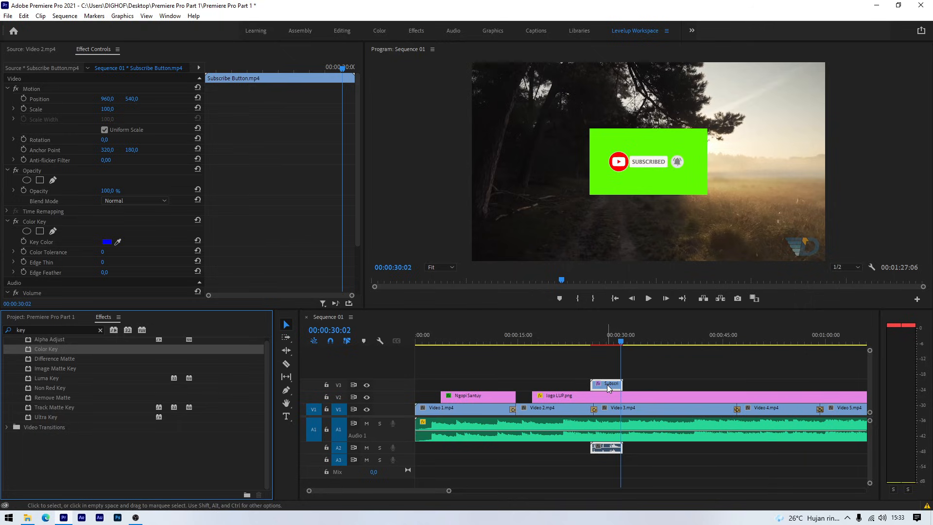
# Sample the clip's green background as the key color, with color tolerance 121 and edge thin 1
pyautogui.scroll(-3, 289, 245)
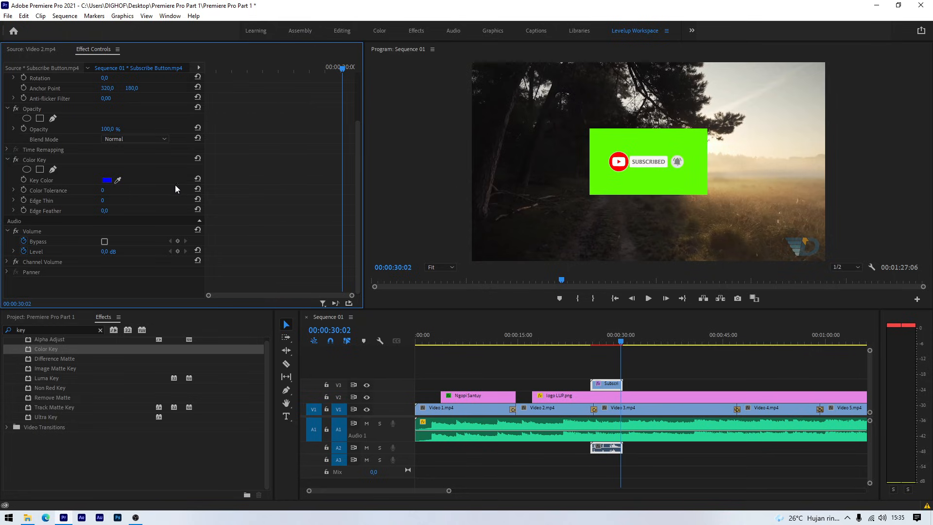
pyautogui.click(117, 180)
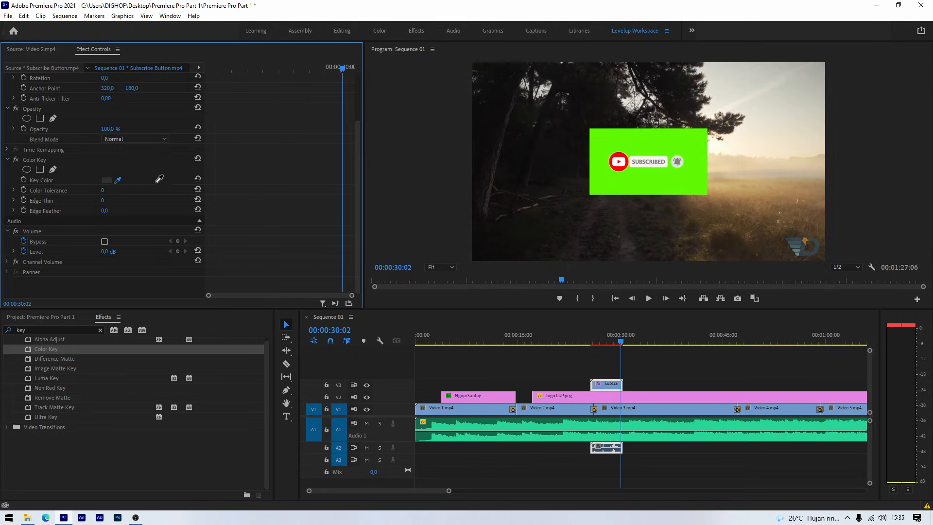
pyautogui.click(607, 149)
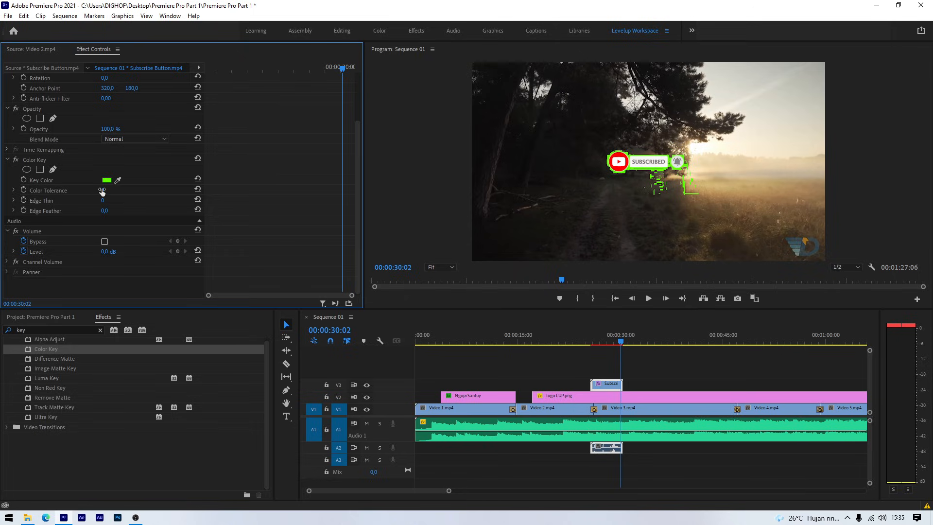
pyautogui.moveTo(102, 191)
pyautogui.mouseDown()
pyautogui.moveTo(148, 191)
pyautogui.moveTo(98, 202)
pyautogui.mouseUp()
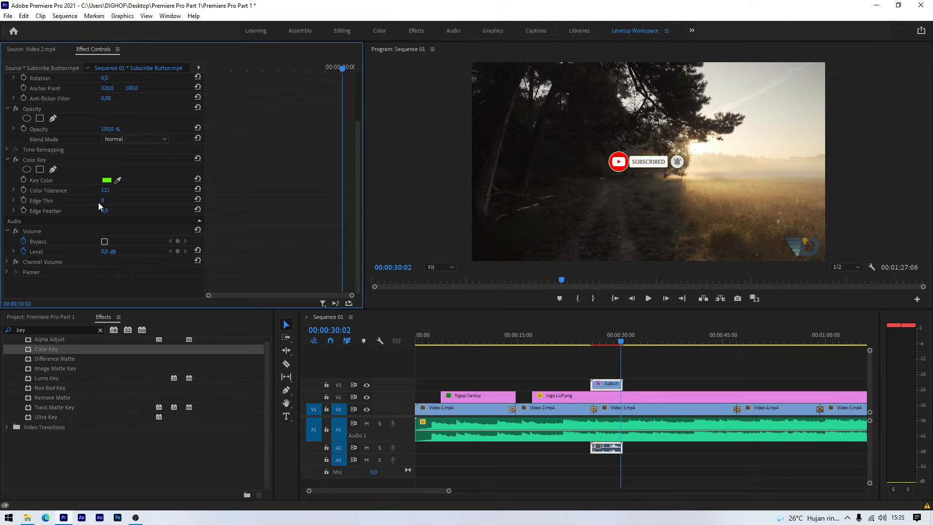
pyautogui.click(106, 202)
pyautogui.write('1')
pyautogui.click(396, 186)
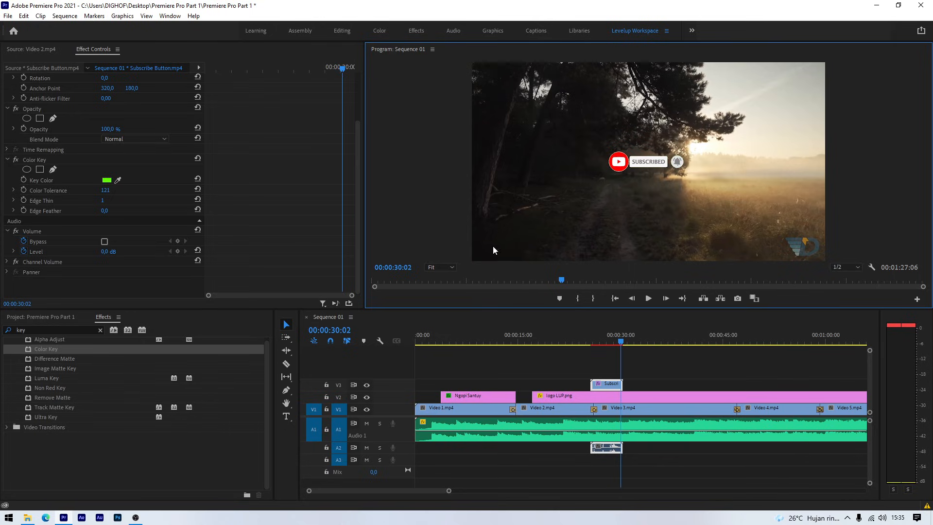
# Position the subscribe button clip at 252, 982 in the frame's lower-left corner
pyautogui.moveTo(356, 185); pyautogui.dragTo(353, 131)
pyautogui.moveTo(107, 98); pyautogui.dragTo(40, 99)
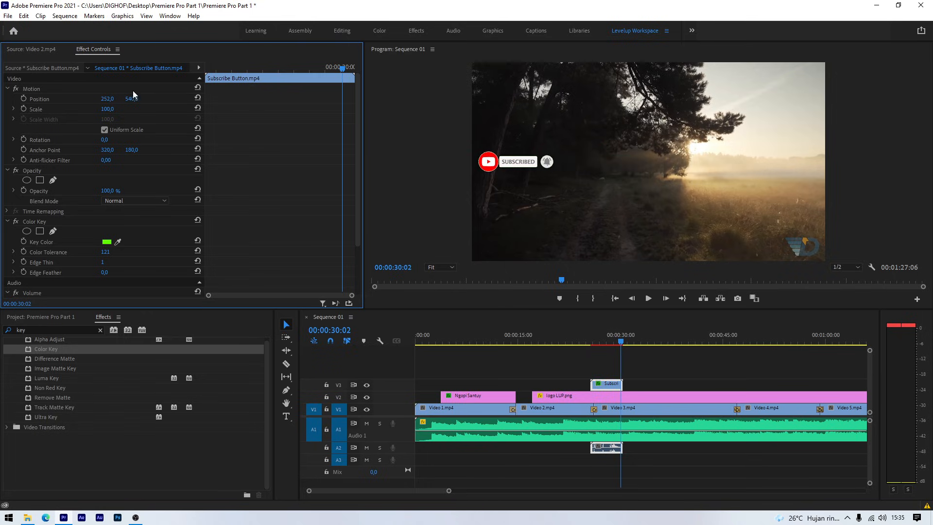
pyautogui.moveTo(136, 98); pyautogui.dragTo(350, 99)
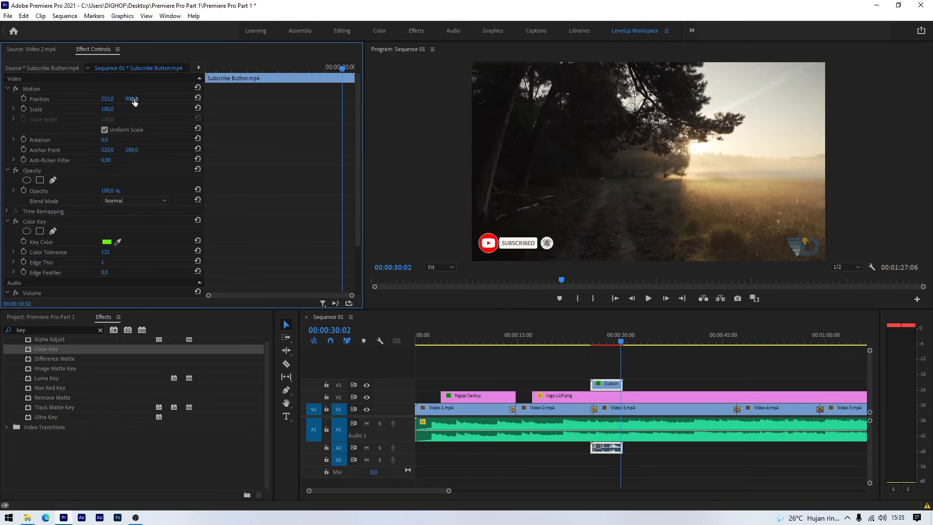
# Play back the section with the subscribe button overlay and review the whole sequence from its start
pyautogui.click(581, 335)
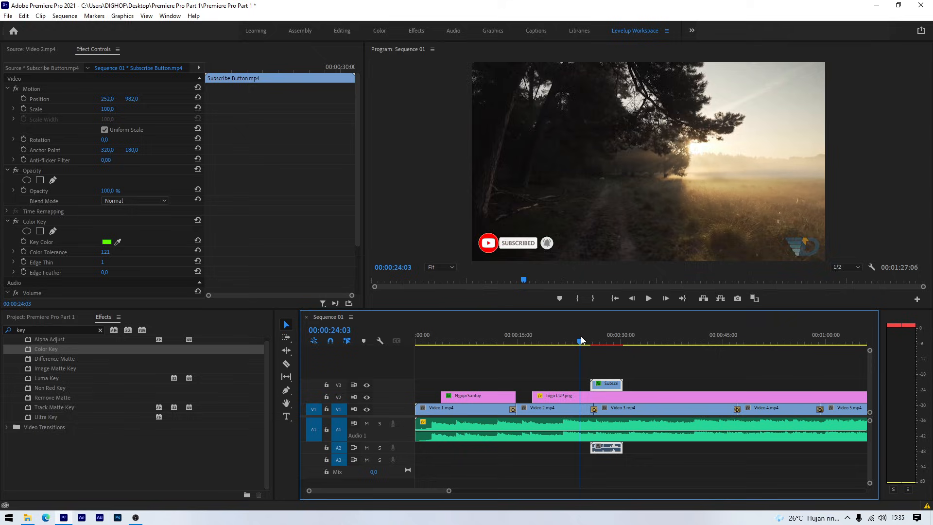
pyautogui.press('space')
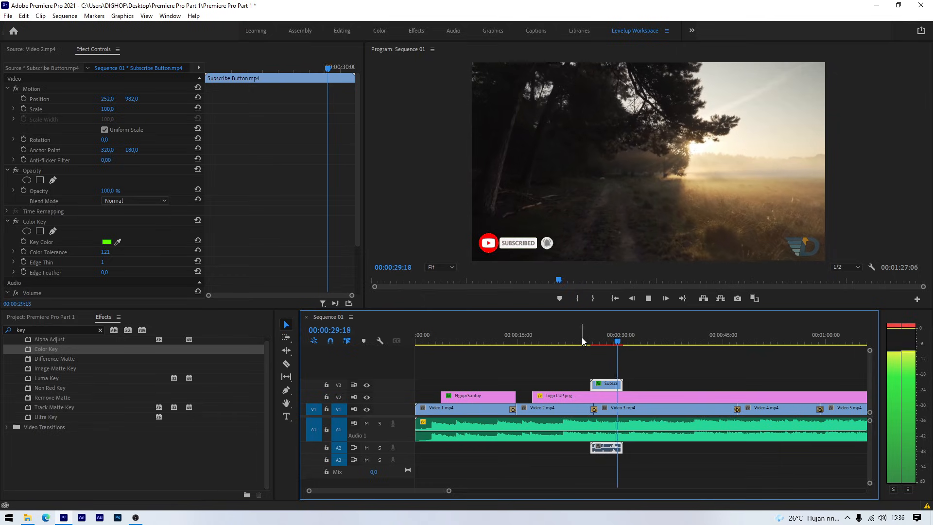
pyautogui.press('space')
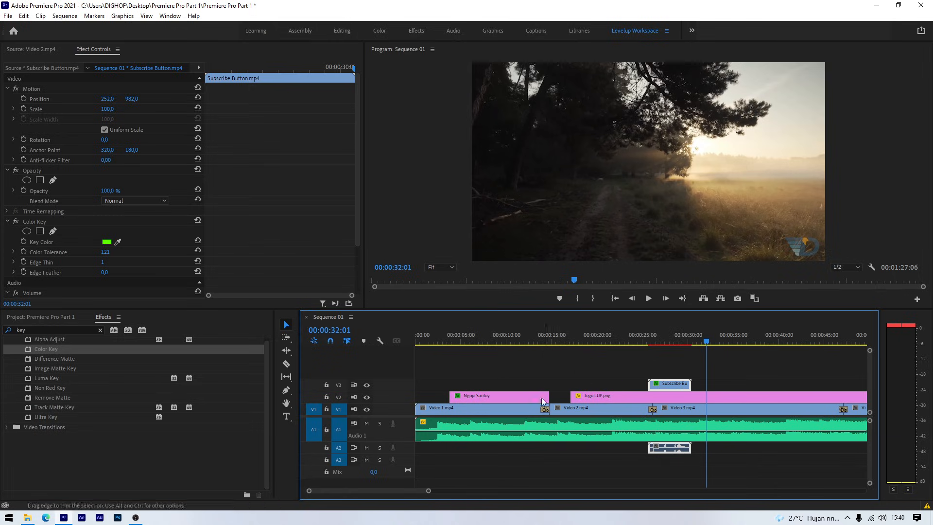
pyautogui.moveTo(430, 492); pyautogui.dragTo(512, 498)
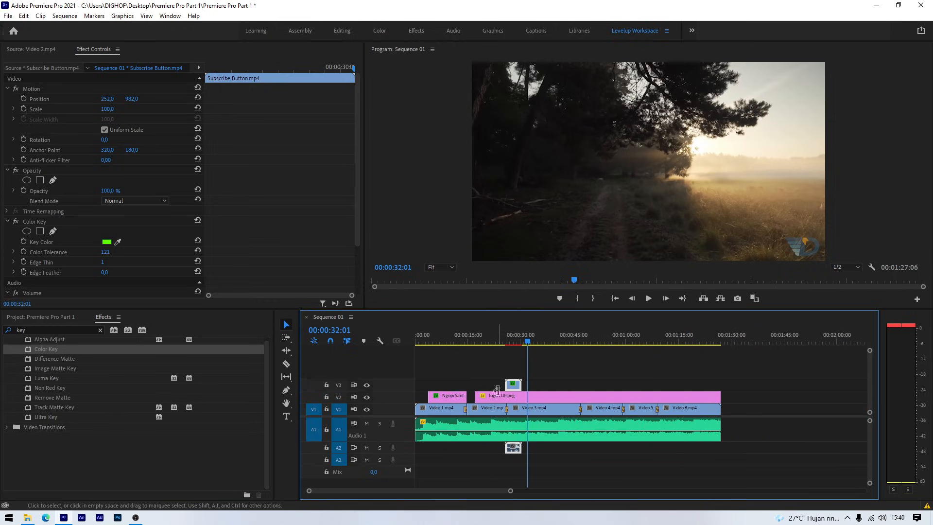
pyautogui.moveTo(503, 341); pyautogui.dragTo(419, 355)
pyautogui.press('space')
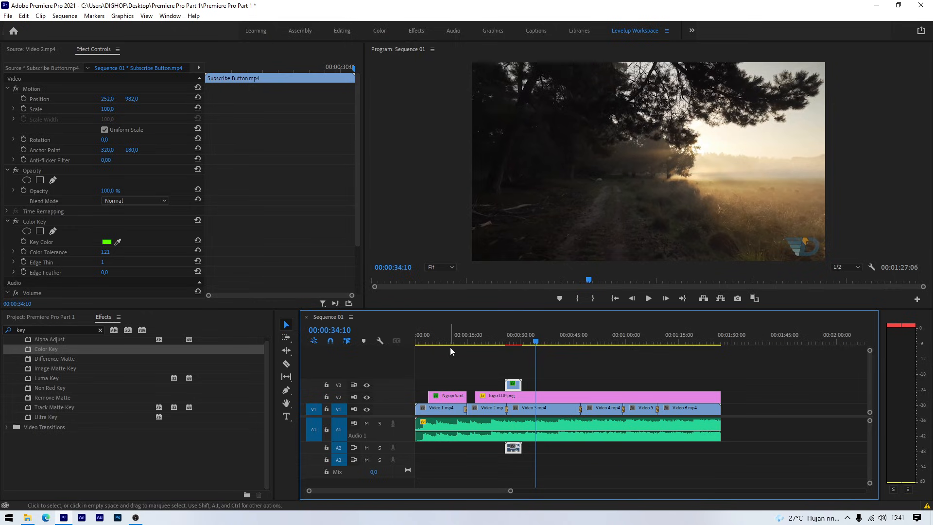
# Open the media export settings for the sequence with format H.264 and preset Match Source - High bitrate
pyautogui.click(8, 16)
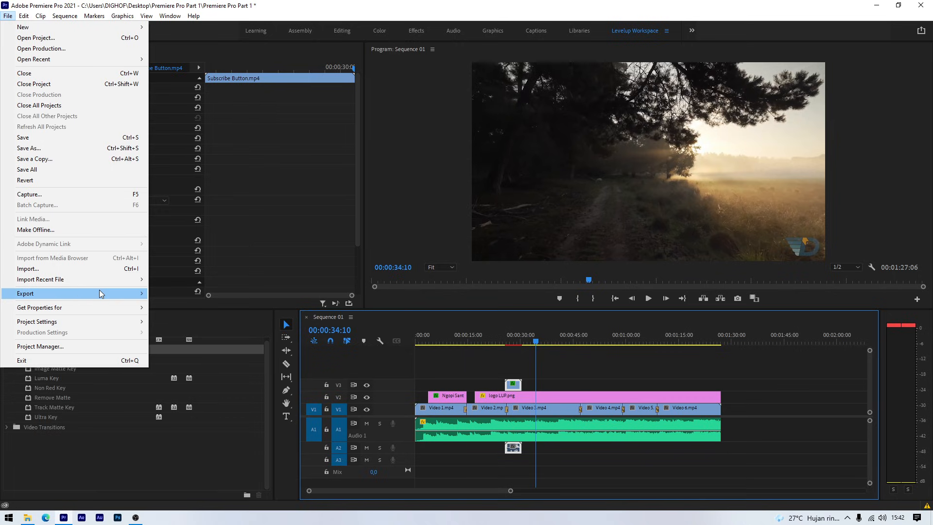
pyautogui.moveTo(99, 290)
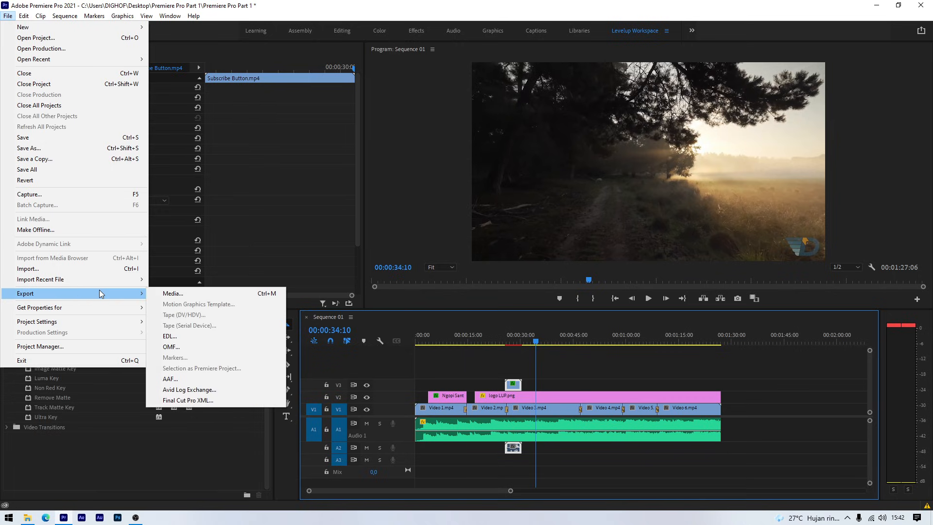
pyautogui.click(182, 296)
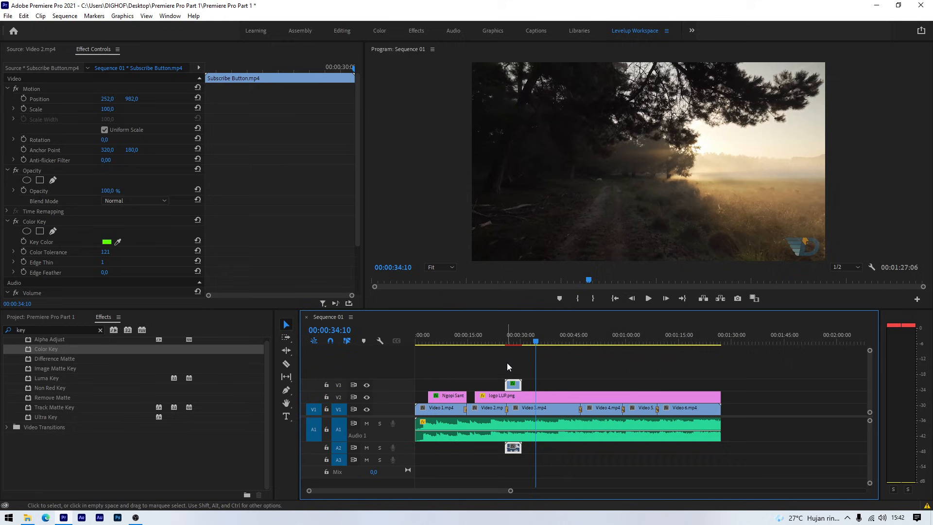
pyautogui.hotkey('ctrl', 'm')
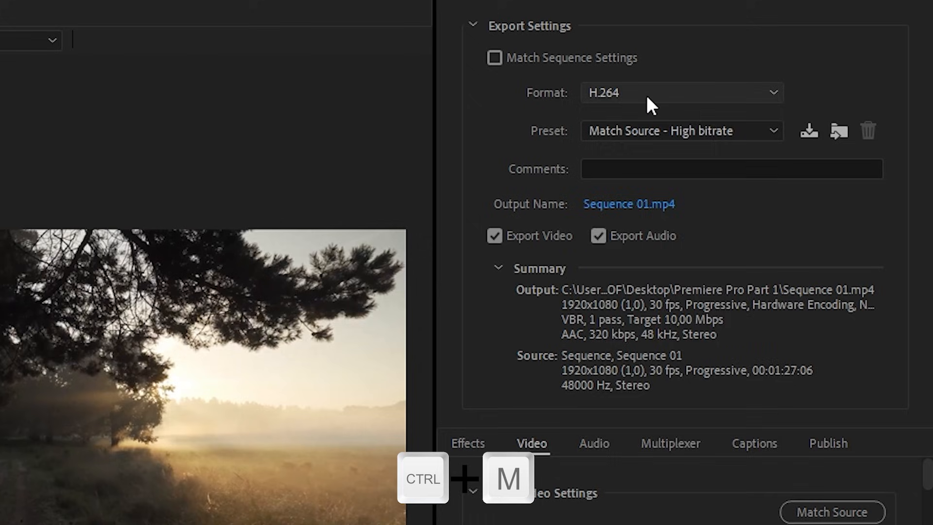
pyautogui.click(646, 96)
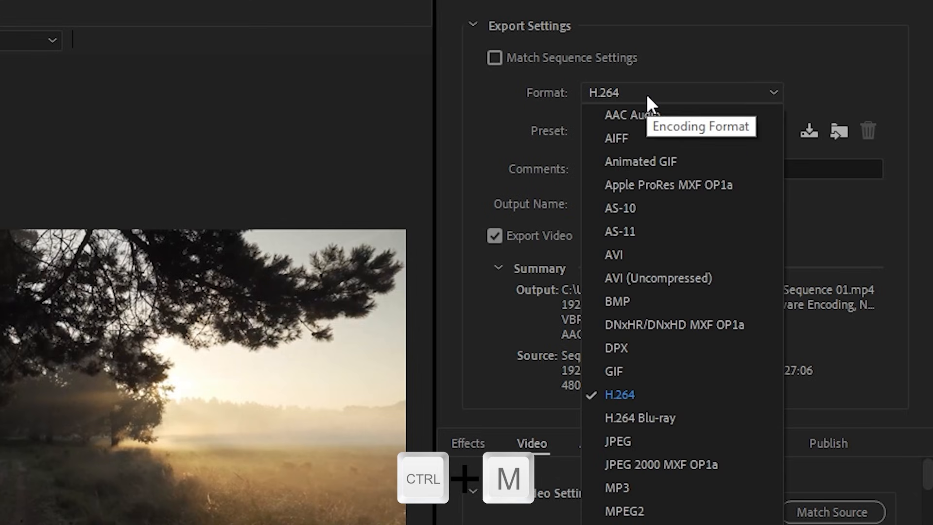
pyautogui.click(629, 402)
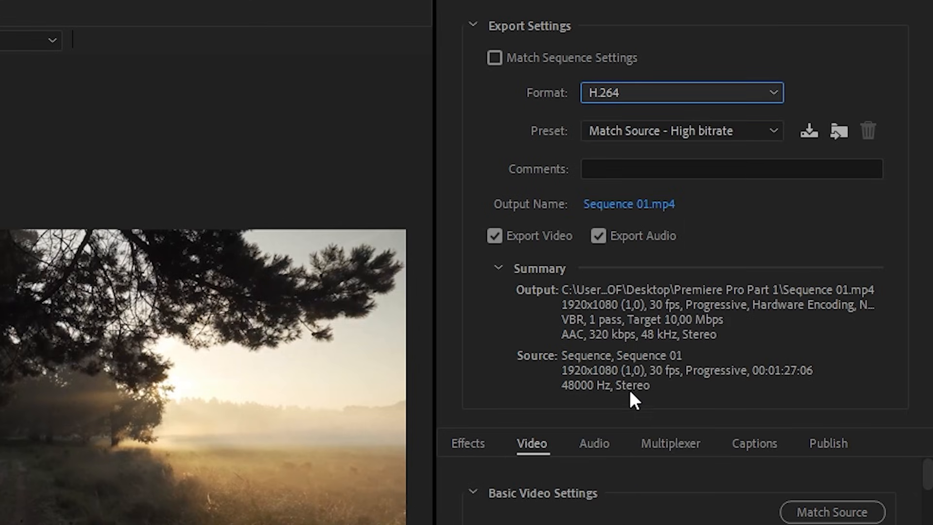
pyautogui.click(613, 131)
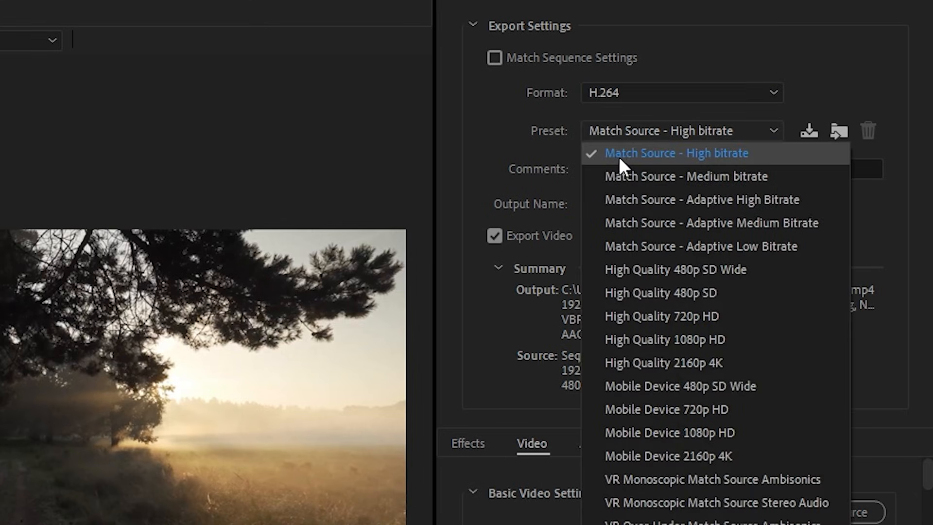
pyautogui.click(729, 158)
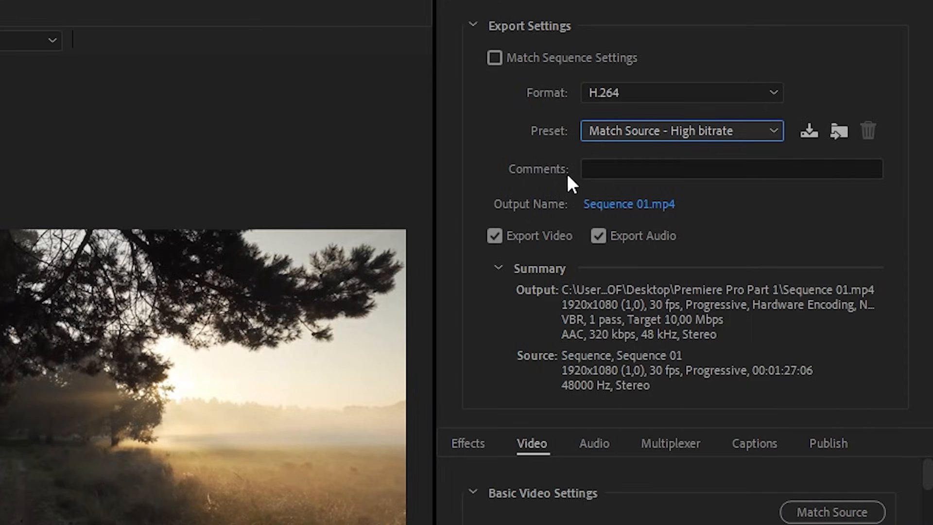
# Name the export's output file Belajar Adobe Premiere Pro Part 1 in the Premiere Pro Part 1 folder
pyautogui.click(621, 204)
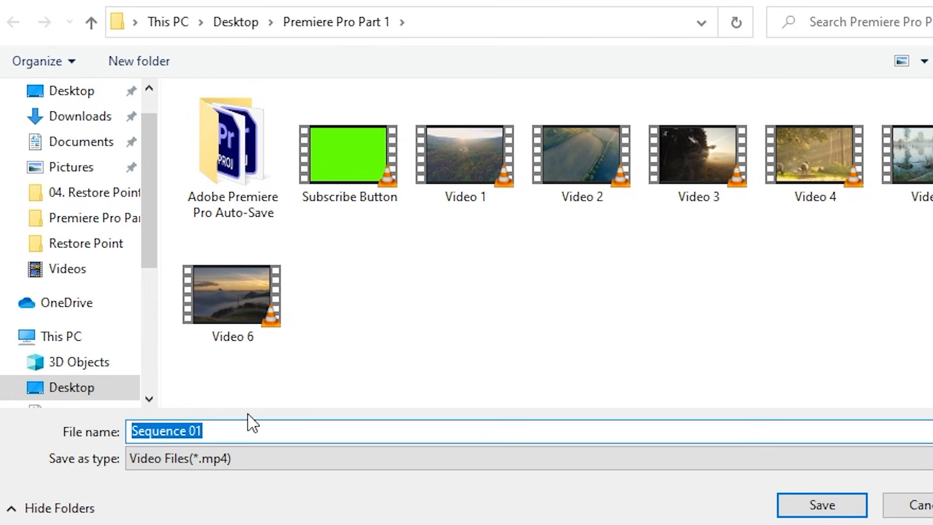
pyautogui.write('Belajar Adob')
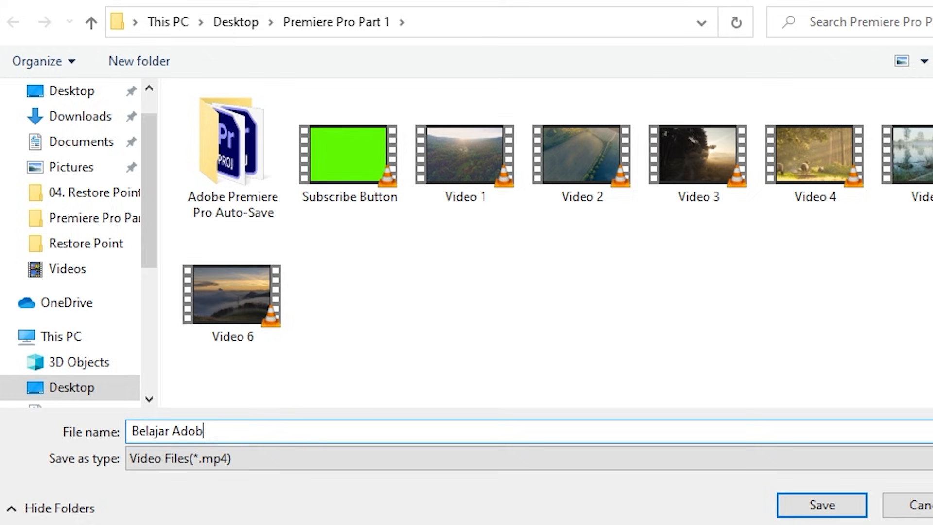
pyautogui.write('e Premiere P')
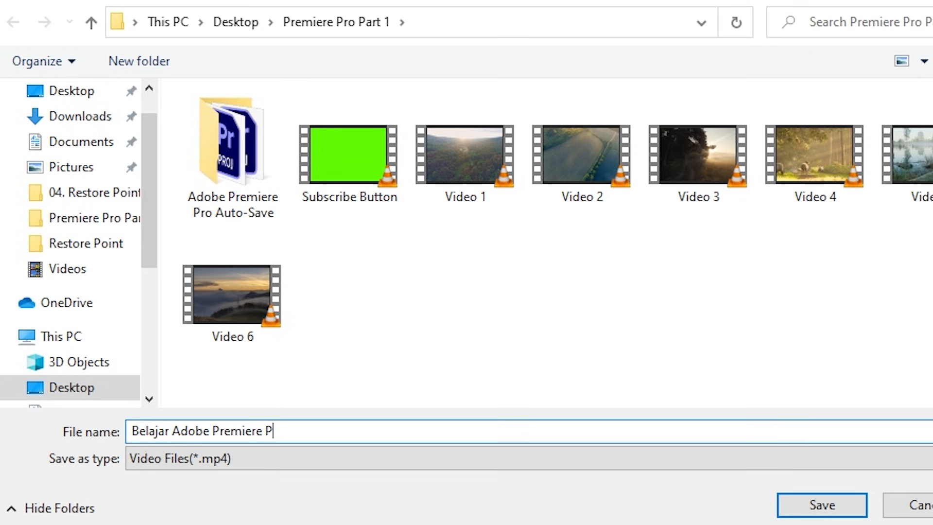
pyautogui.write('ro Part 1')
pyautogui.click(821, 506)
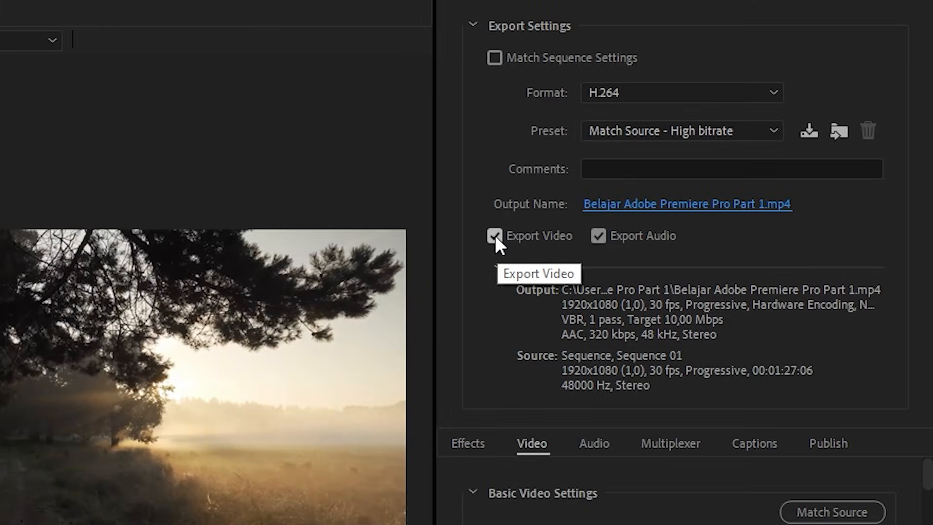
# Match the basic video settings to the source, with video export enabled and encoding performance on Hardware Encoding
pyautogui.click(494, 236)
pyautogui.click(495, 236)
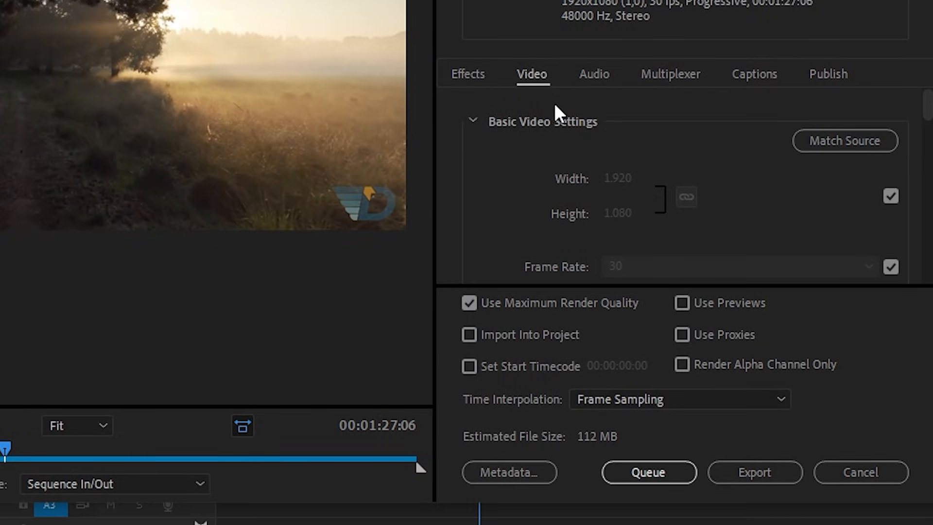
pyautogui.click(840, 140)
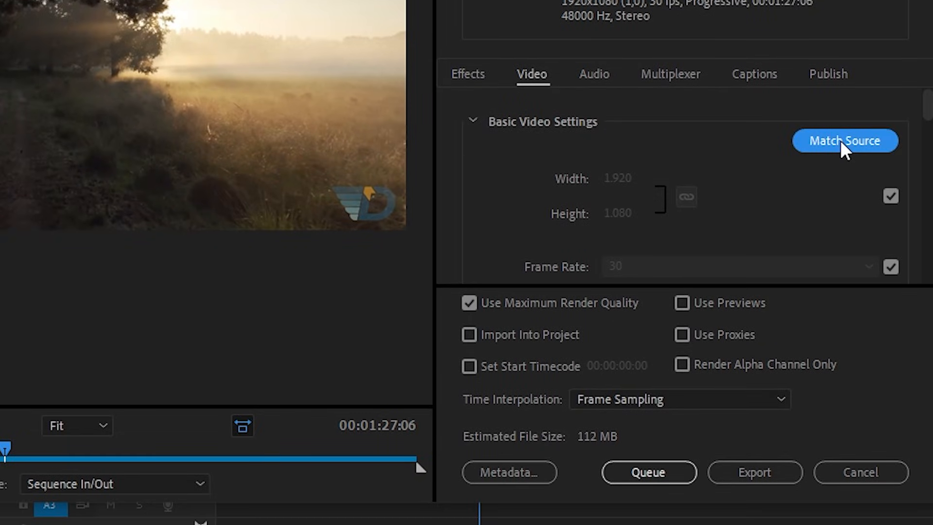
pyautogui.scroll(-5, 619, 126)
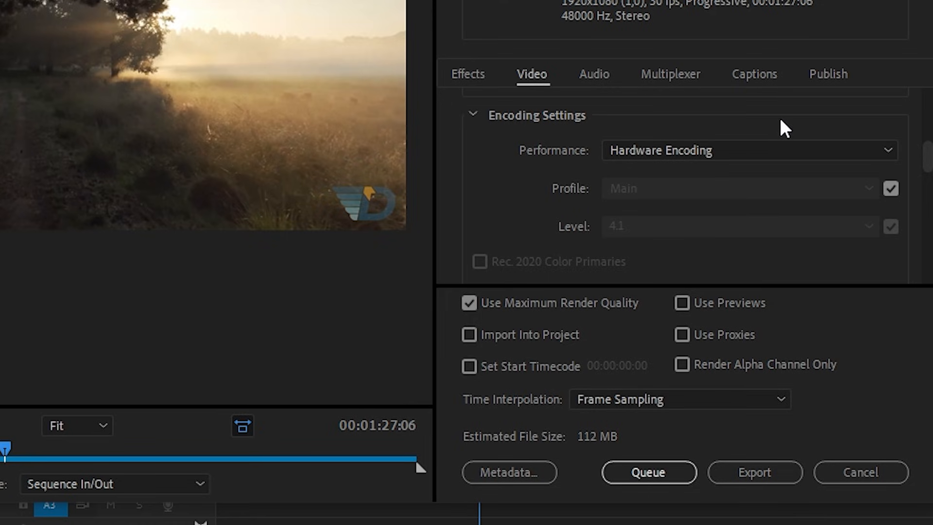
pyautogui.click(637, 150)
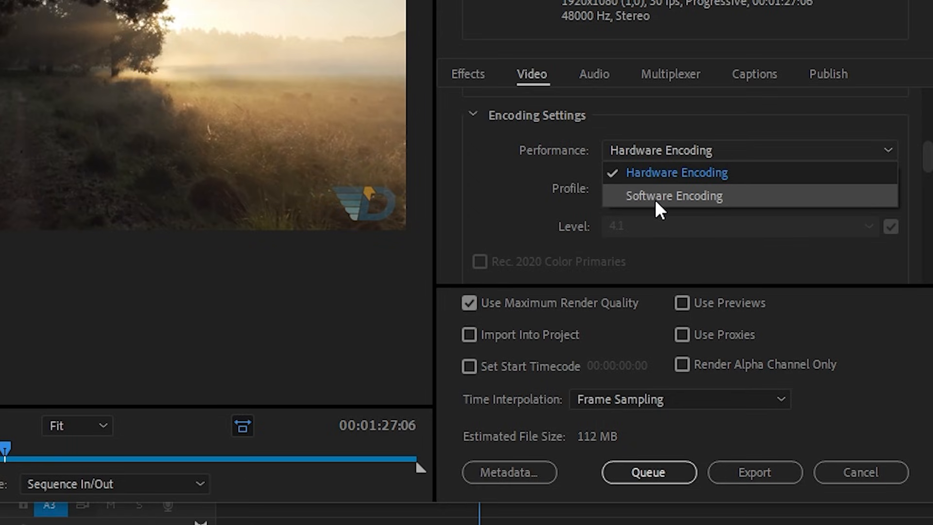
pyautogui.click(483, 185)
pyautogui.scroll(-2, 627, 204)
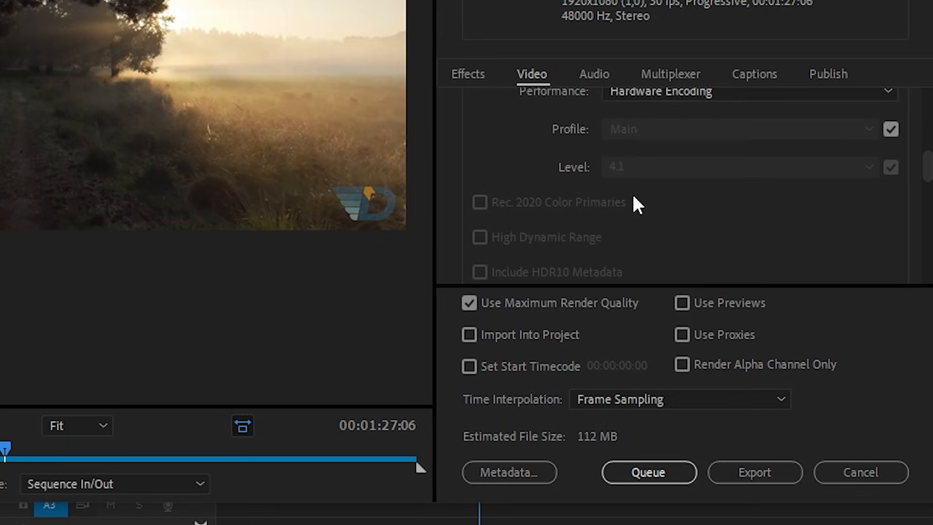
# Set the bitrate encoding to VBR, 1 pass with a target of 16 Mbps and export the sequence
pyautogui.scroll(-15, 722, 197)
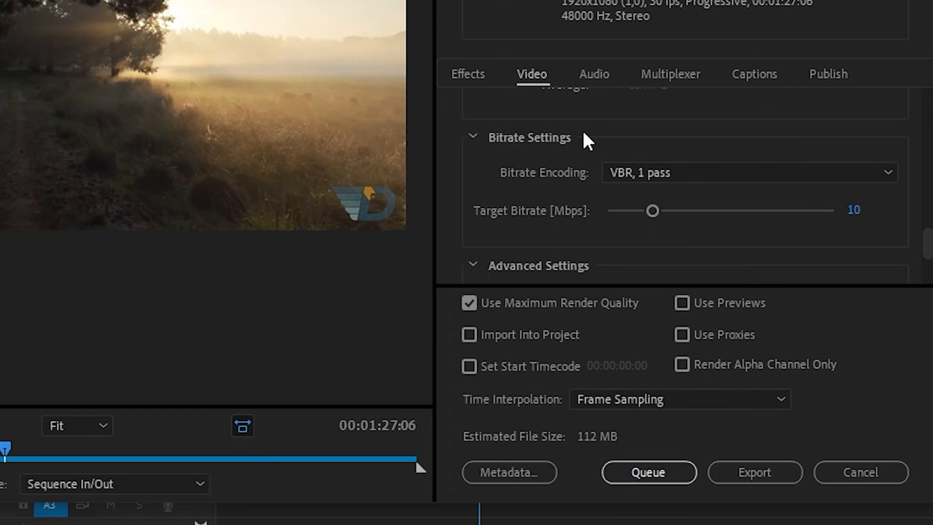
pyautogui.click(756, 173)
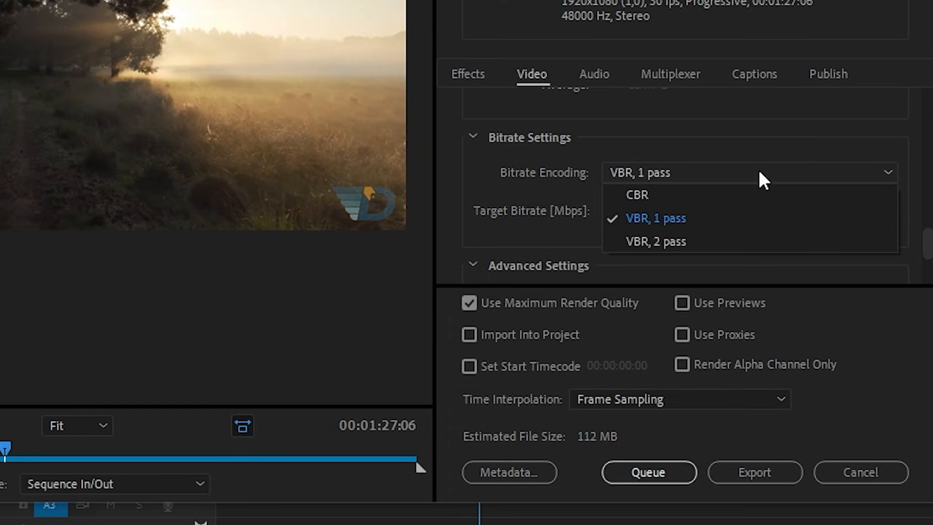
pyautogui.click(632, 217)
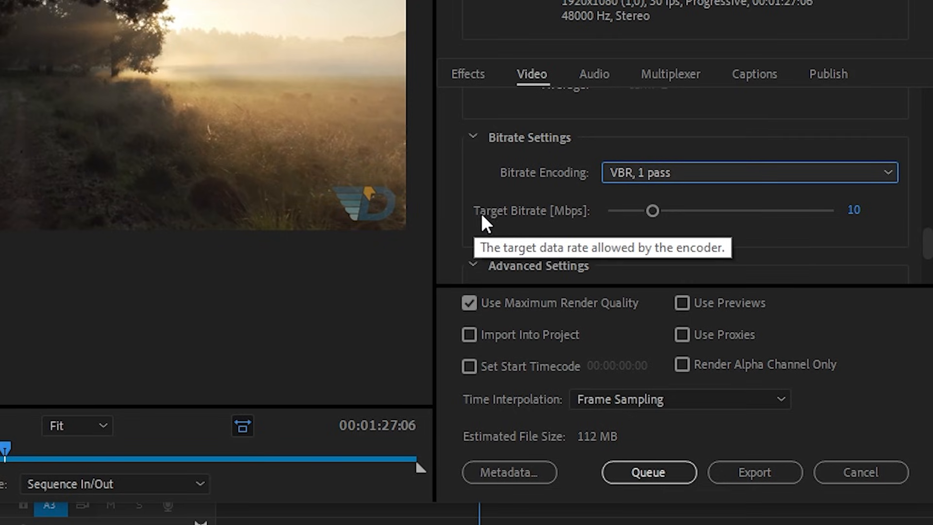
pyautogui.moveTo(652, 212); pyautogui.dragTo(656, 212)
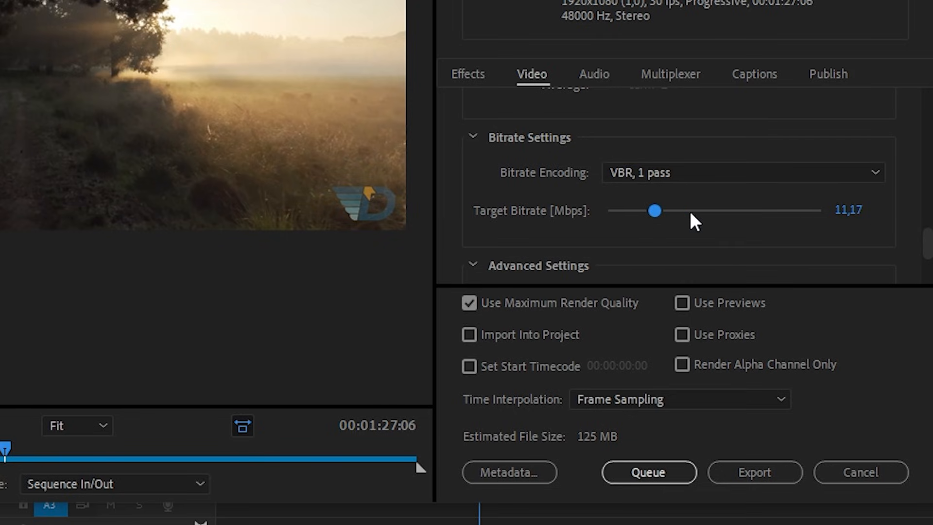
pyautogui.click(848, 211)
pyautogui.write('16')
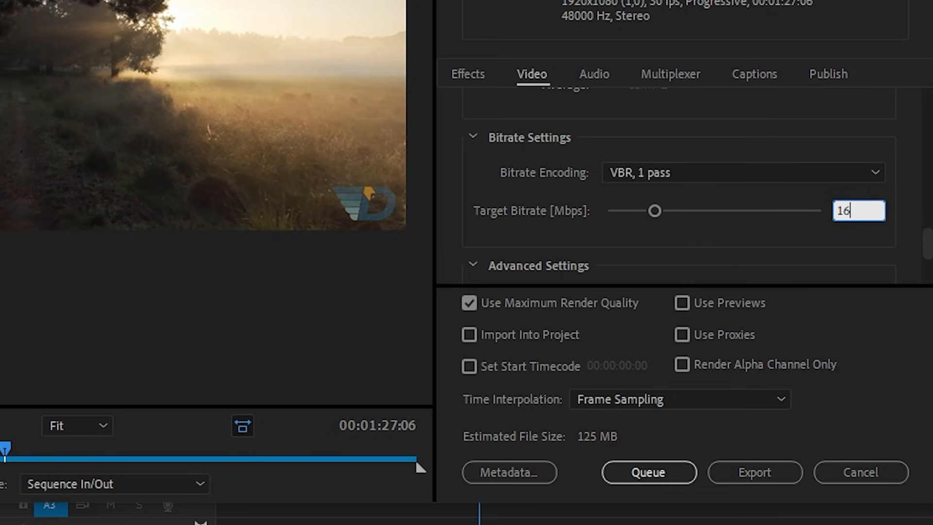
pyautogui.press('Return')
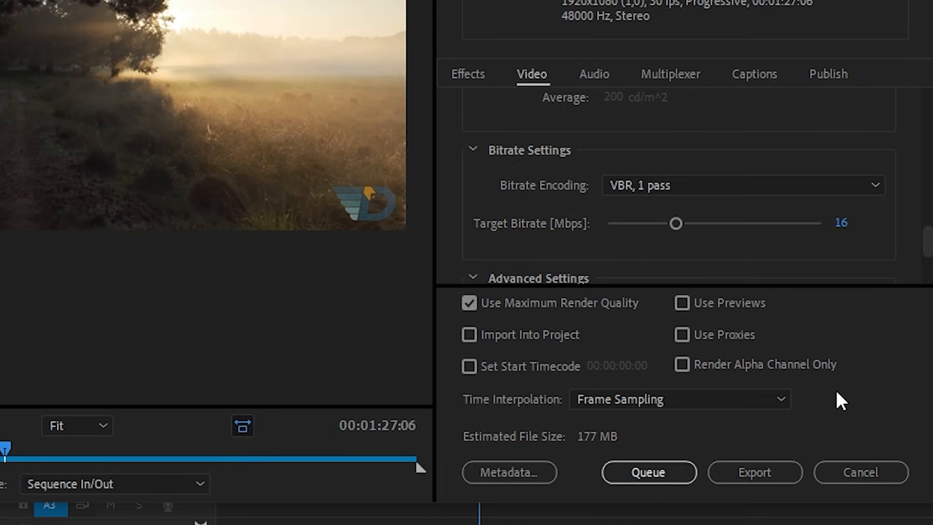
pyautogui.click(766, 470)
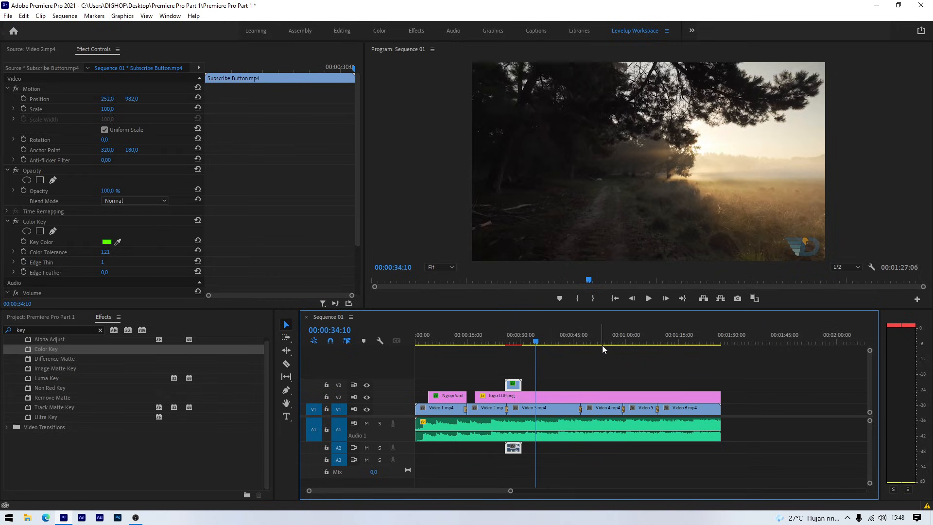
# Switch to File Explorer, play the exported Belajar Adobe Premiere Pro Part 1 video from the desktop's Premiere Pro Part 1 folder, and close the player
pyautogui.click(24, 517)
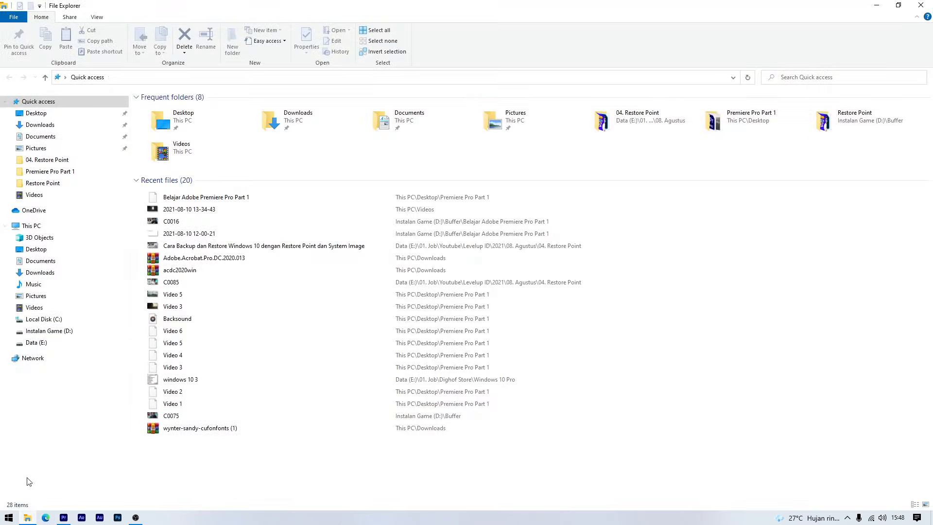
pyautogui.click(37, 113)
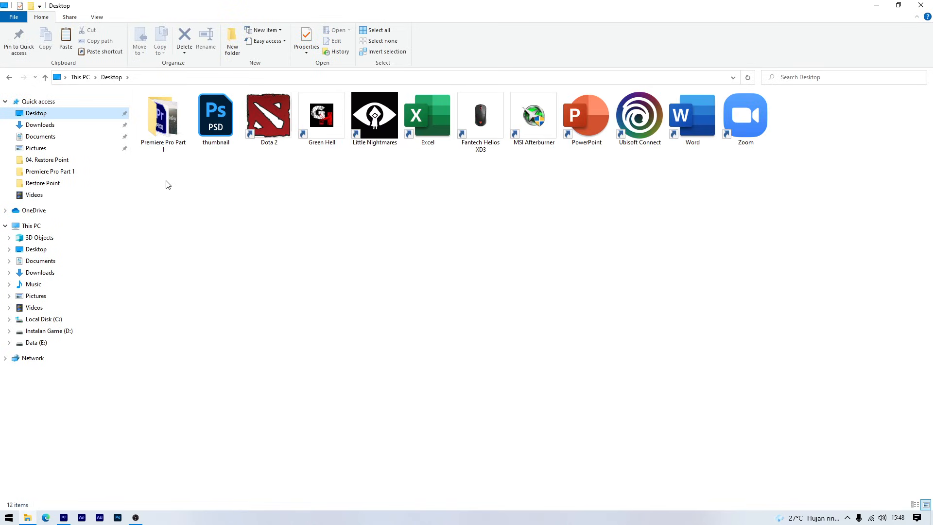
pyautogui.doubleClick(164, 112)
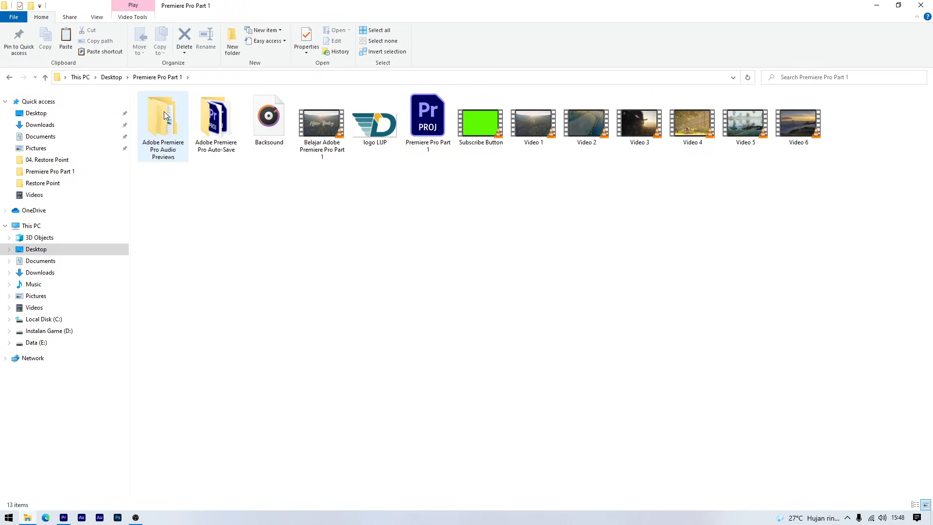
pyautogui.click(323, 130)
pyautogui.doubleClick(320, 124)
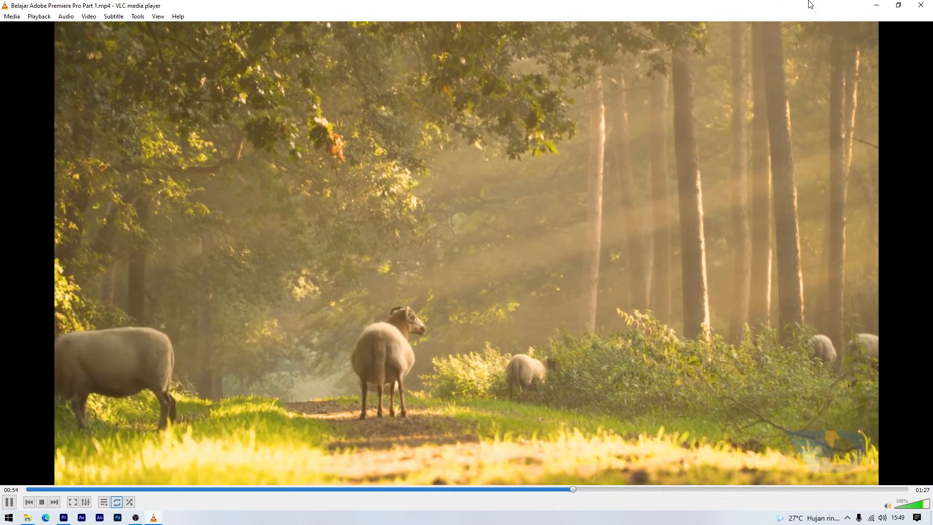
pyautogui.click(921, 5)
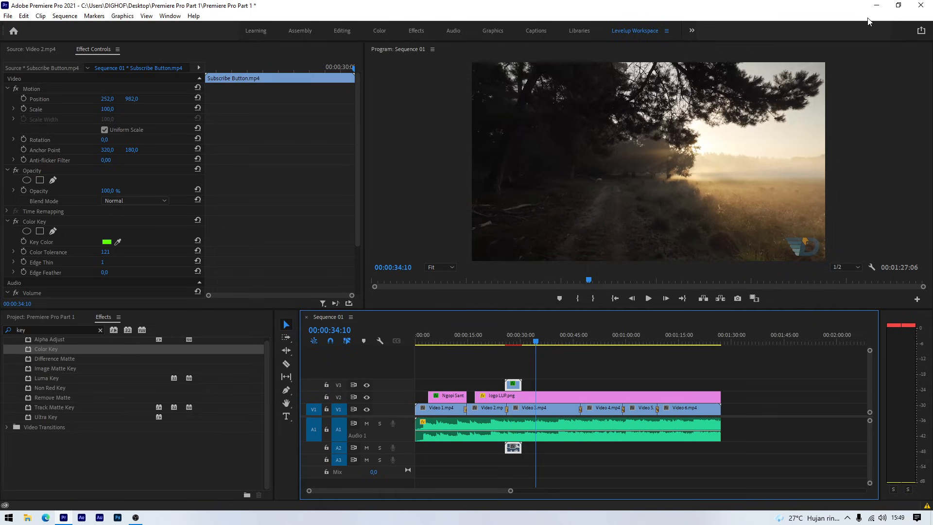